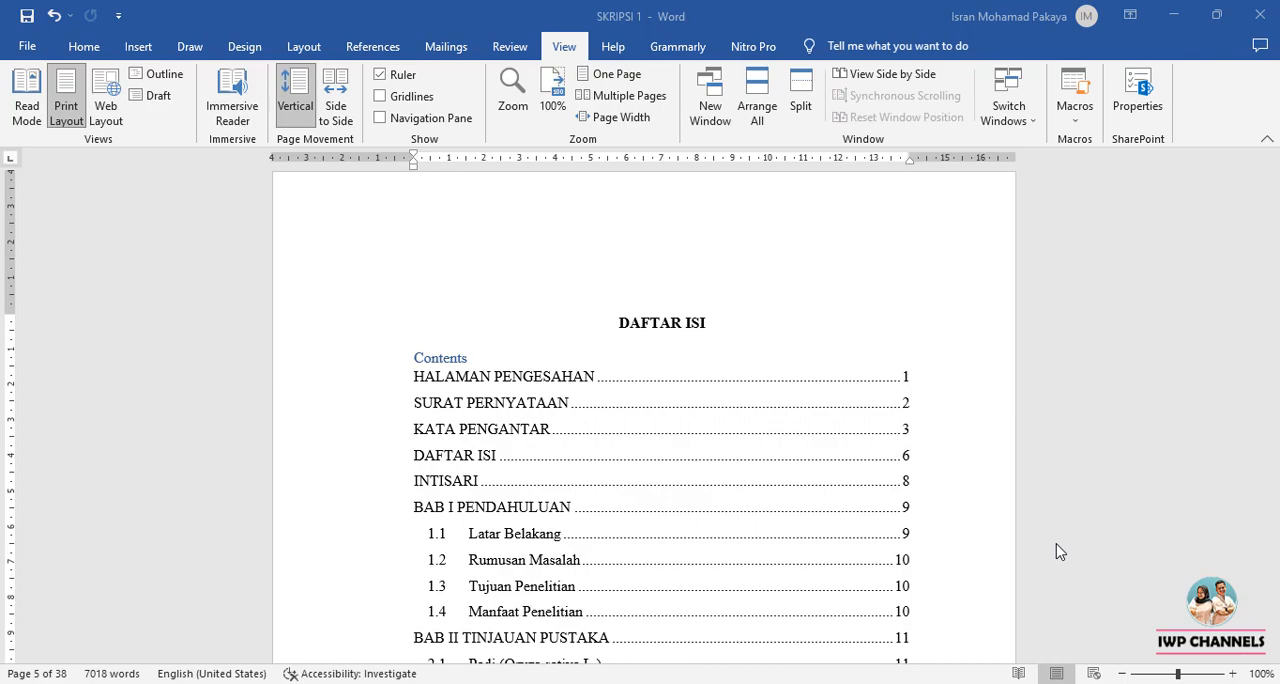
Examine the finished table of contents under DAFTAR ISI in the SKRIPSI 1 document, from the opening pages to the BAB IV subsections.
scroll(531, 405, "down", 2)
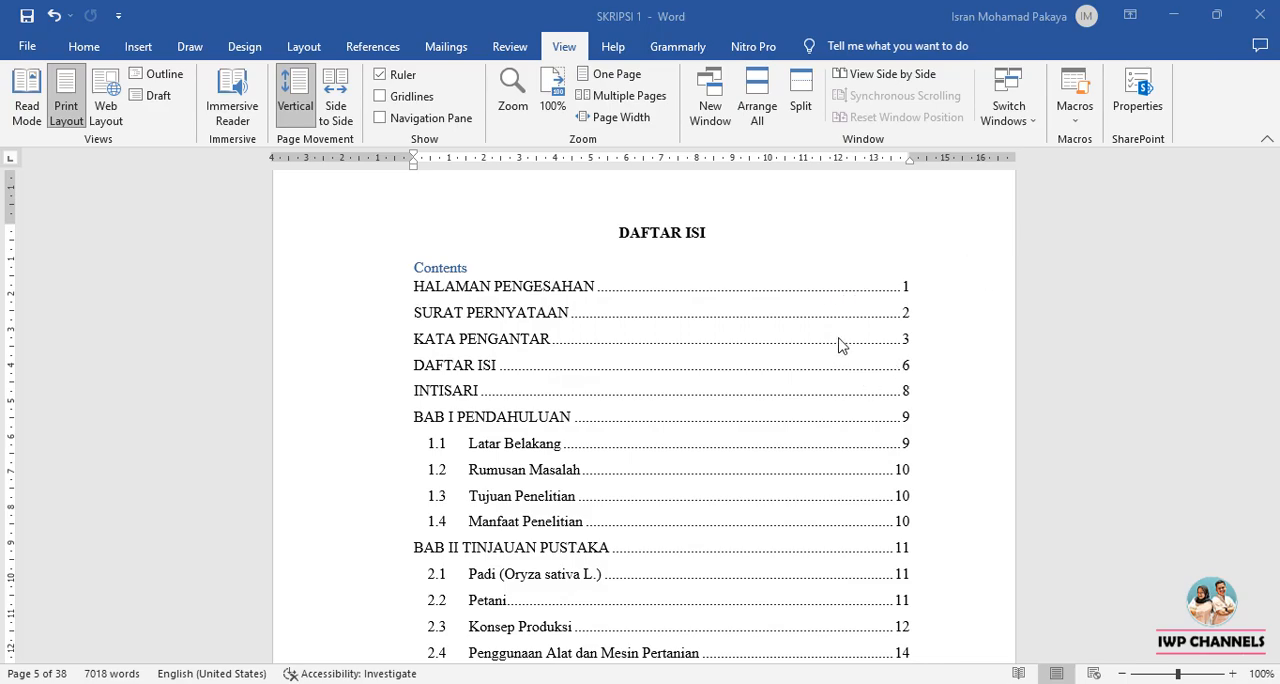
scroll(741, 344, "down", 10)
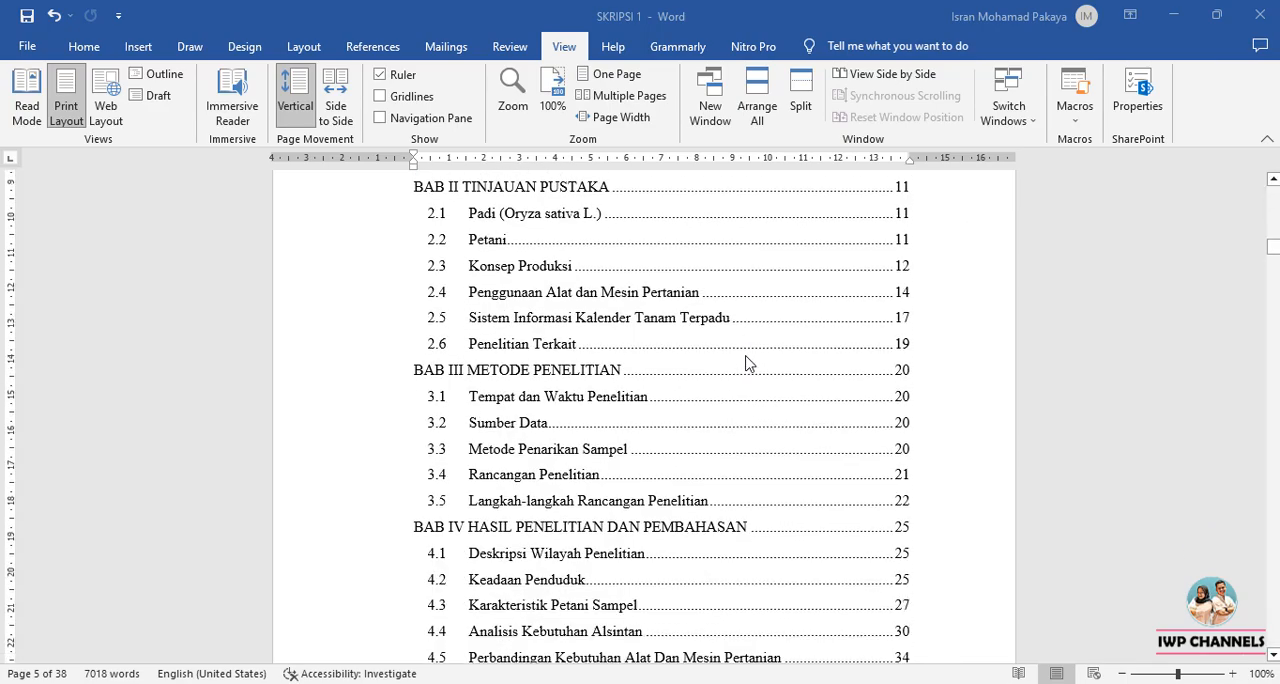
scroll(745, 364, "down", 5)
scroll(745, 366, "up", 4)
scroll(745, 366, "up", 9)
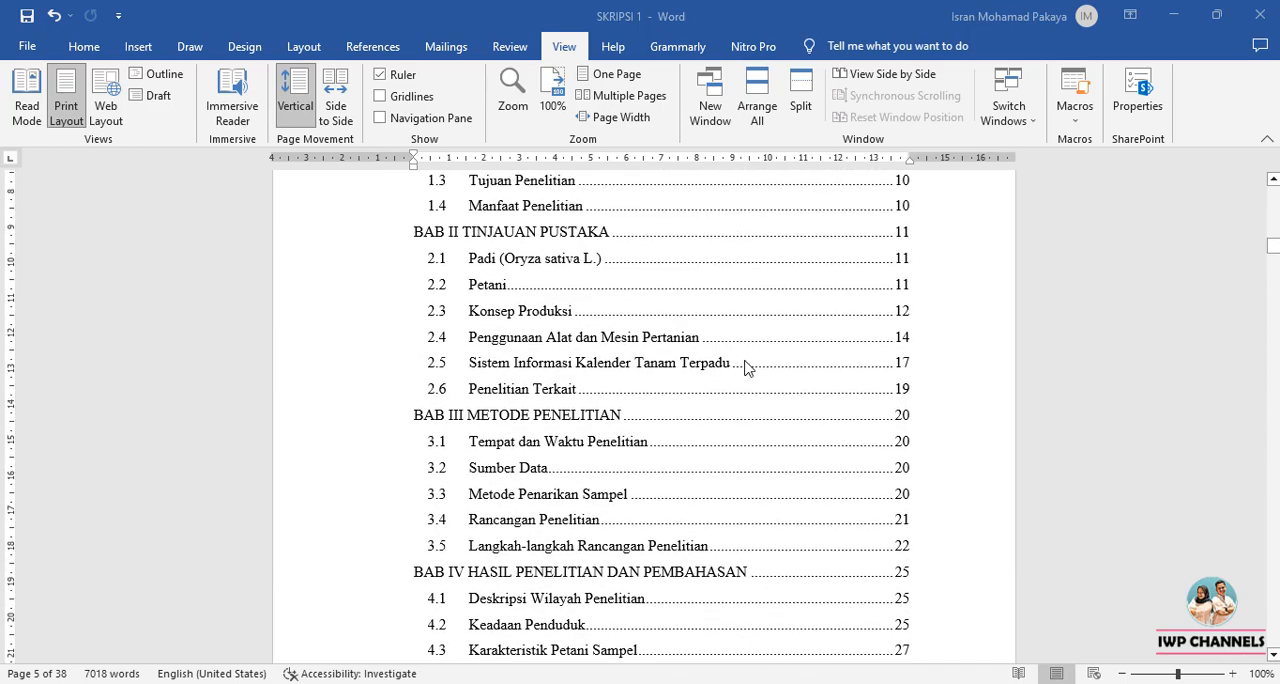
scroll(785, 330, "up", 3)
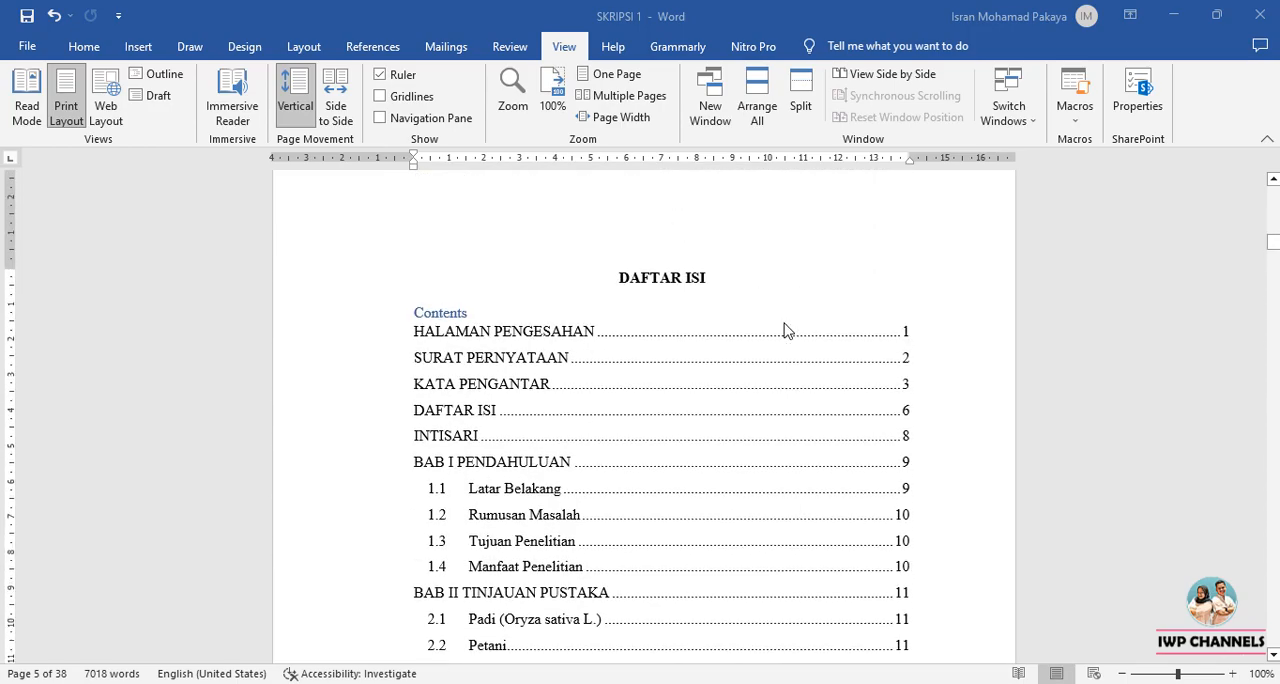
Show gridlines over the table of contents to check the alignment of its page numbers, and hide them again.
left_click(380, 96)
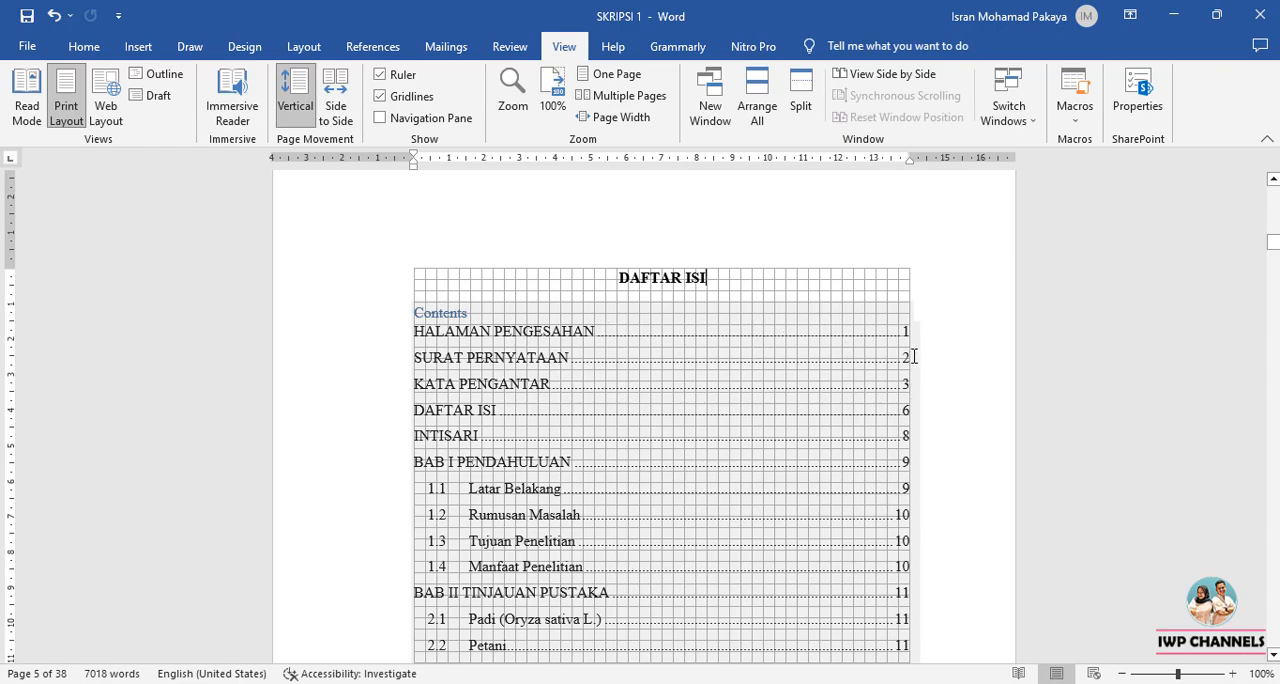
scroll(913, 358, "down", 10)
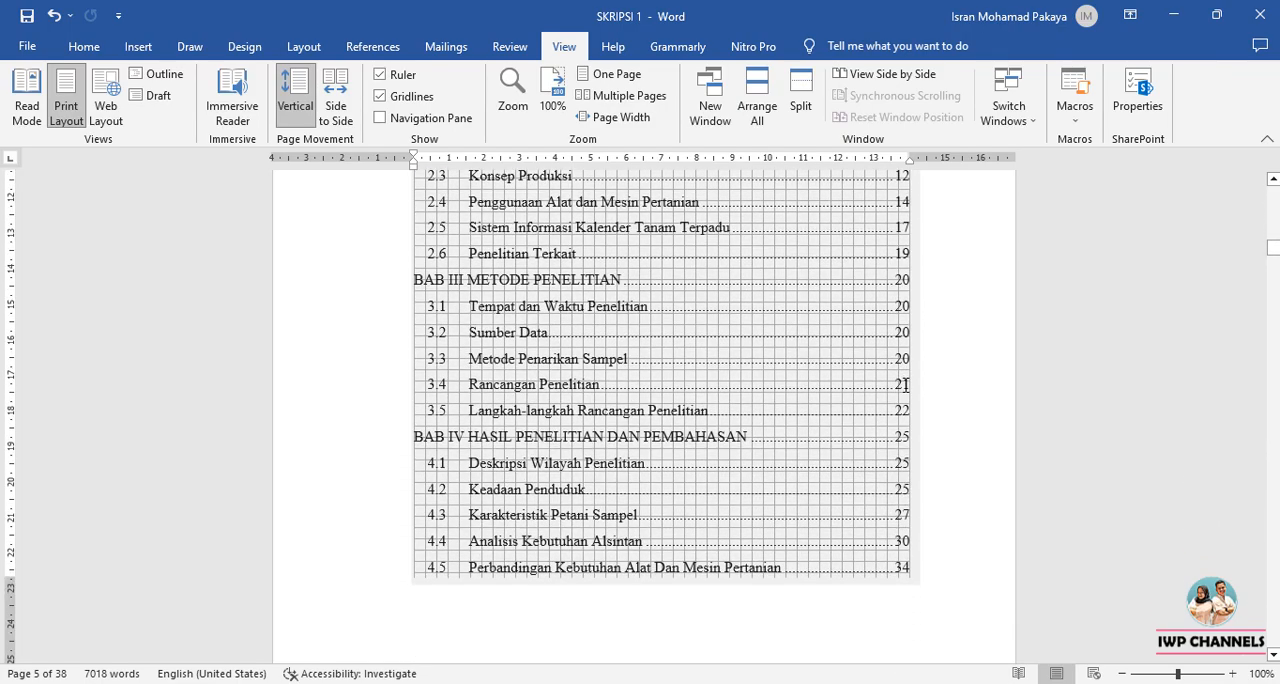
scroll(905, 386, "up", 10)
left_click(380, 96)
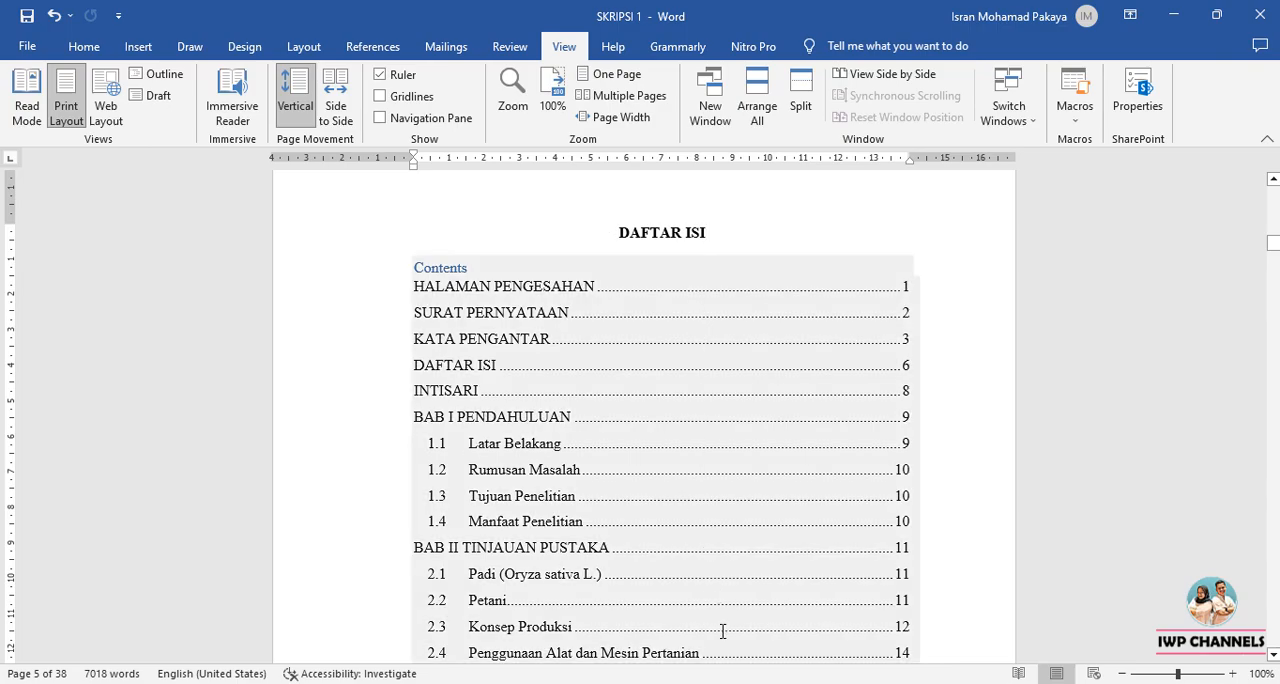
Switch to the Skripsi 2 document and display the Navigation Pane beside its empty DAFTAR ISI page.
mouse_move(709, 683)
left_click(779, 635)
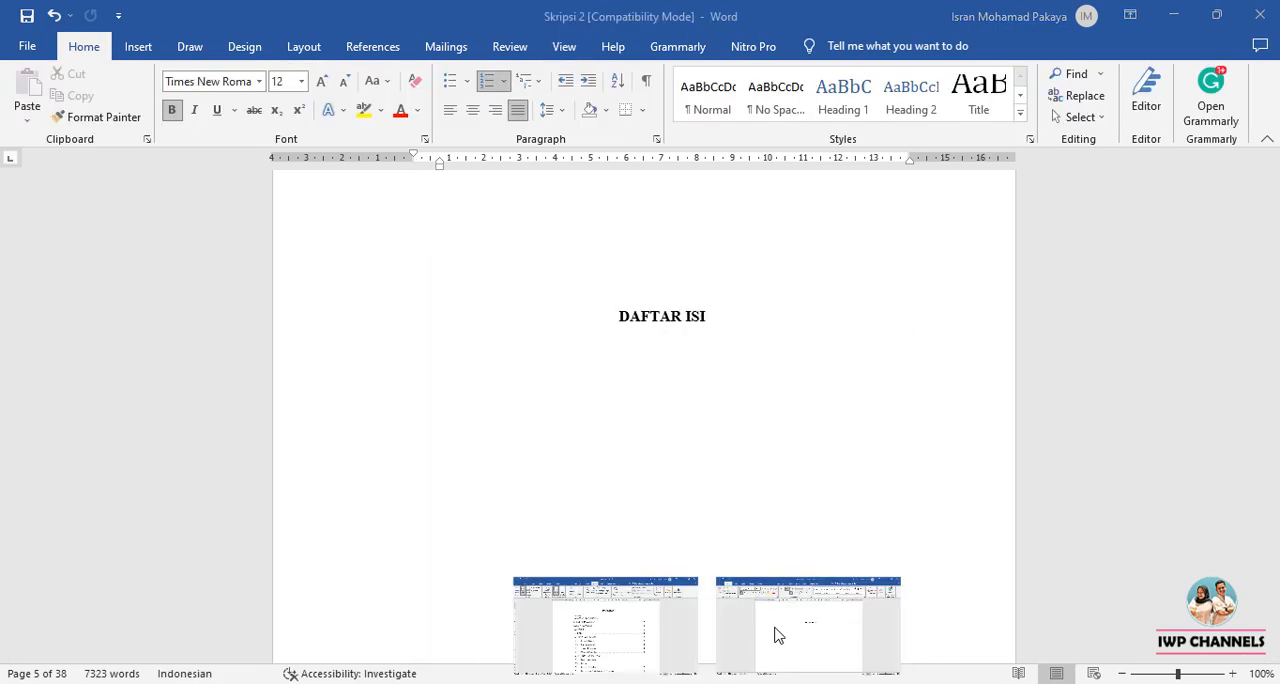
scroll(746, 565, "up", 3)
mouse_move(1273, 241)
left_mouse_down()
mouse_move(1273, 253)
mouse_move(1273, 241)
left_mouse_up()
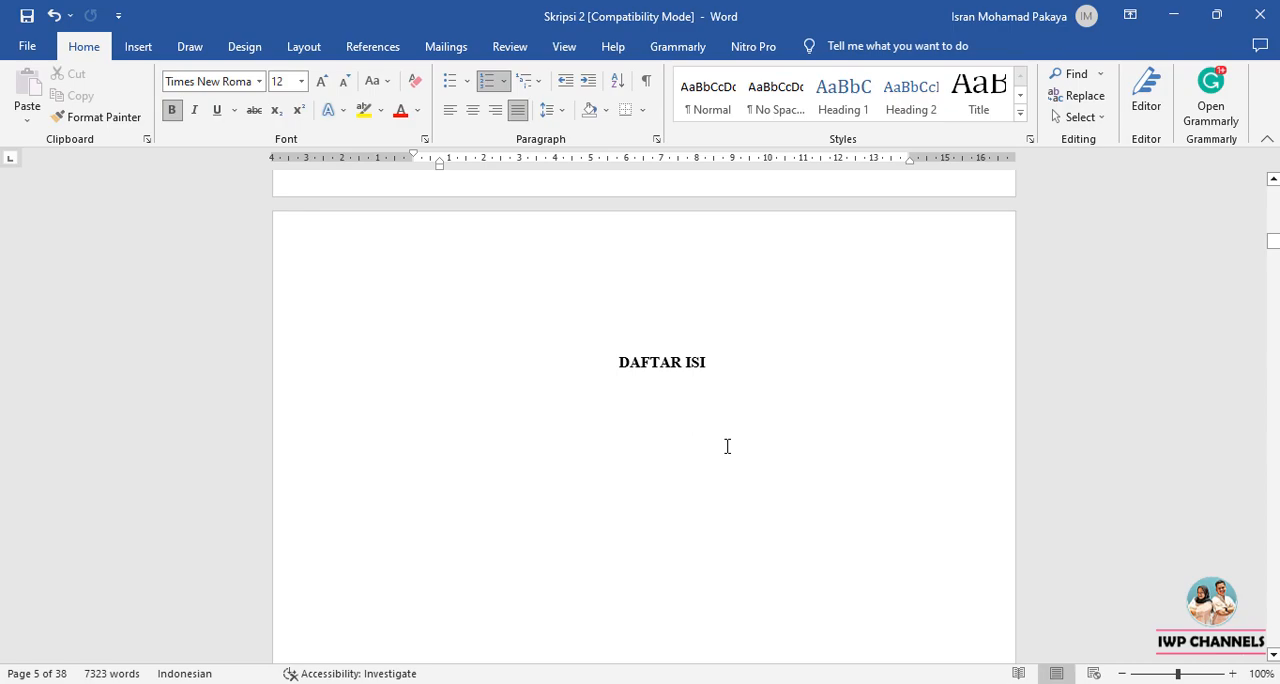
key("alt+w")
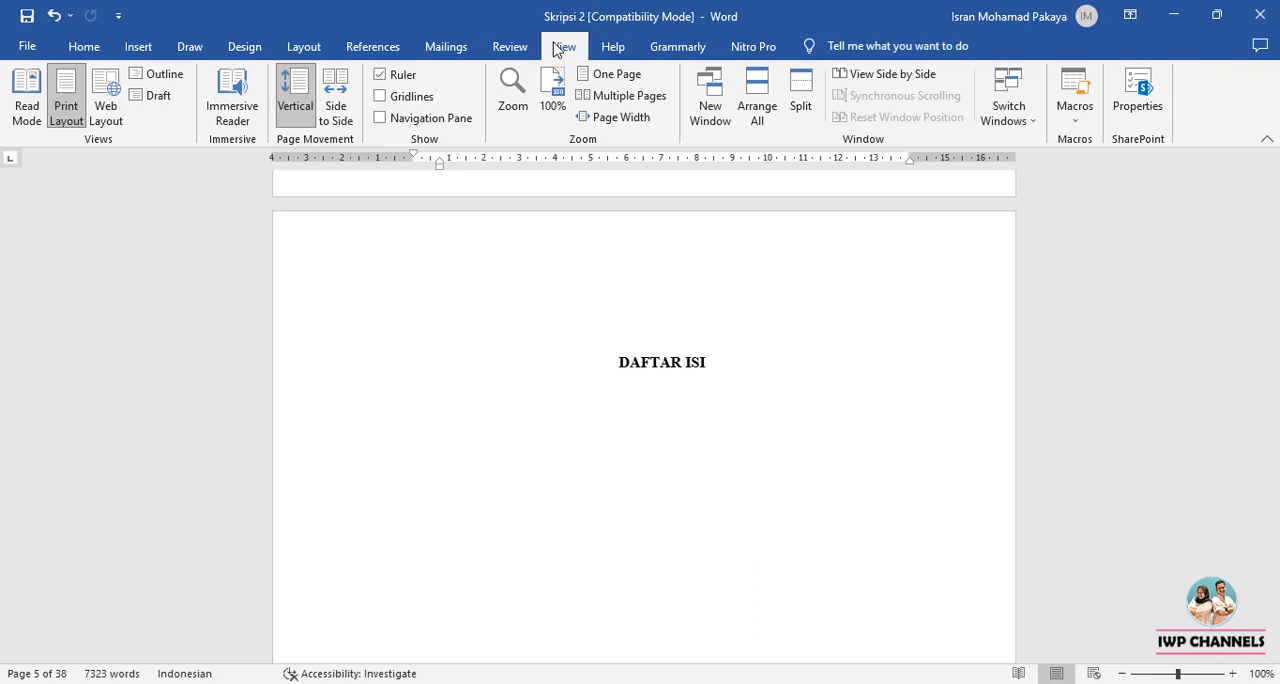
left_click(381, 125)
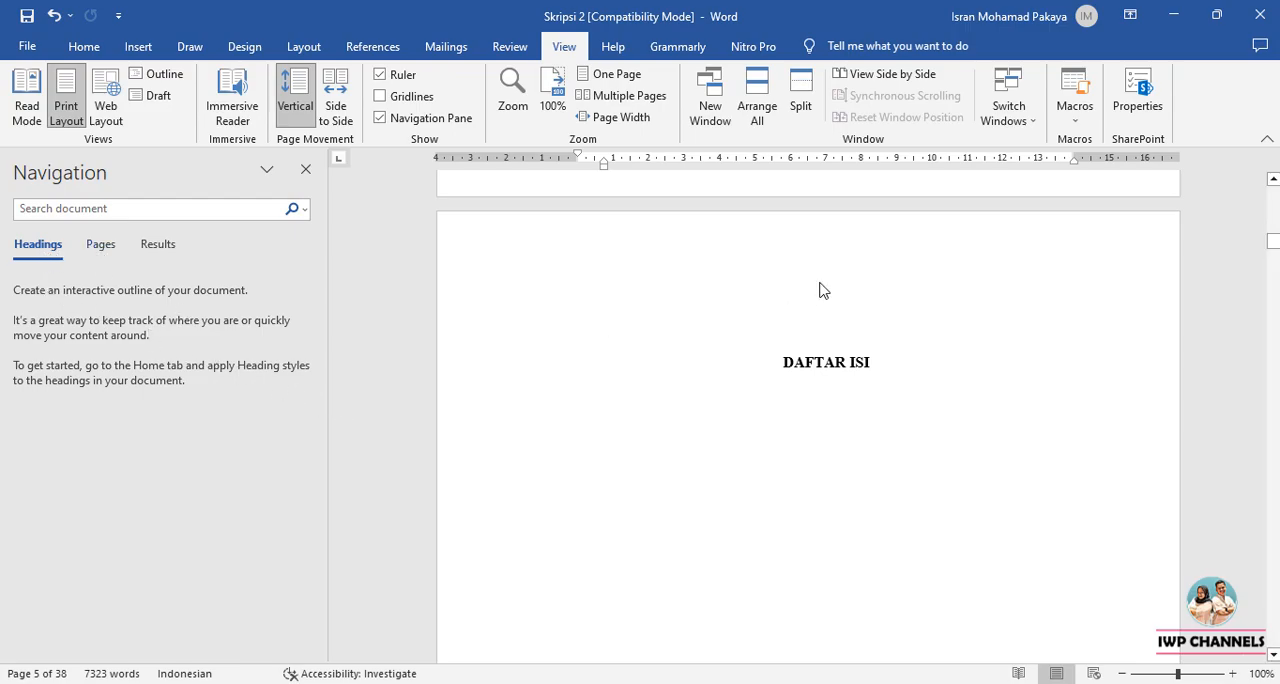
Try the default Heading 1 style on the HALAMAN PENGESAHAN title and undo it.
scroll(790, 290, "up", 1)
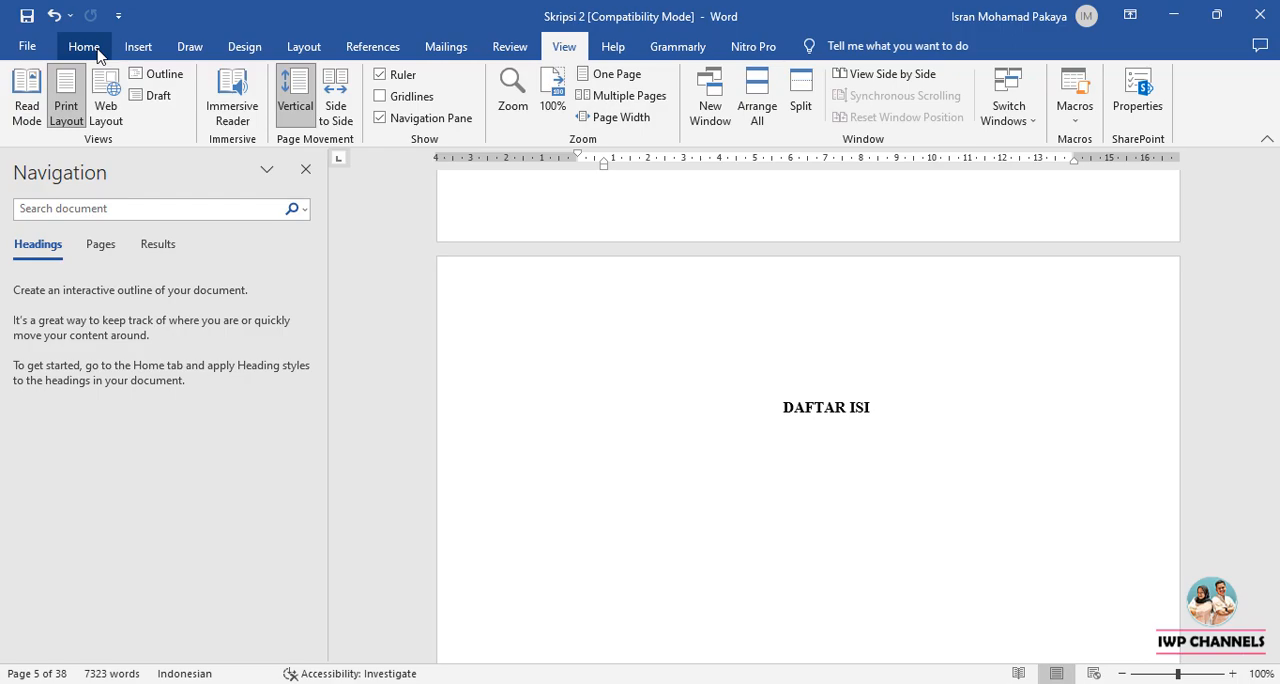
left_click(84, 47)
scroll(1026, 402, "down", 3)
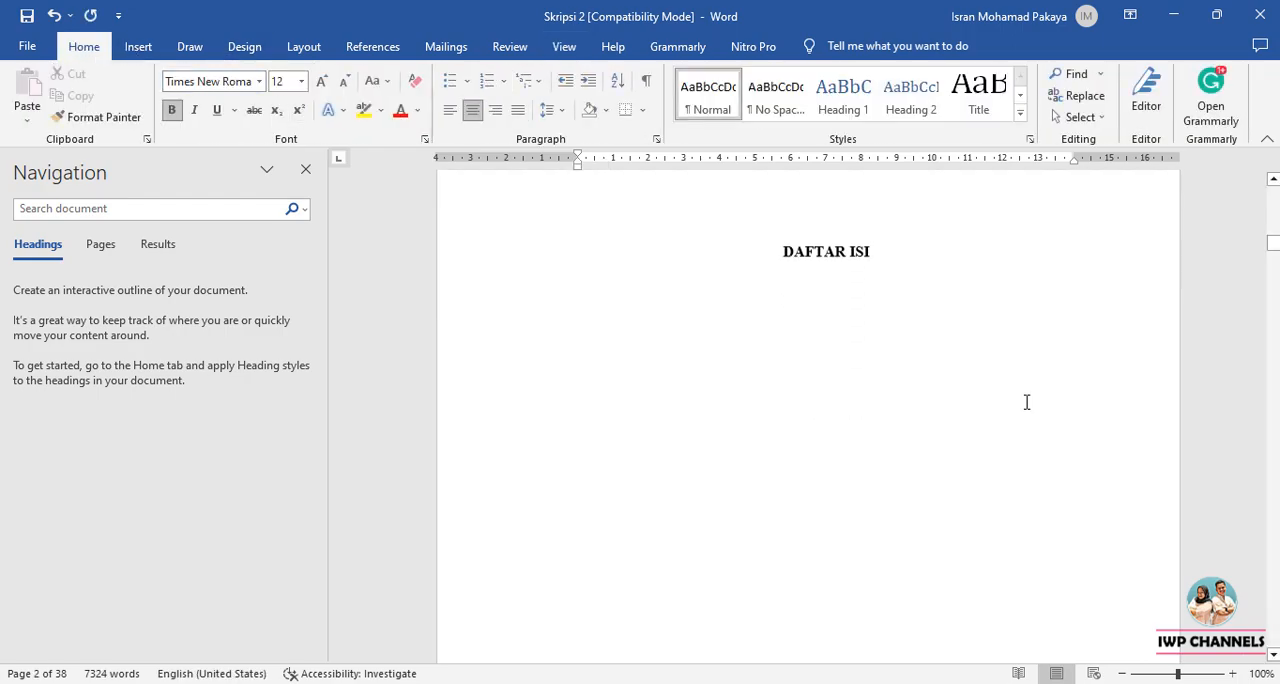
scroll(1026, 402, "up", 2)
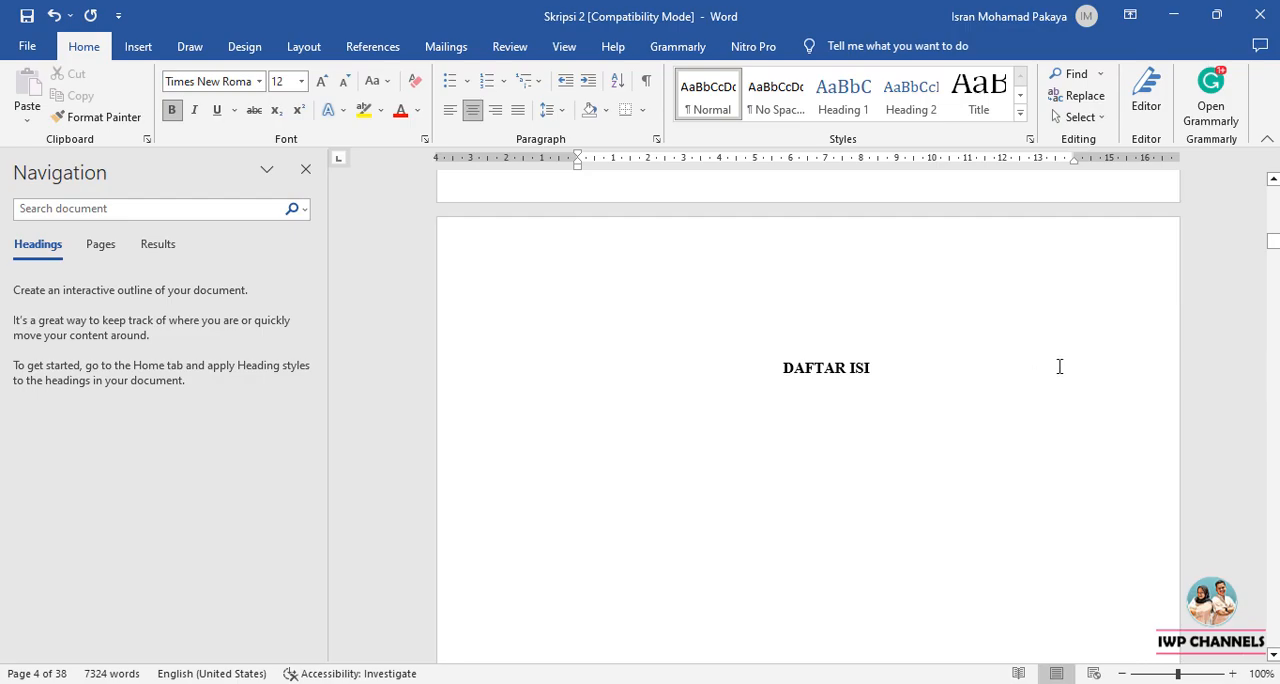
left_click_drag(1277, 250, 1277, 212)
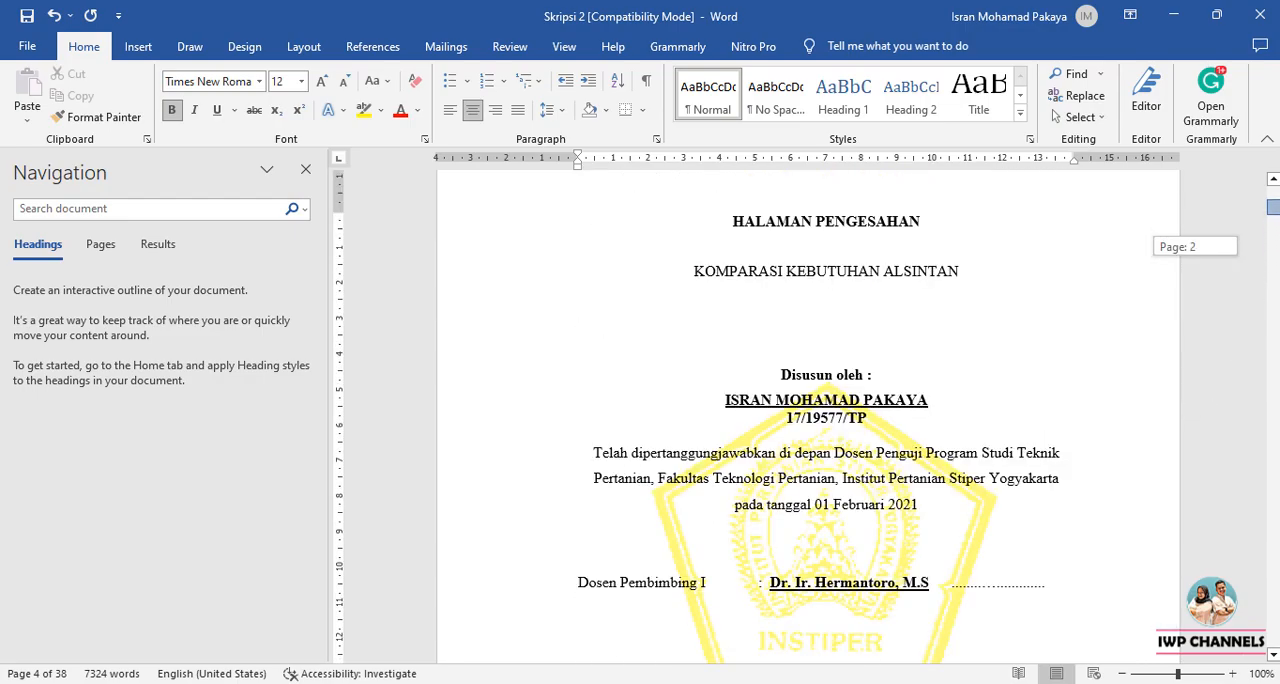
scroll(917, 294, "up", 5)
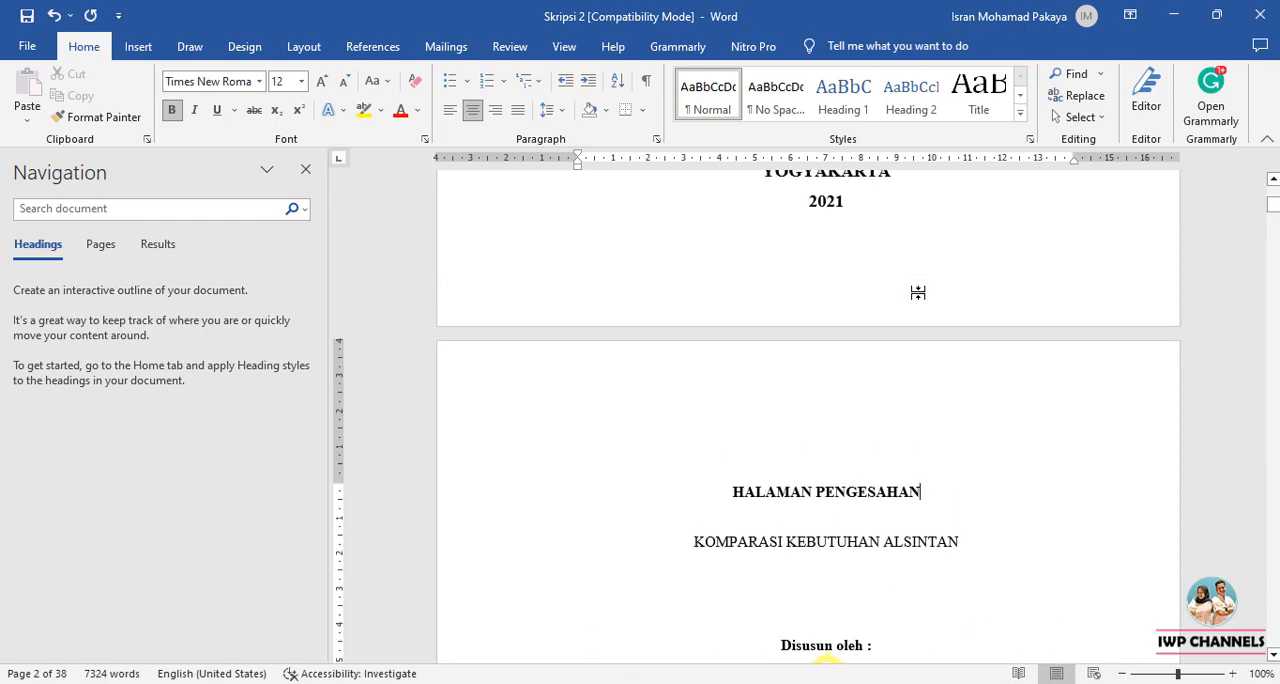
left_click_drag(736, 491, 910, 500)
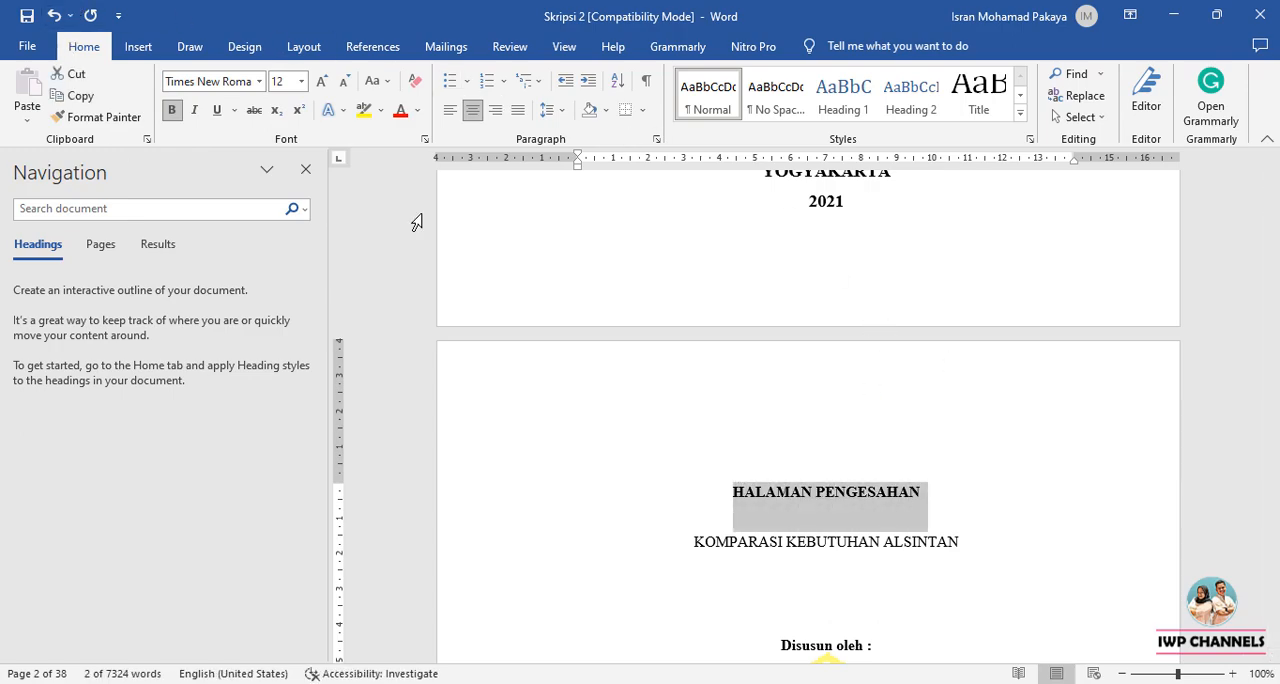
left_click(842, 115)
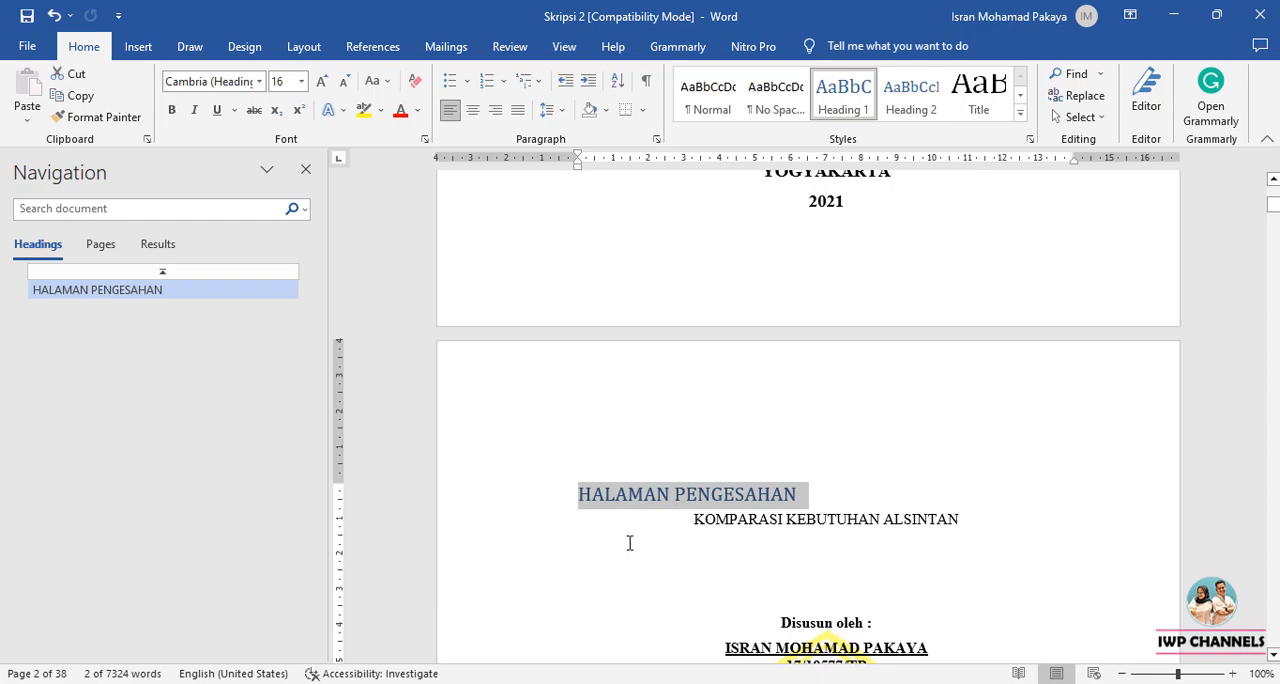
key("ctrl+z")
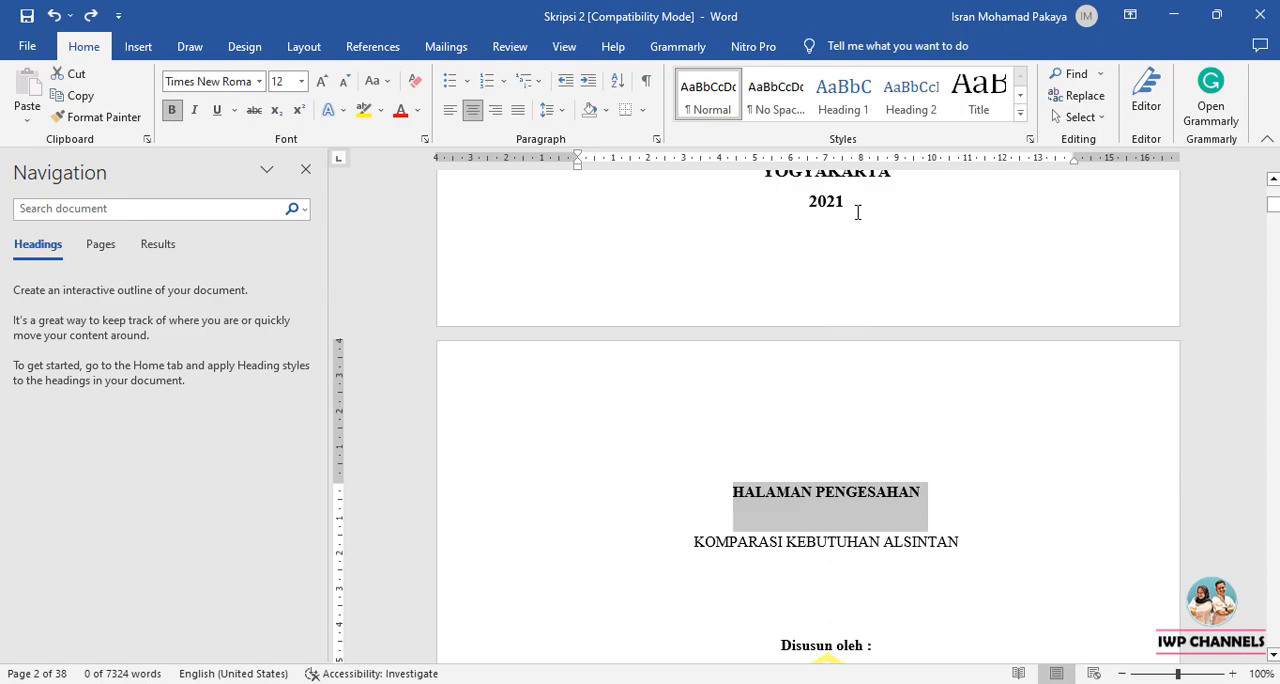
Update the Heading 1 style to match the formatting of the selected HALAMAN PENGESAHAN title.
right_click(850, 107)
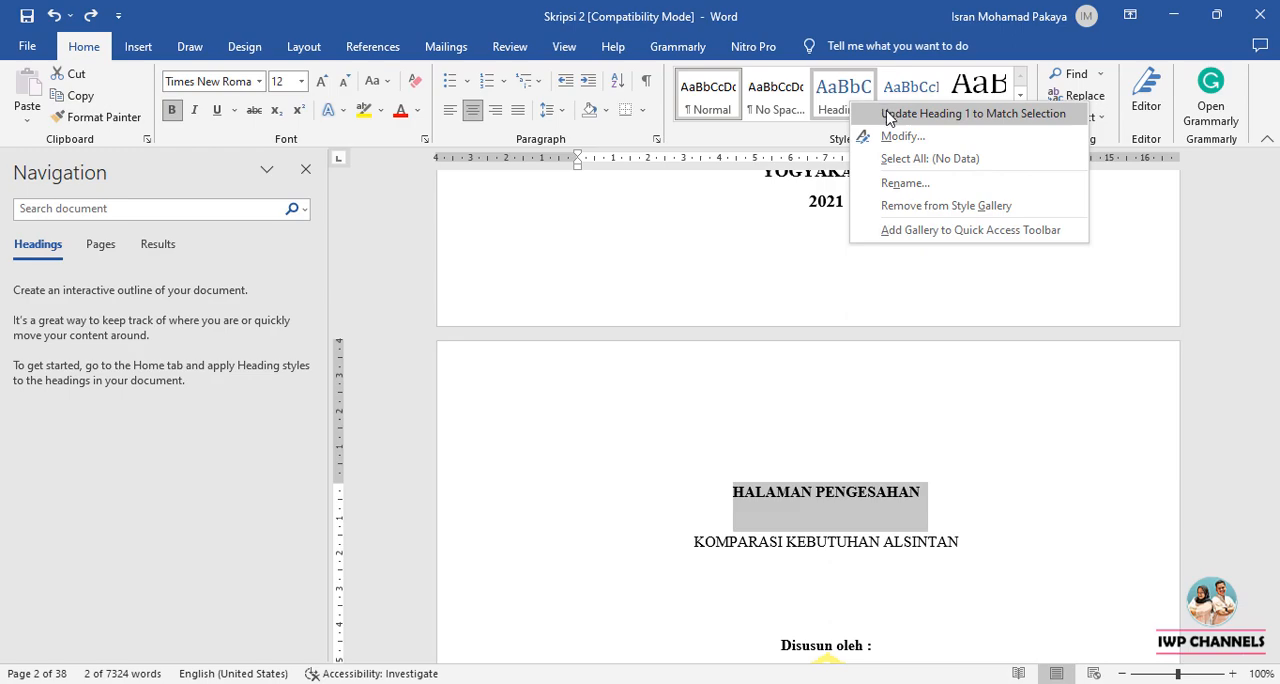
left_click(889, 115)
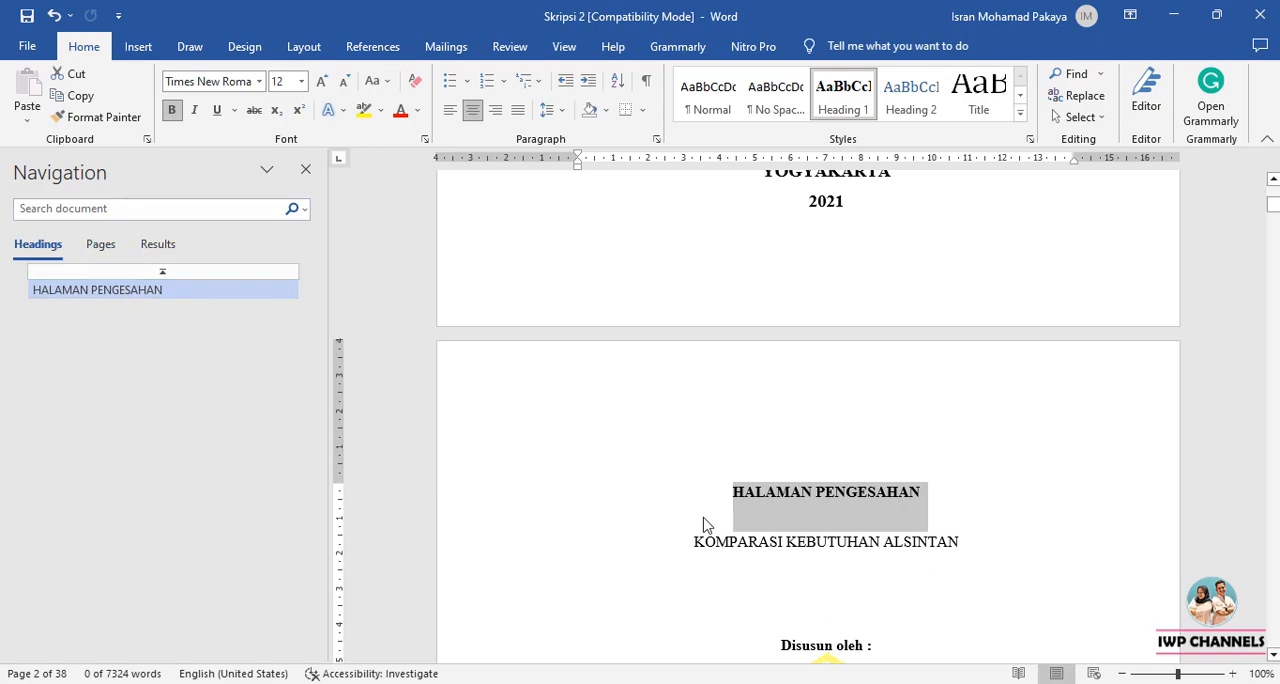
left_click(849, 558)
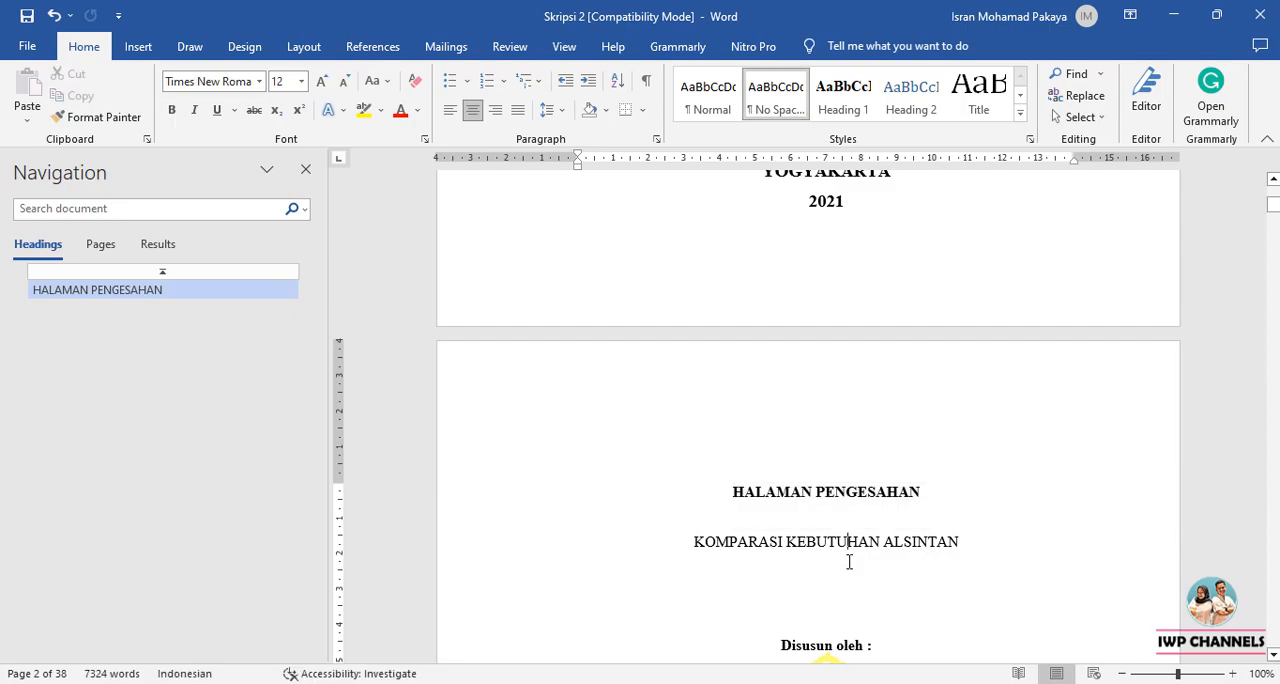
Apply the Heading 1 style to the SURAT PERNYATAAN title on page 3.
scroll(849, 560, "down", 3)
scroll(849, 563, "down", 15)
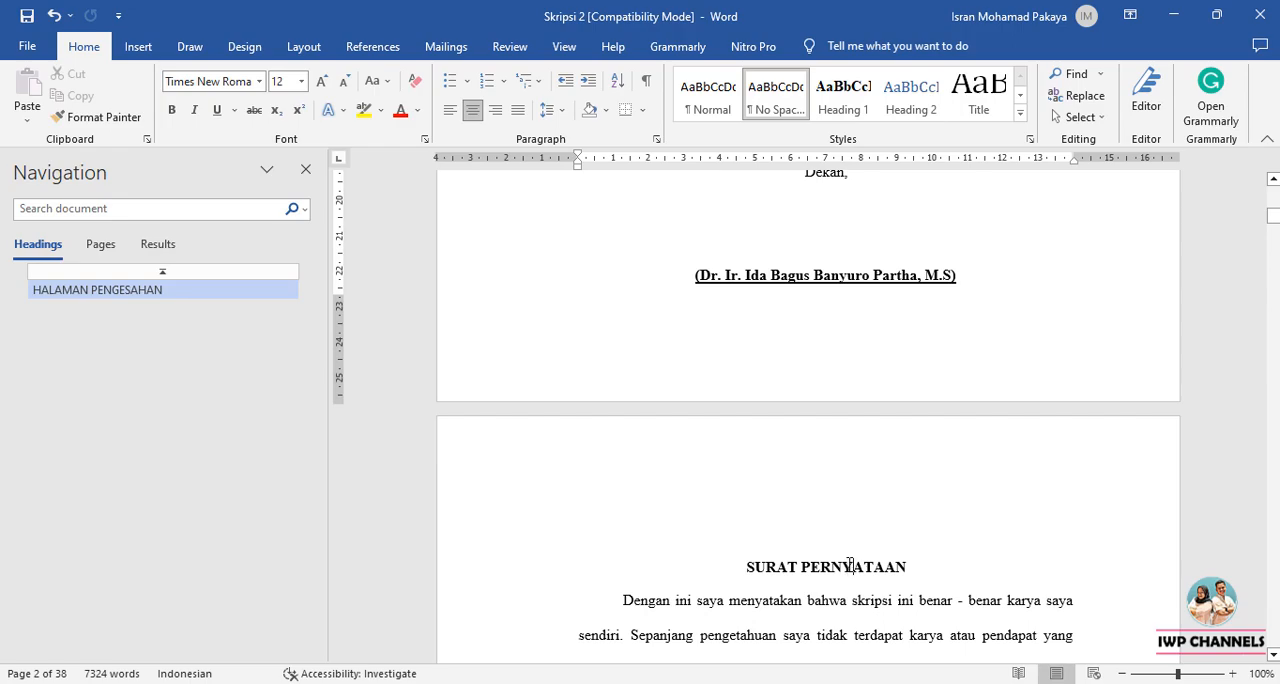
left_click(849, 565)
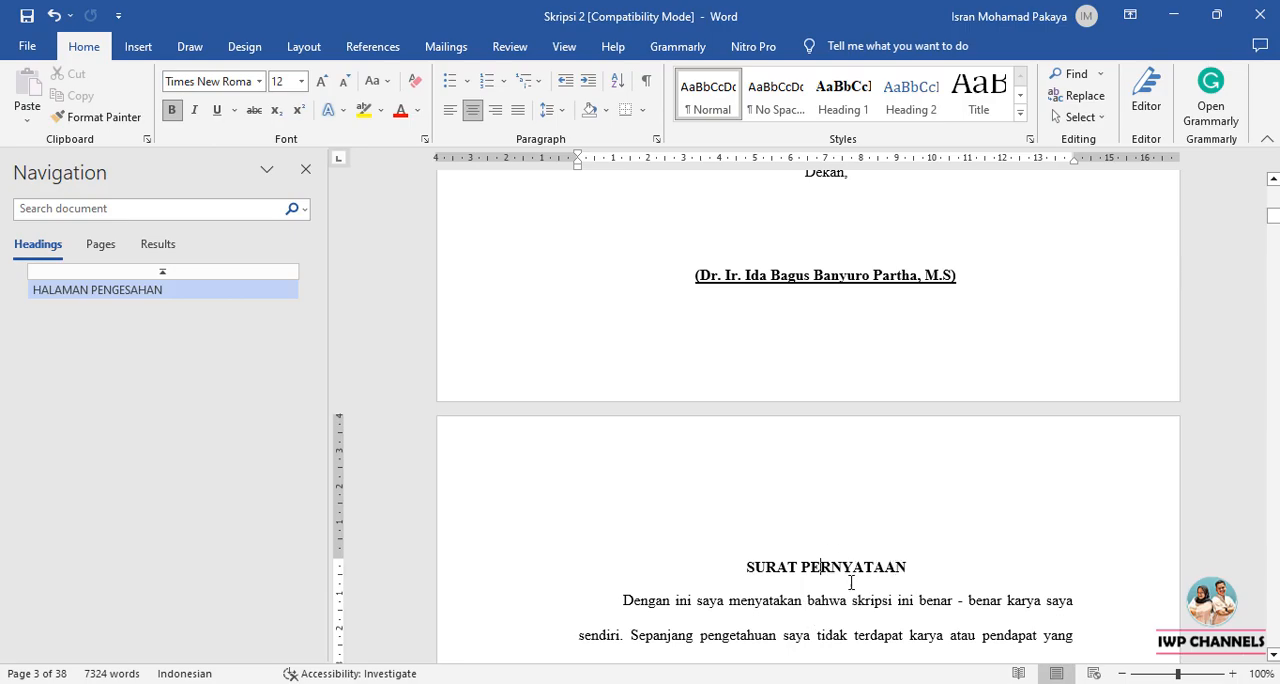
scroll(851, 577, "down", 2)
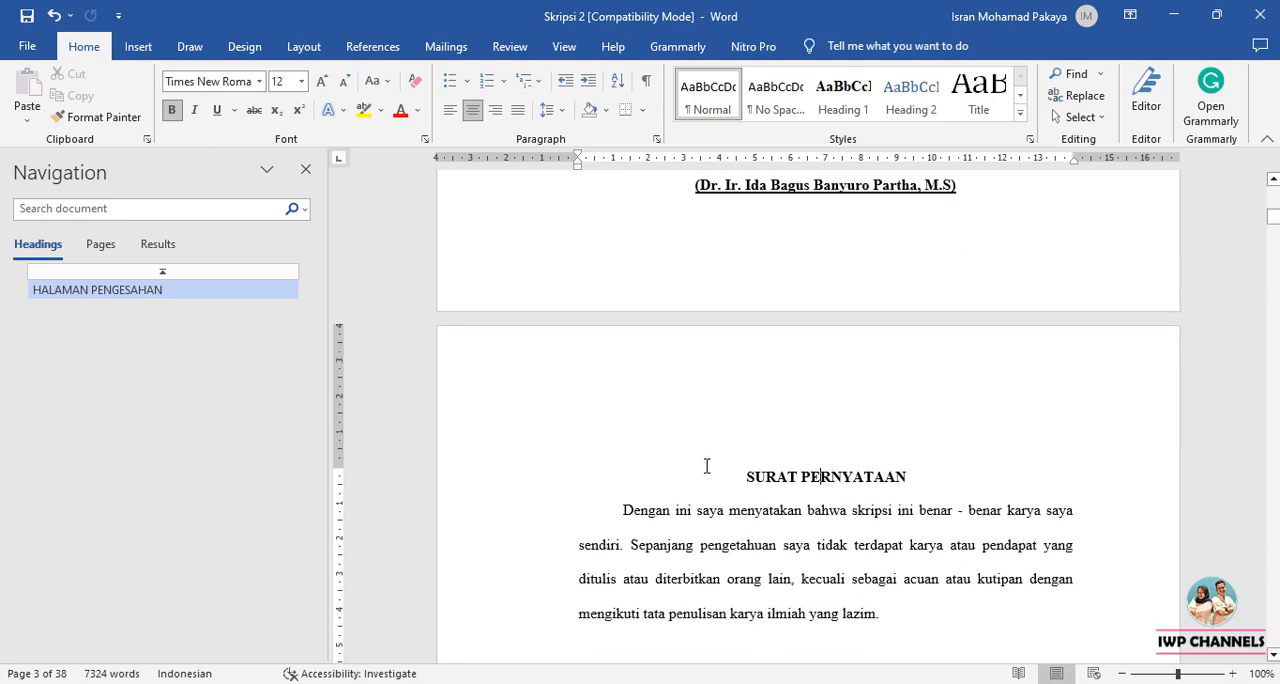
left_click(857, 108)
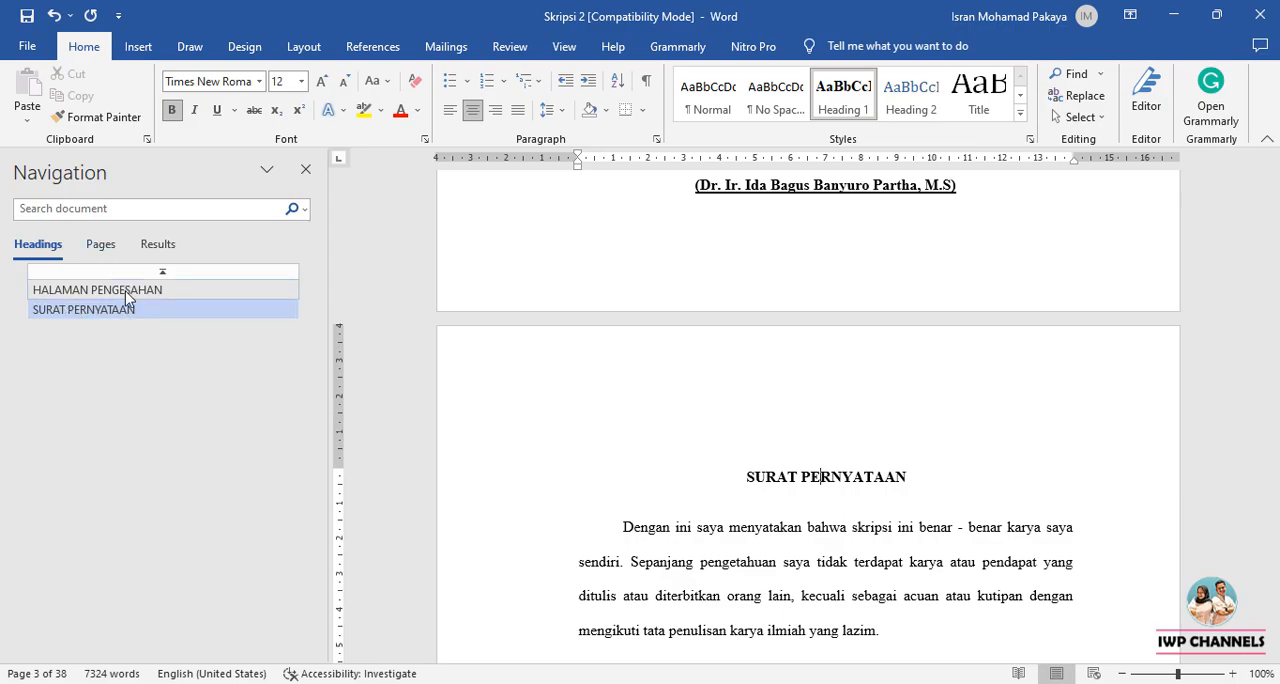
Apply the Heading 1 style to the KATA PENGANTAR title on page 4.
scroll(770, 455, "down", 10)
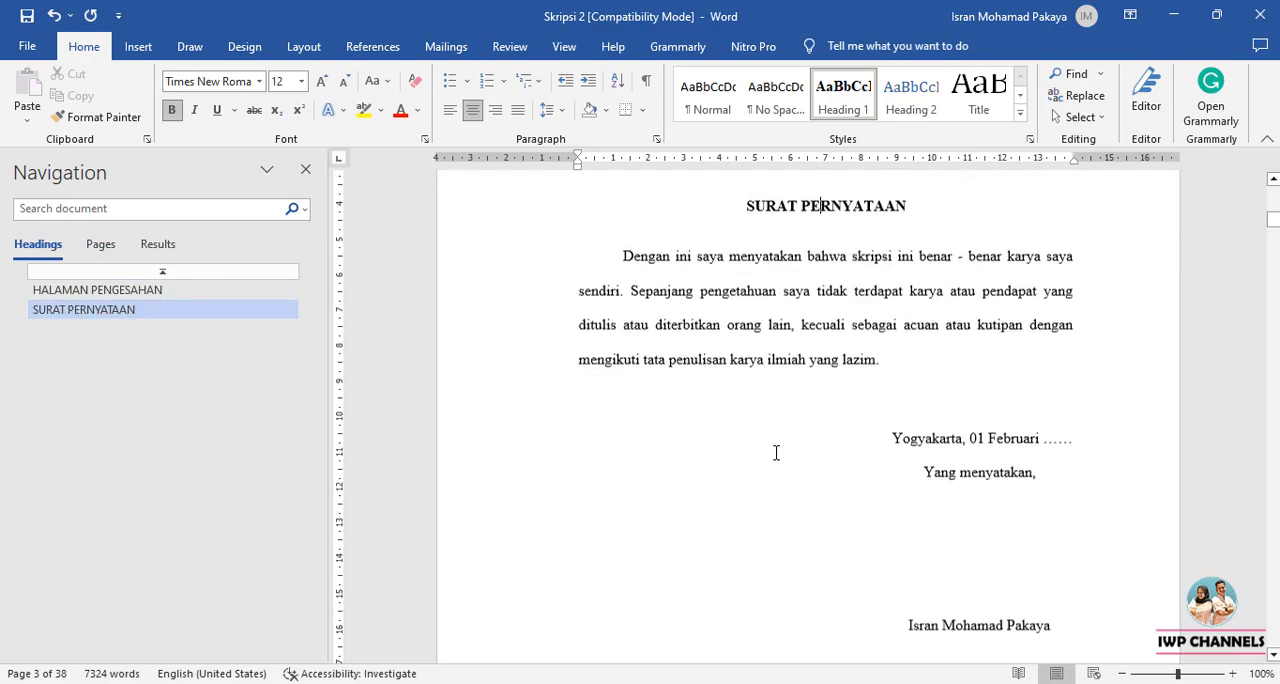
scroll(775, 460, "down", 3)
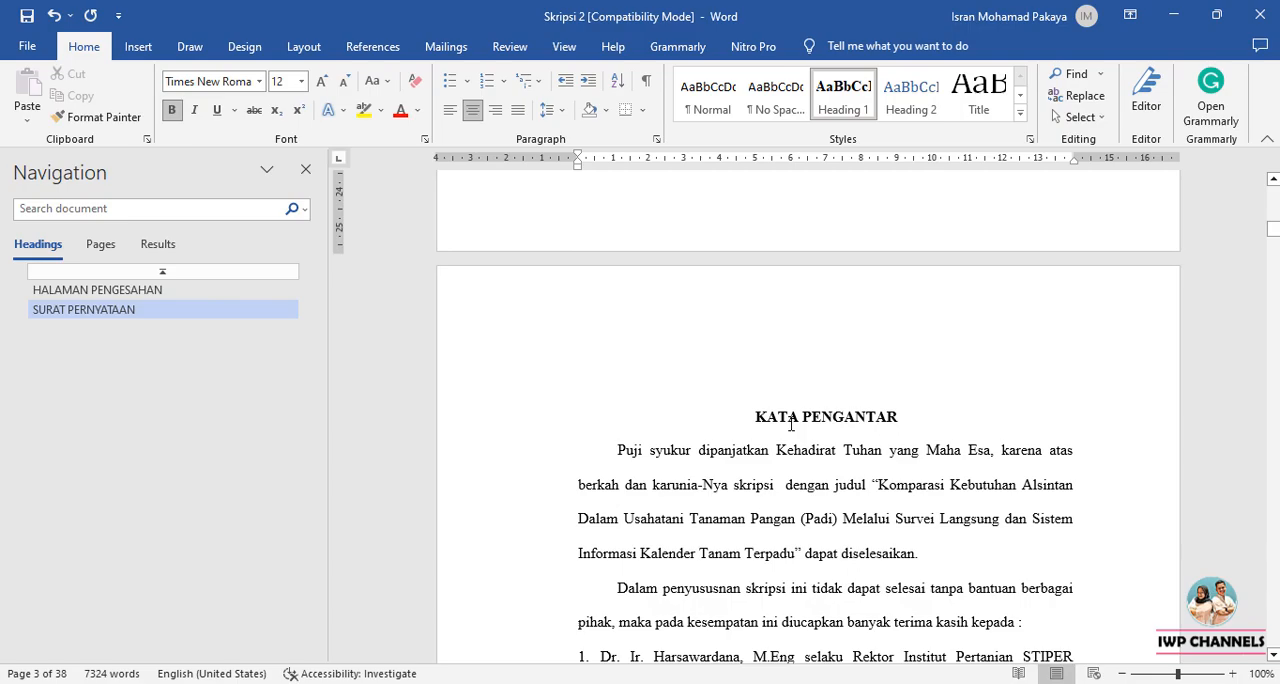
left_click(789, 416)
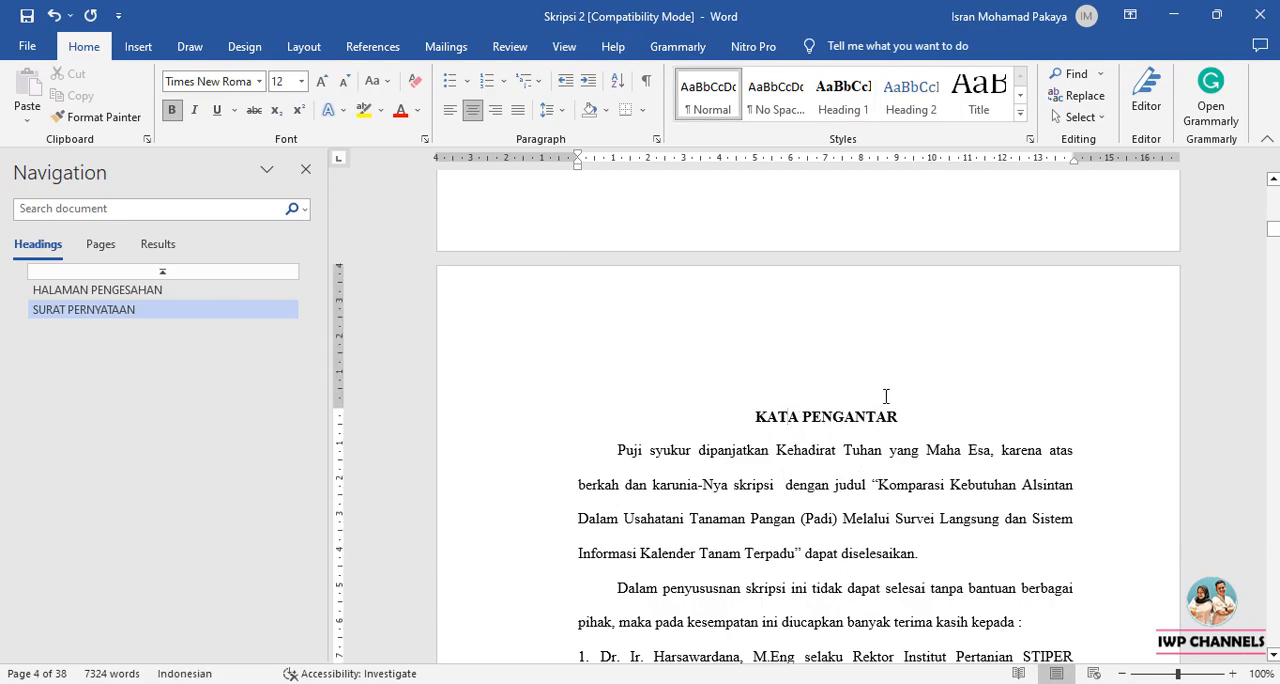
left_click(843, 100)
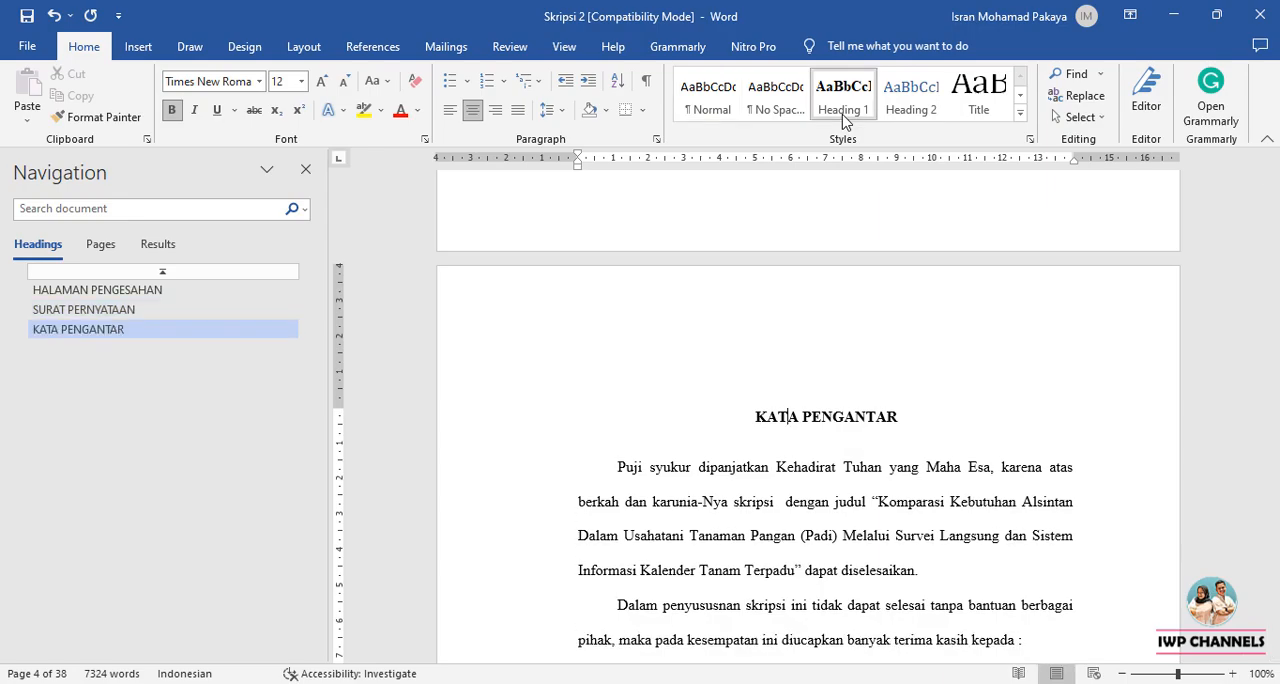
Apply the Heading 1 style to the DAFTAR ISI title on page 5.
scroll(800, 486, "down", 8)
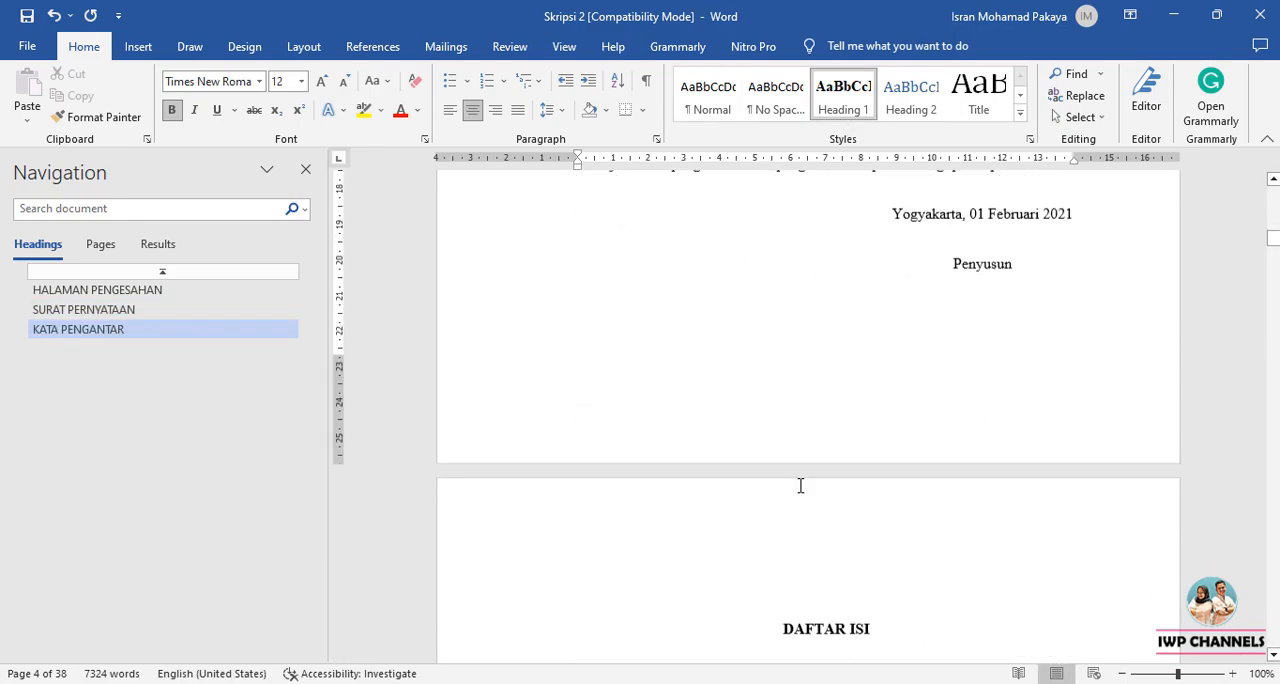
scroll(800, 486, "down", 3)
left_click(805, 447)
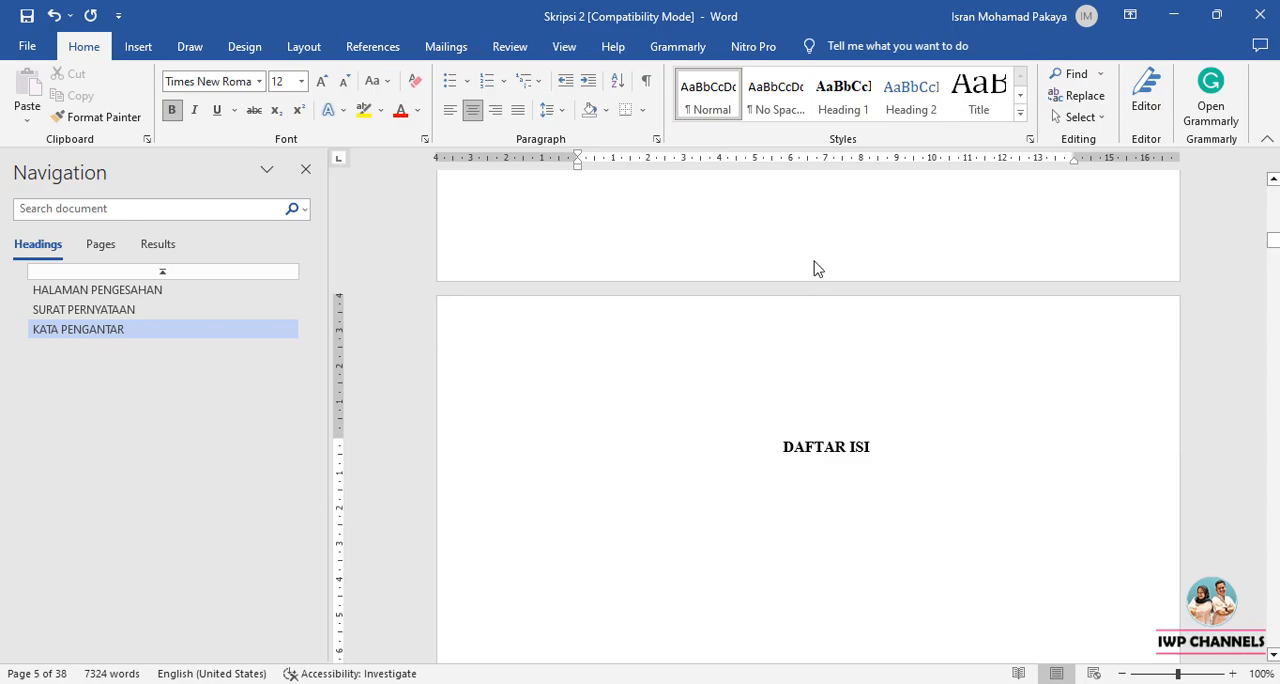
left_click(856, 114)
Apply the Heading 1 style to the DAFTAR TABEL title on page 6.
scroll(823, 417, "down", 15)
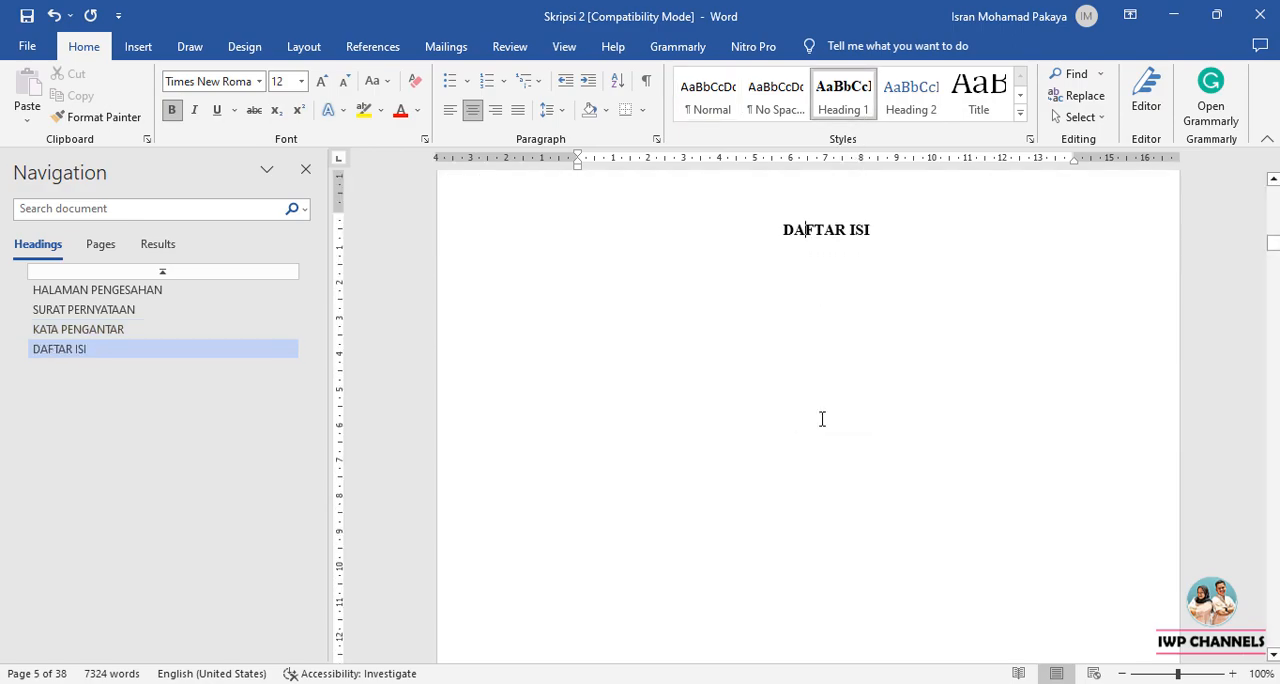
scroll(822, 424, "down", 4)
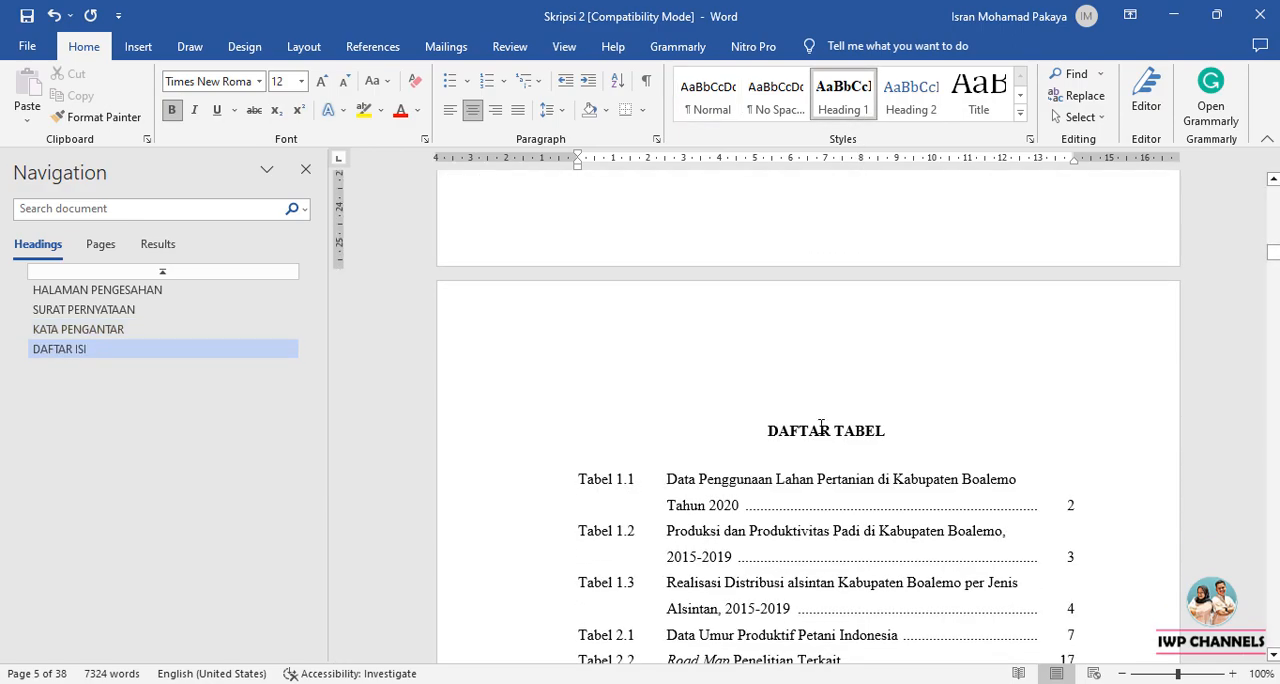
left_click(820, 430)
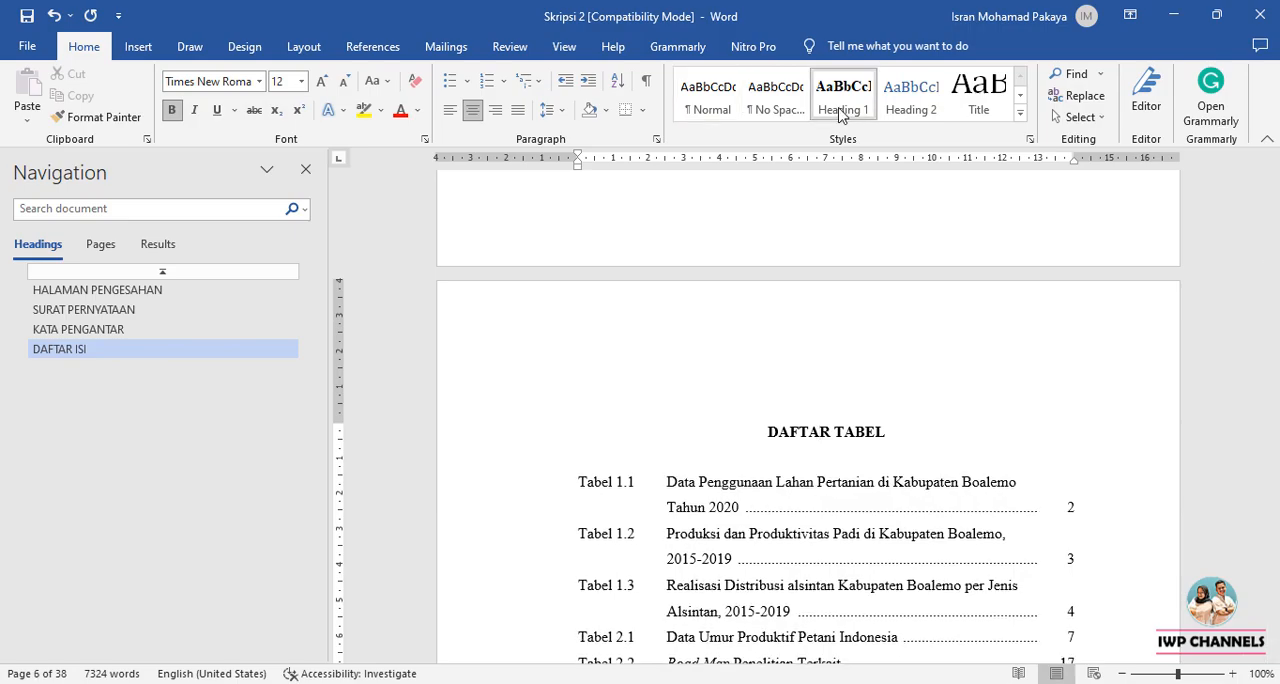
left_click(840, 112)
Apply the Heading 1 style to the DAFTAR GAMBAR and DAFTAR LAMPIRAN titles on the following pages.
scroll(843, 405, "down", 19)
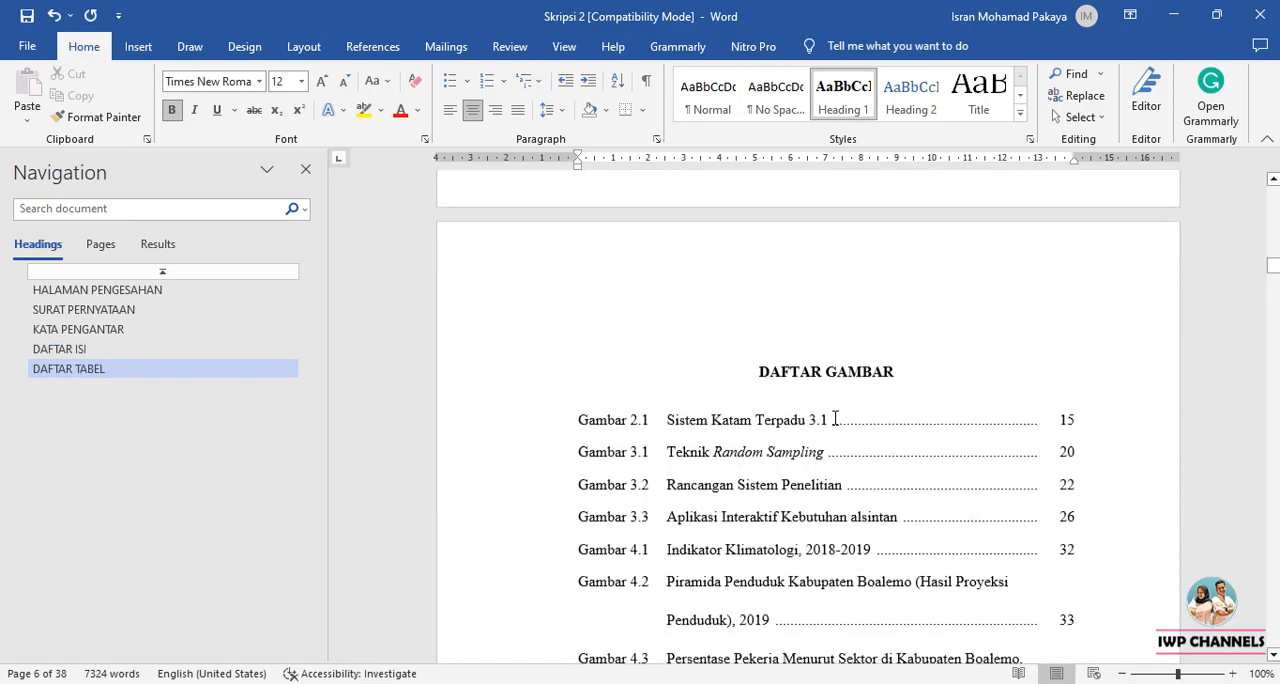
left_click(843, 95)
scroll(836, 420, "down", 4)
scroll(836, 420, "down", 13)
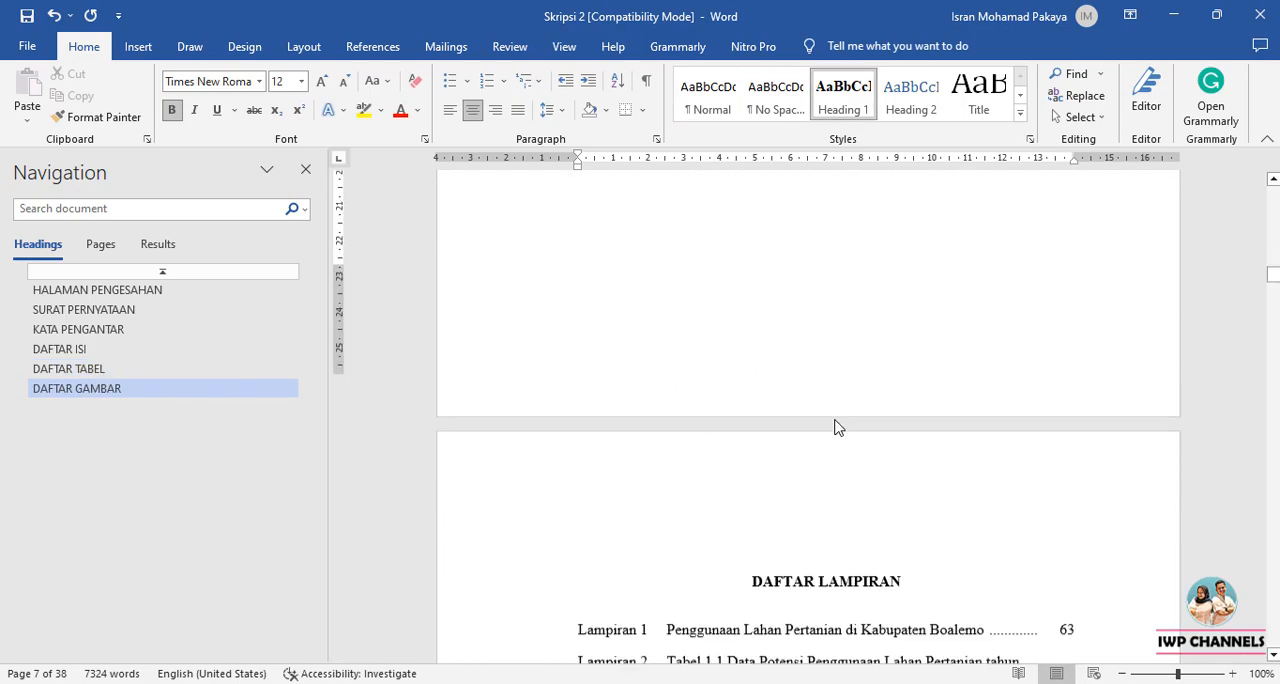
left_click(833, 402)
left_click(843, 95)
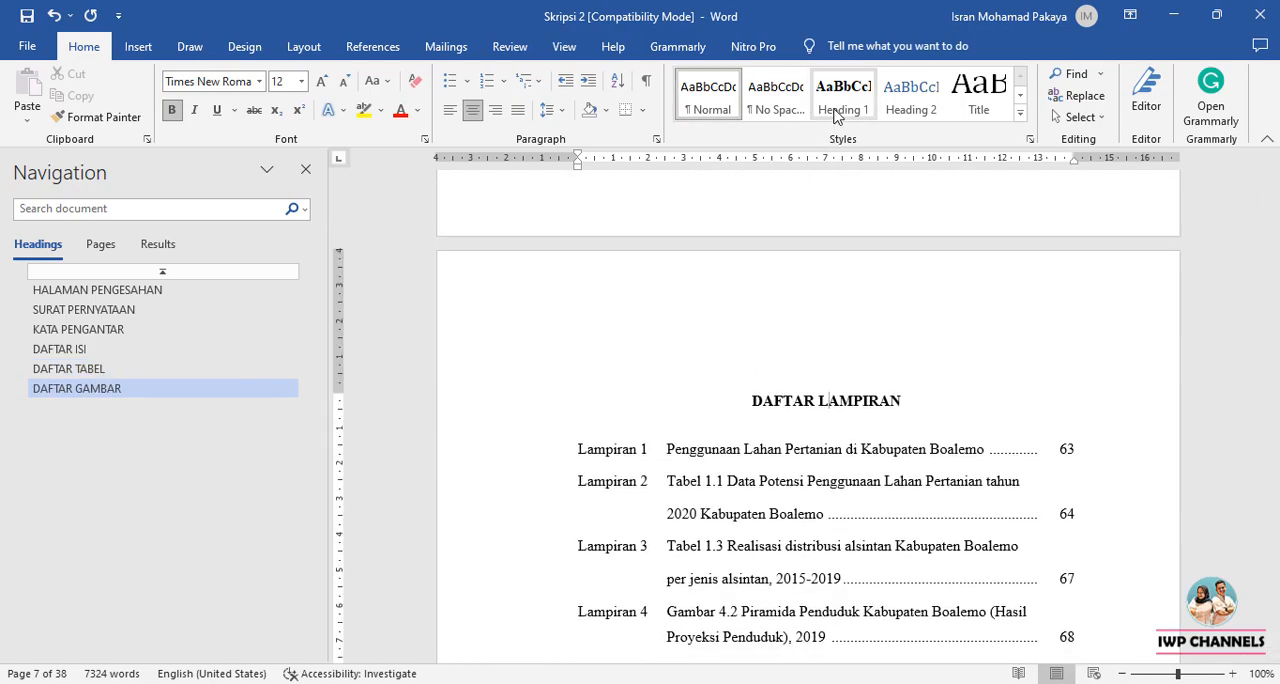
Apply the Heading 1 style to the INTISARI title on page 9.
scroll(853, 426, "down", 15)
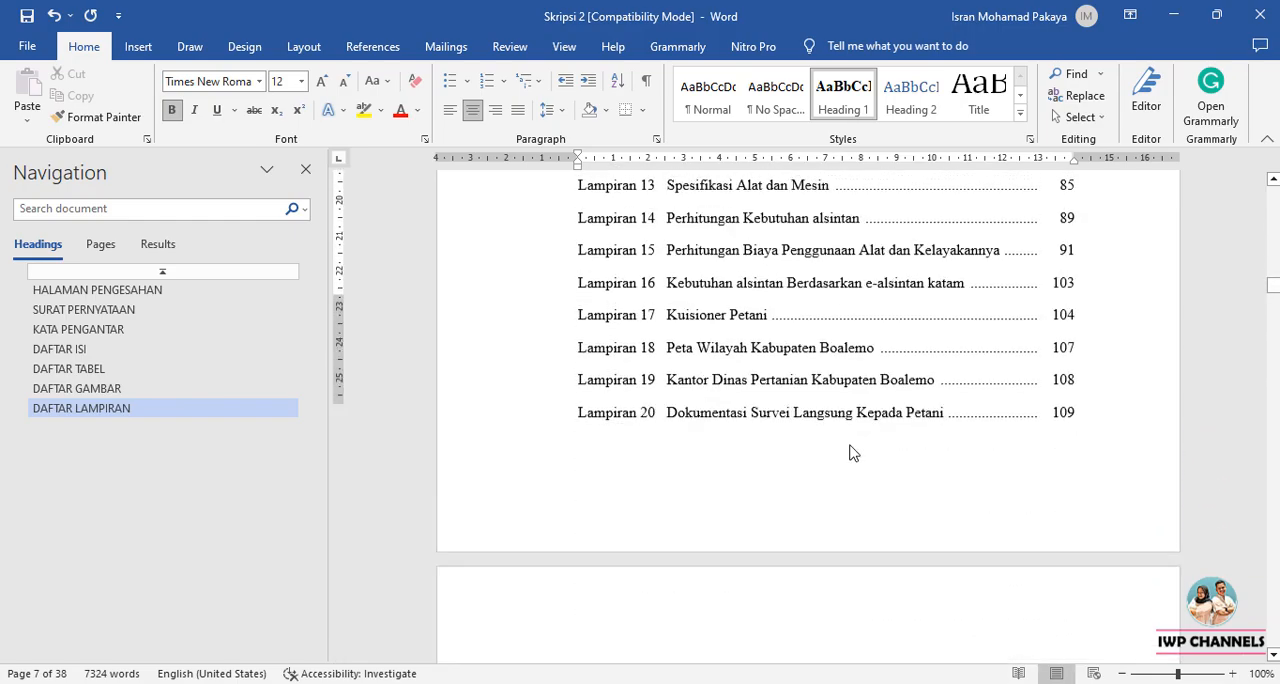
left_click(845, 340)
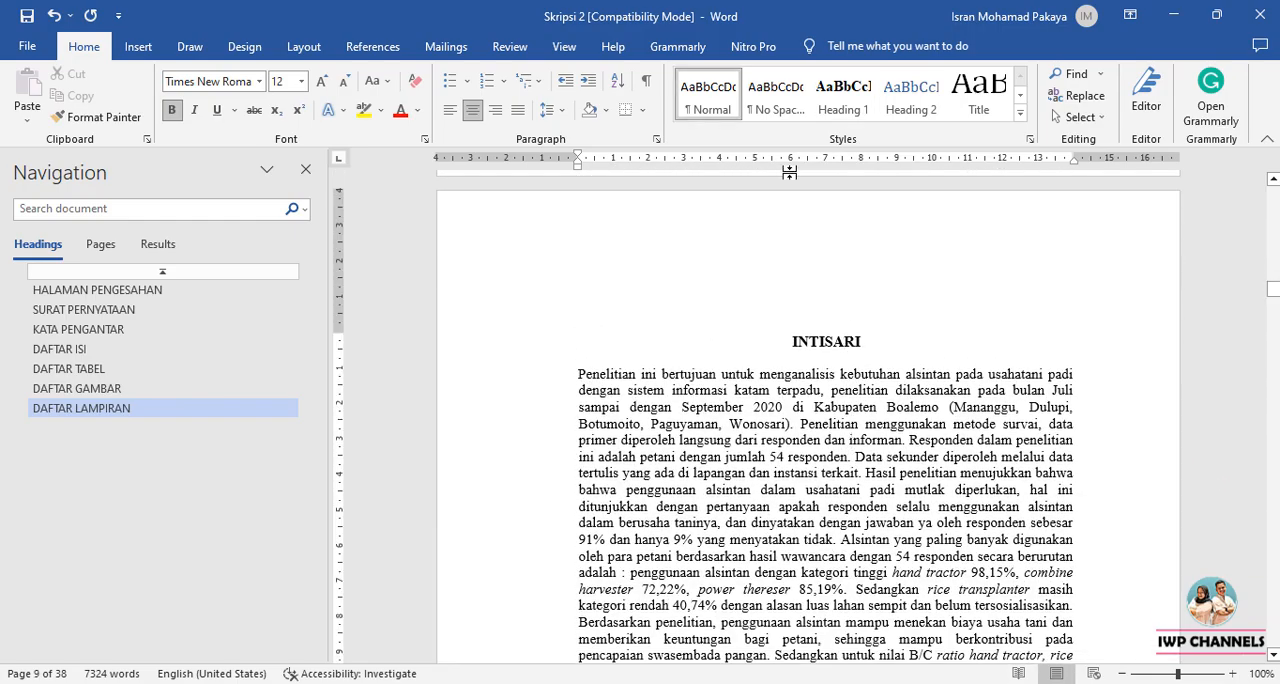
left_click(843, 95)
Apply the Heading 1 style to the BAB I line of the chapter title on page 10.
scroll(843, 230, "down", 15)
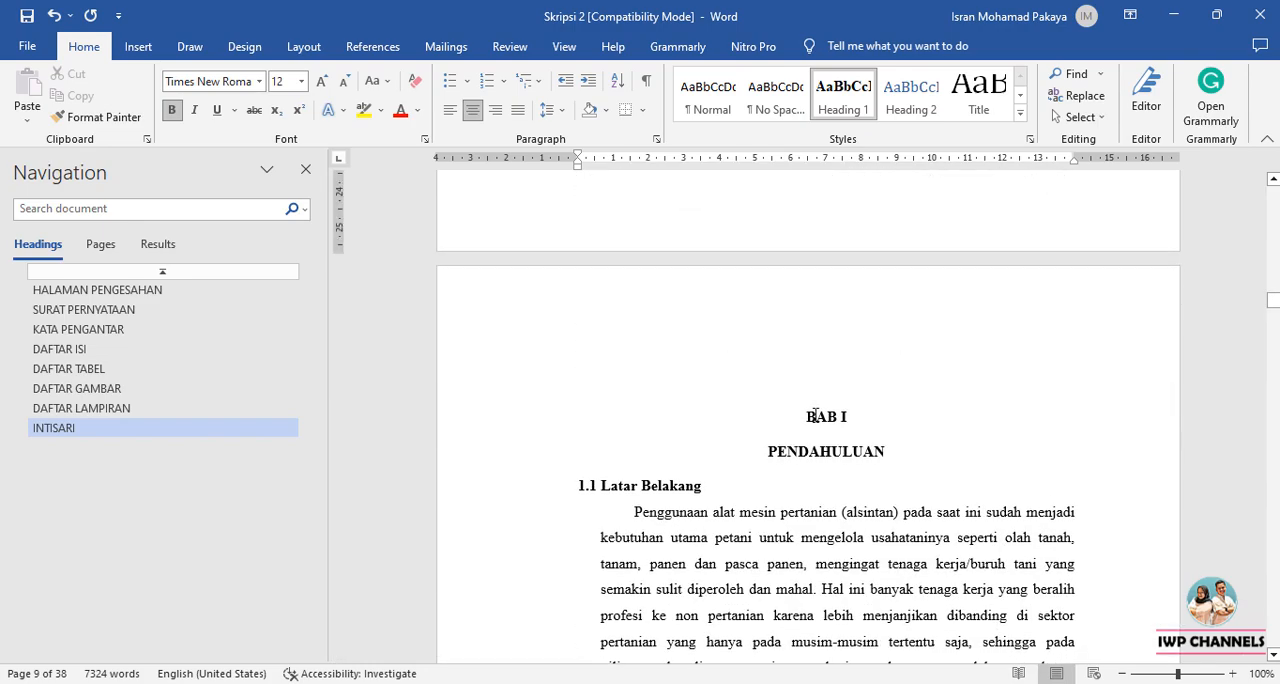
left_click(815, 416)
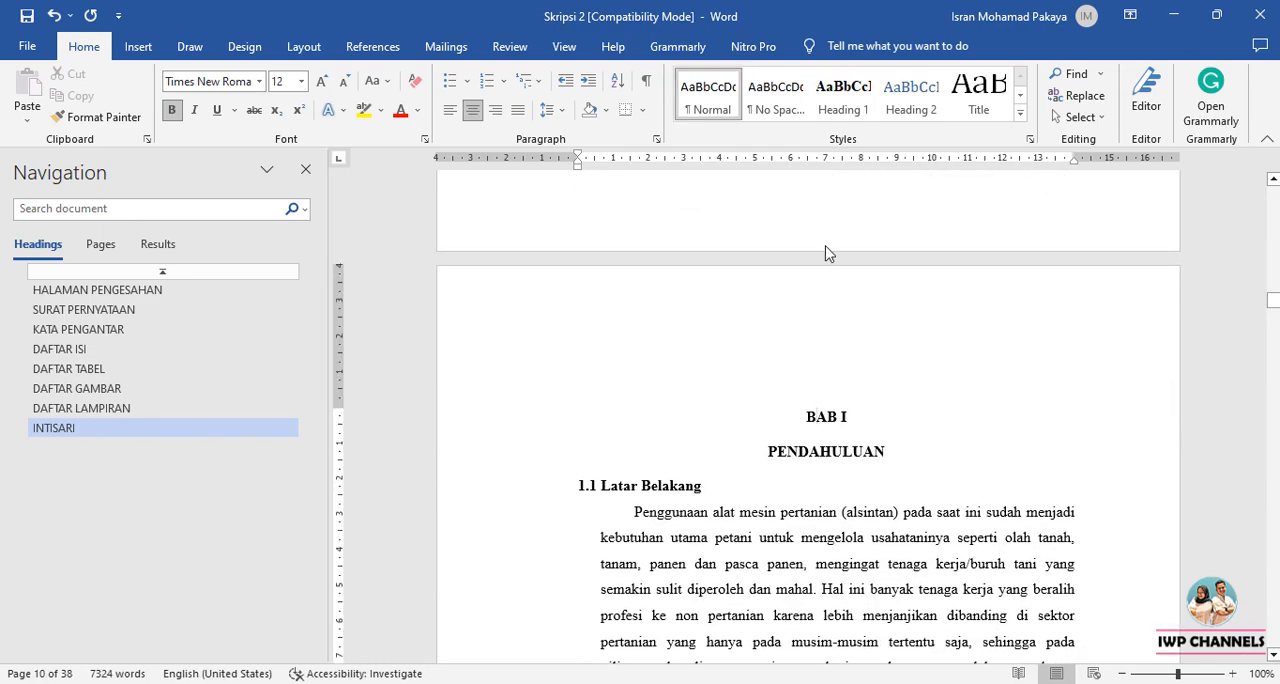
left_click(829, 113)
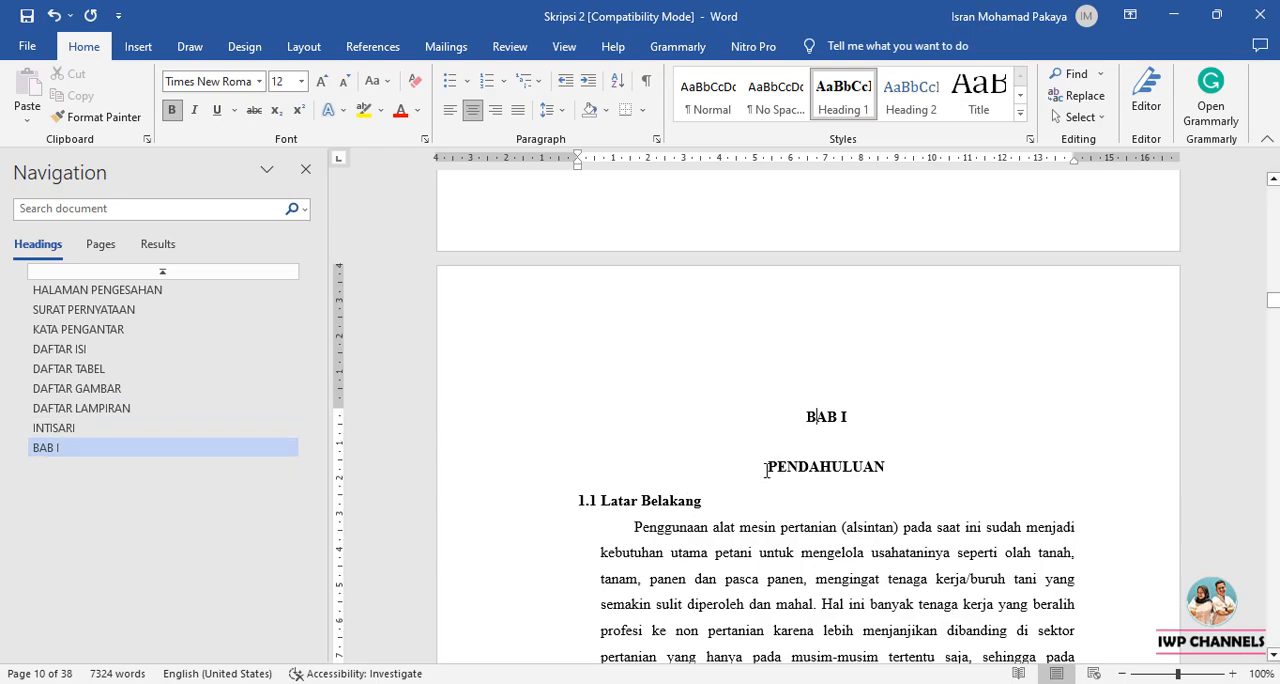
Merge PENDAHULUAN into the BAB I heading paragraph, separating the two lines with a manual line break.
left_click(675, 606)
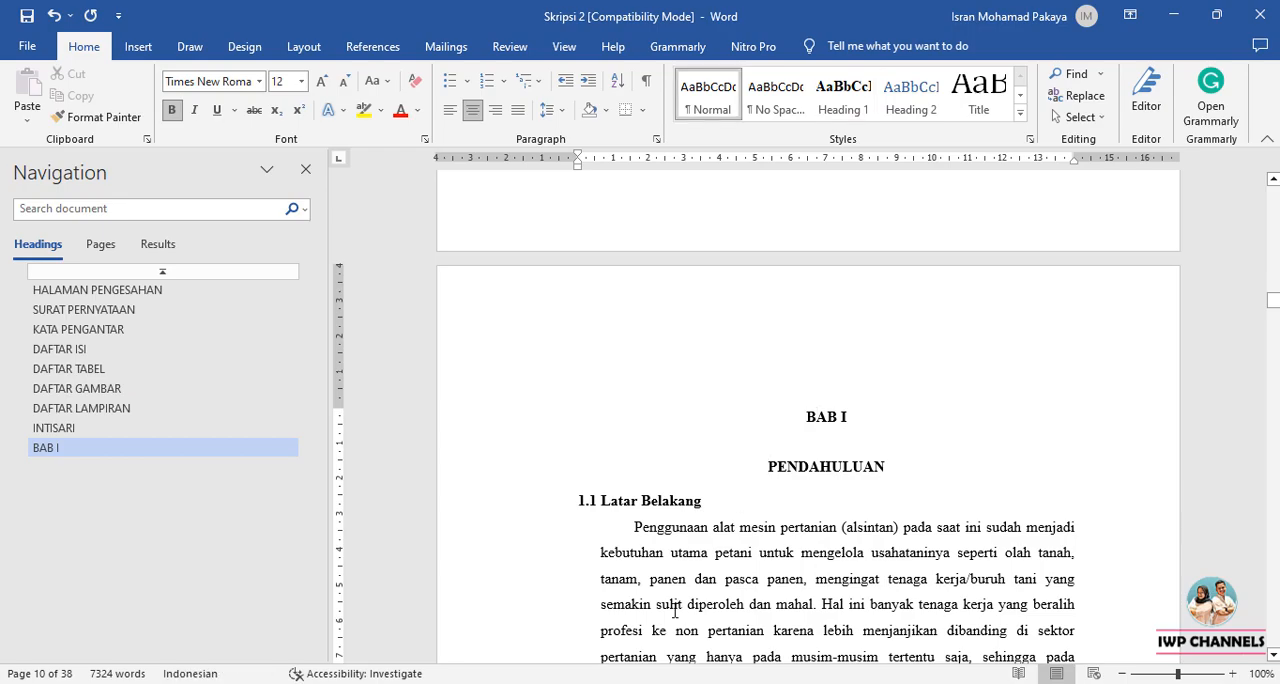
key("BackSpace")
key("BackSpace")
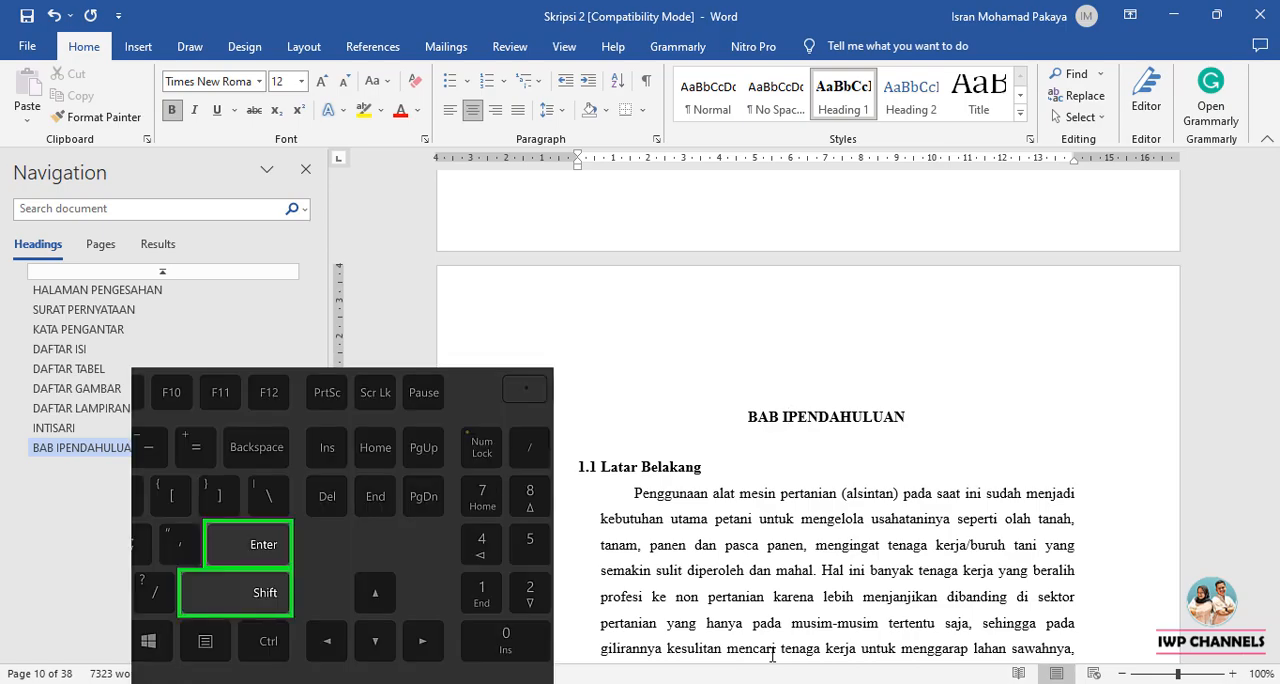
key("shift+Return")
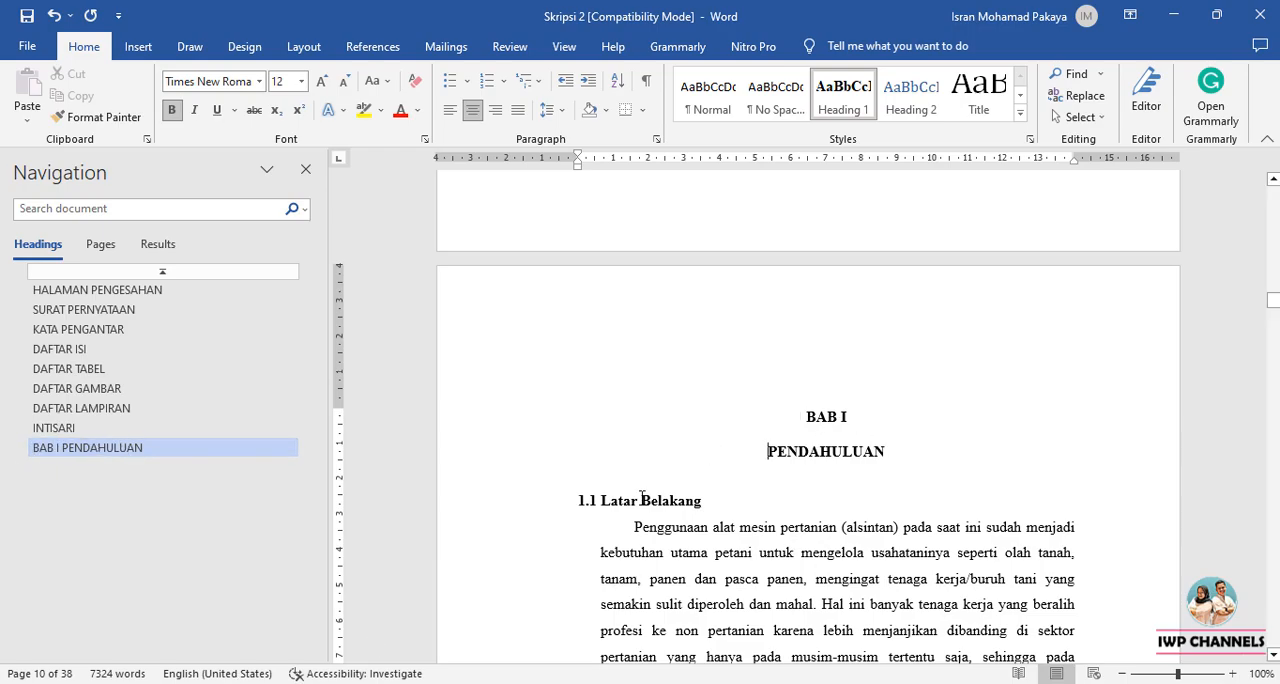
Select the 1.1 Latar Belakang subheading and update the Heading 2 style to match its formatting.
scroll(643, 495, "down", 1)
left_click(646, 455)
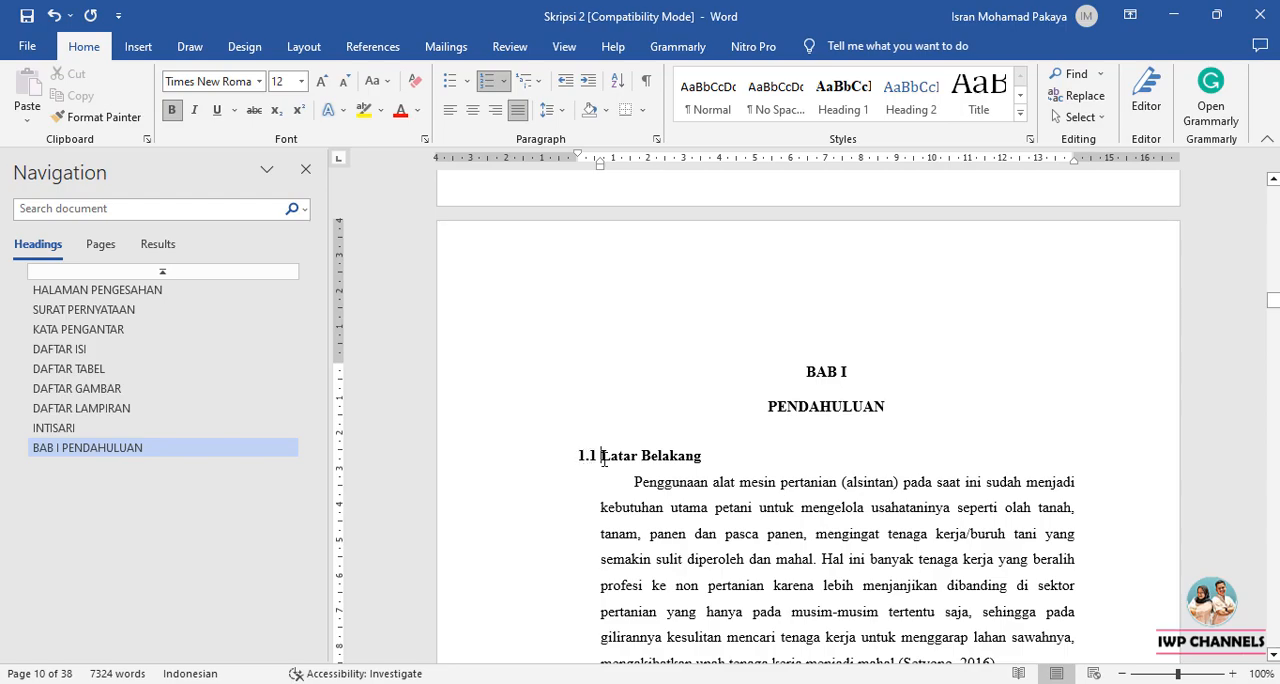
left_click_drag(604, 459, 708, 460)
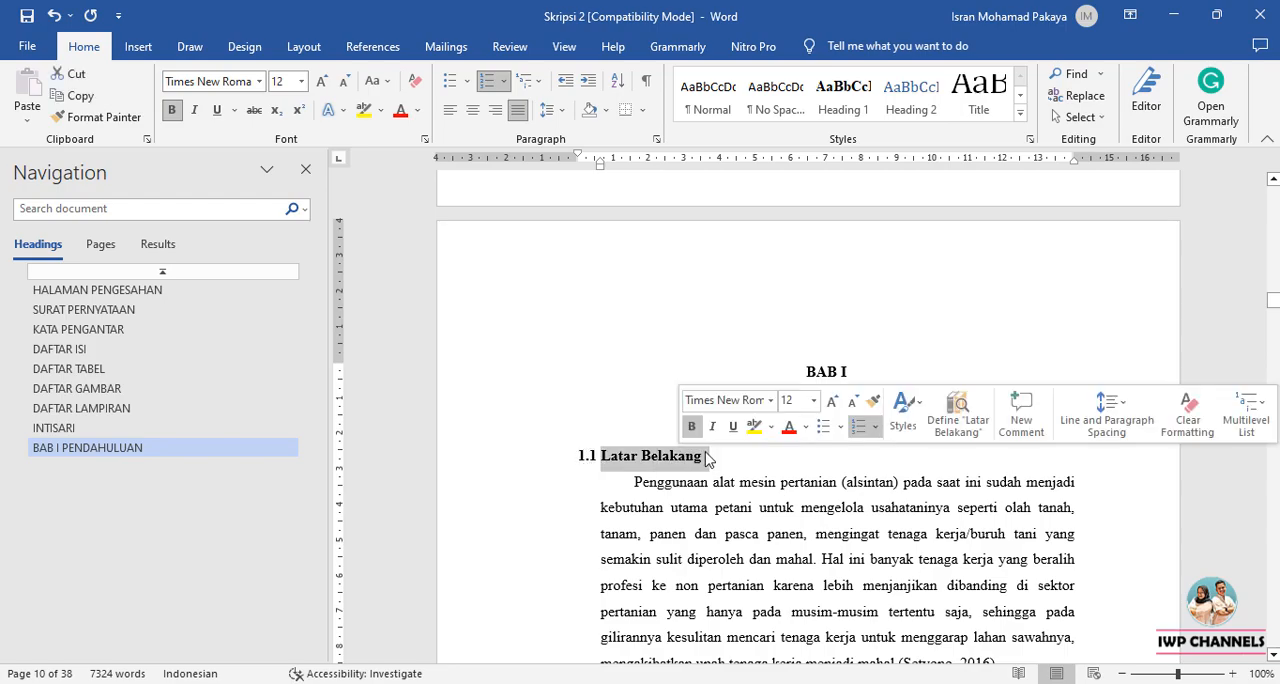
left_click(922, 105)
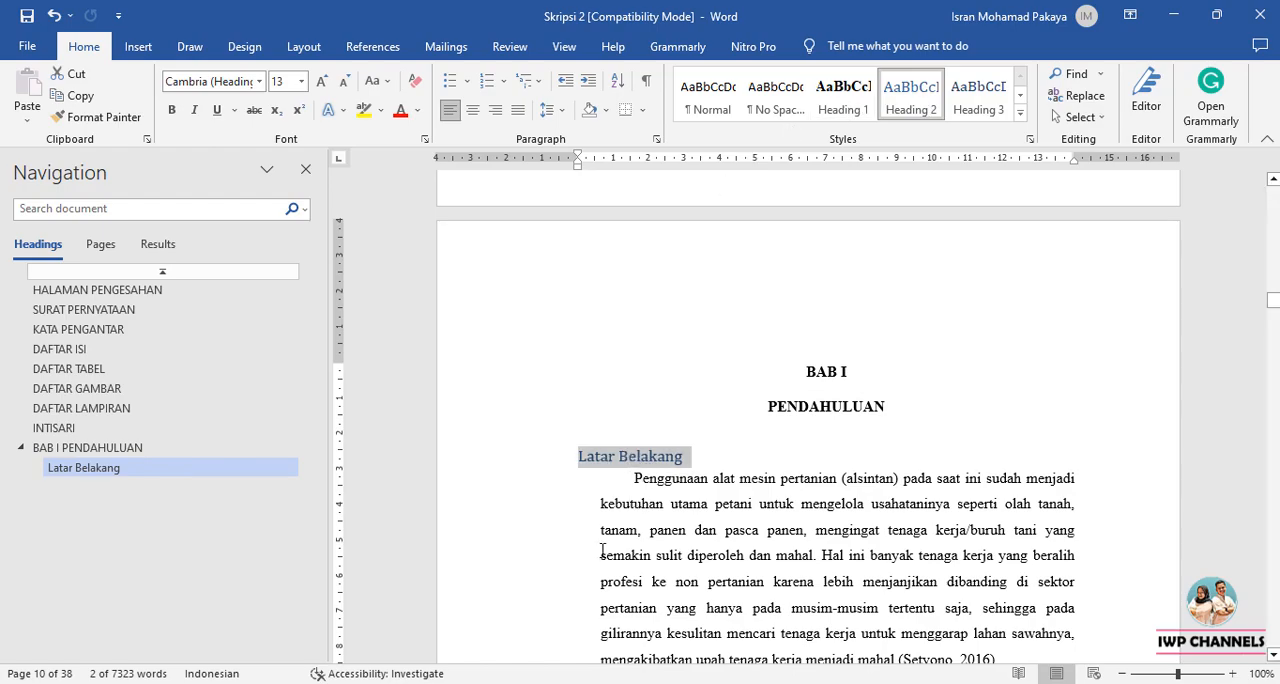
key("ctrl+z")
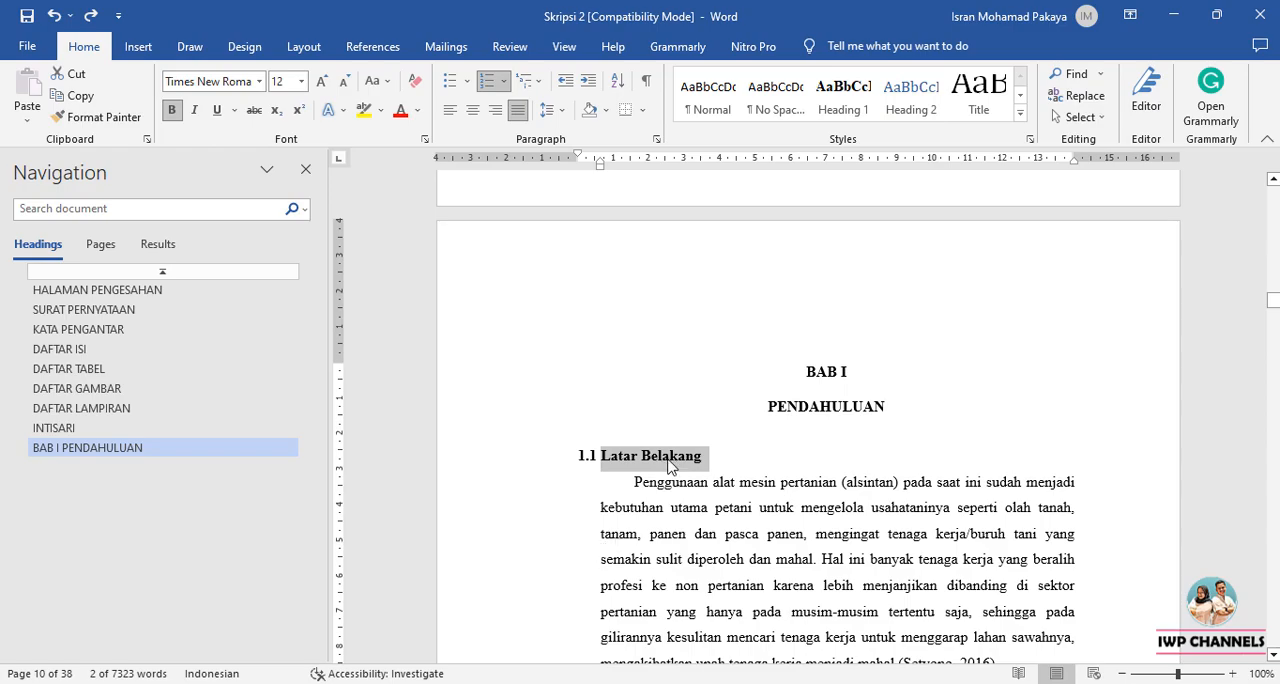
right_click(902, 112)
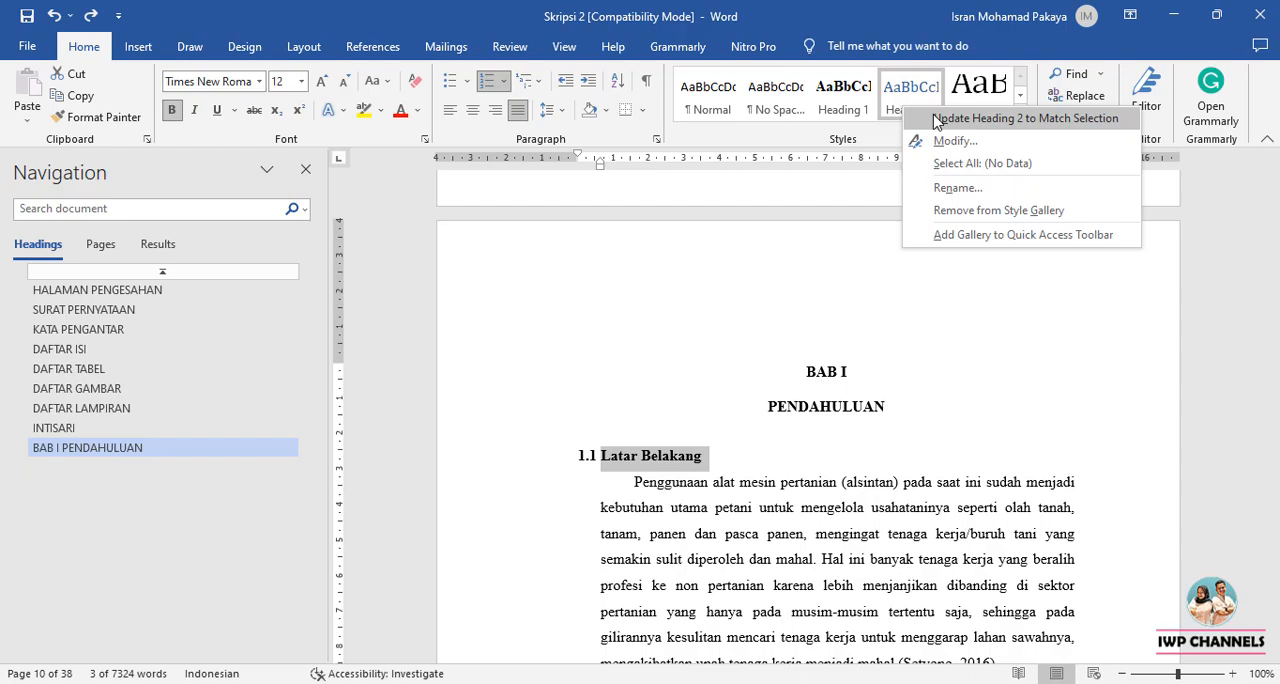
left_click(936, 119)
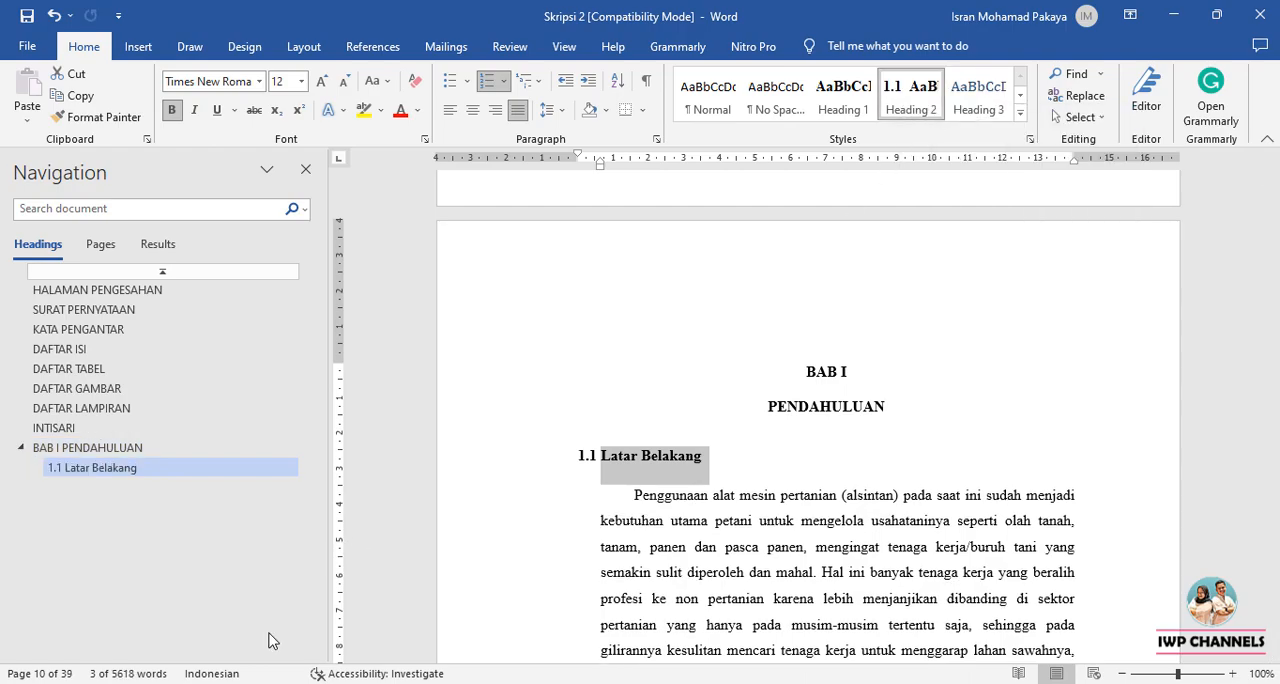
left_click(670, 520)
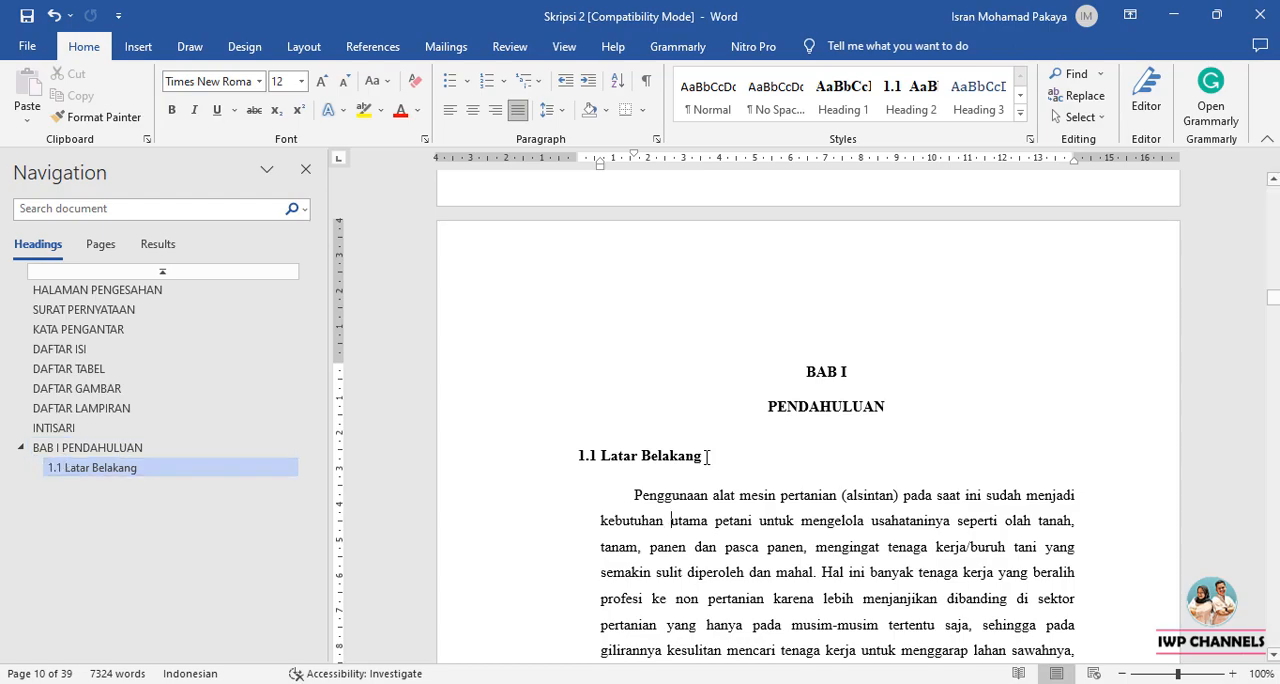
Apply the Heading 2 style to the 1.2 Rumusan Masalah subheading on page 11.
scroll(767, 456, "down", 10)
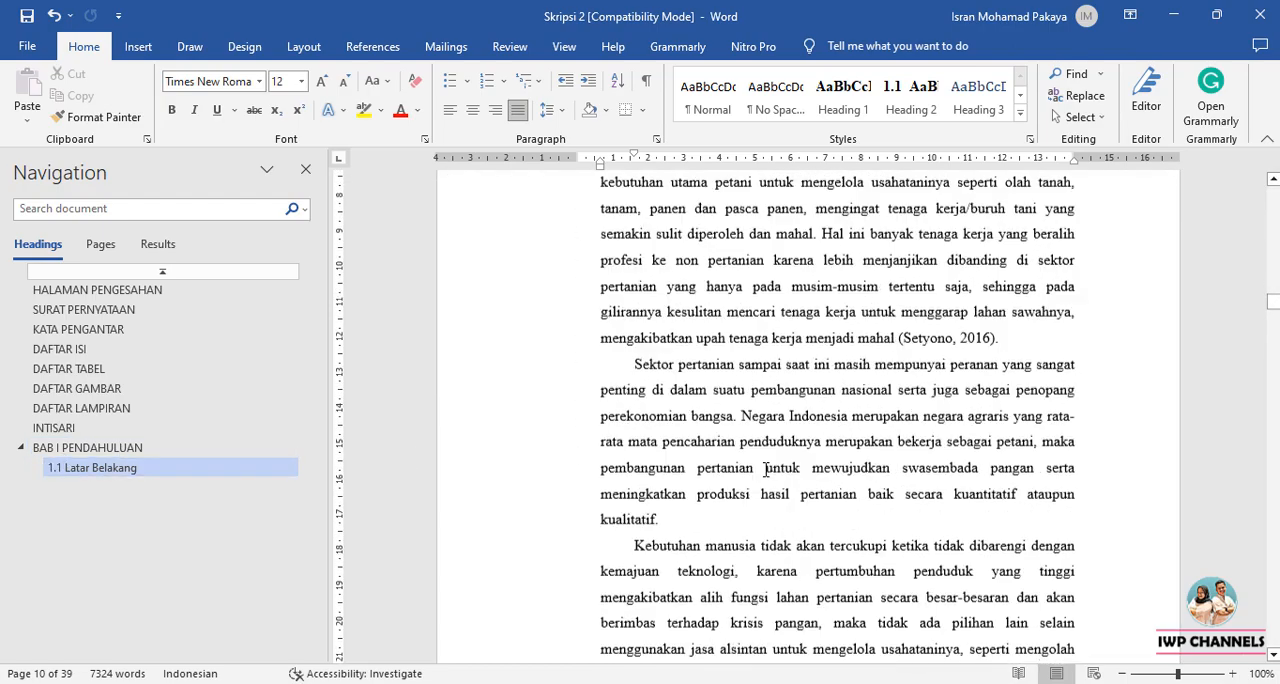
scroll(766, 470, "down", 5)
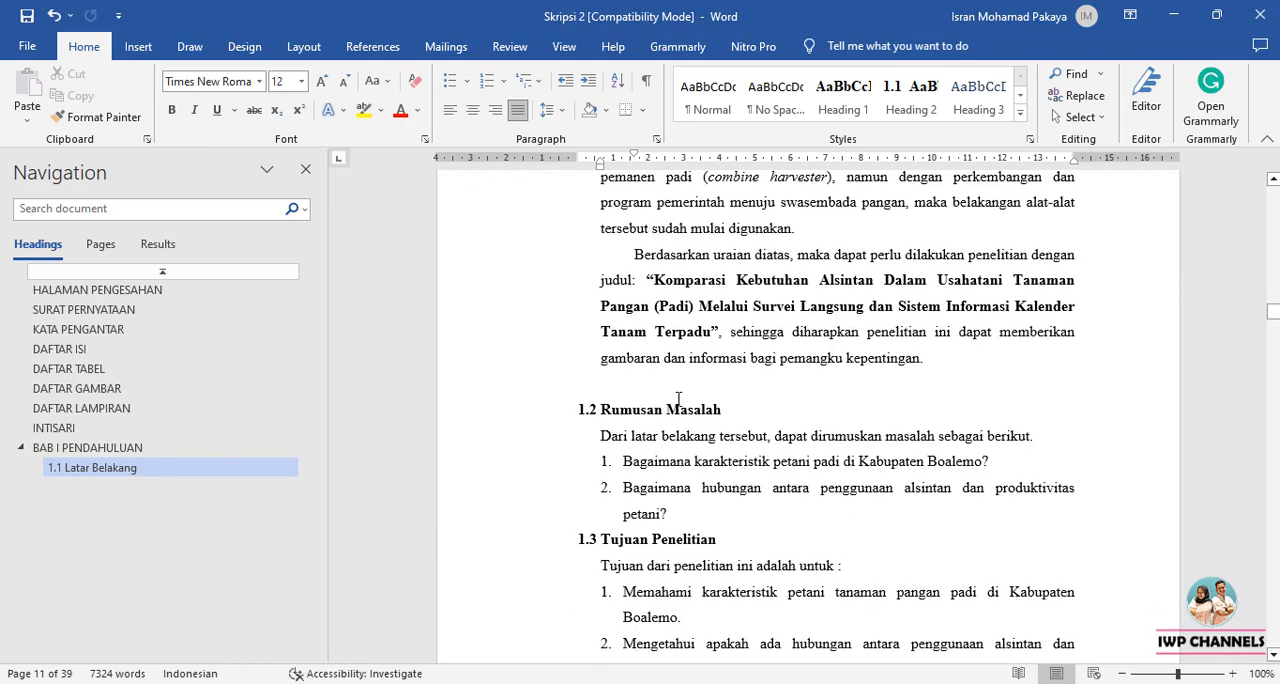
left_click(657, 411)
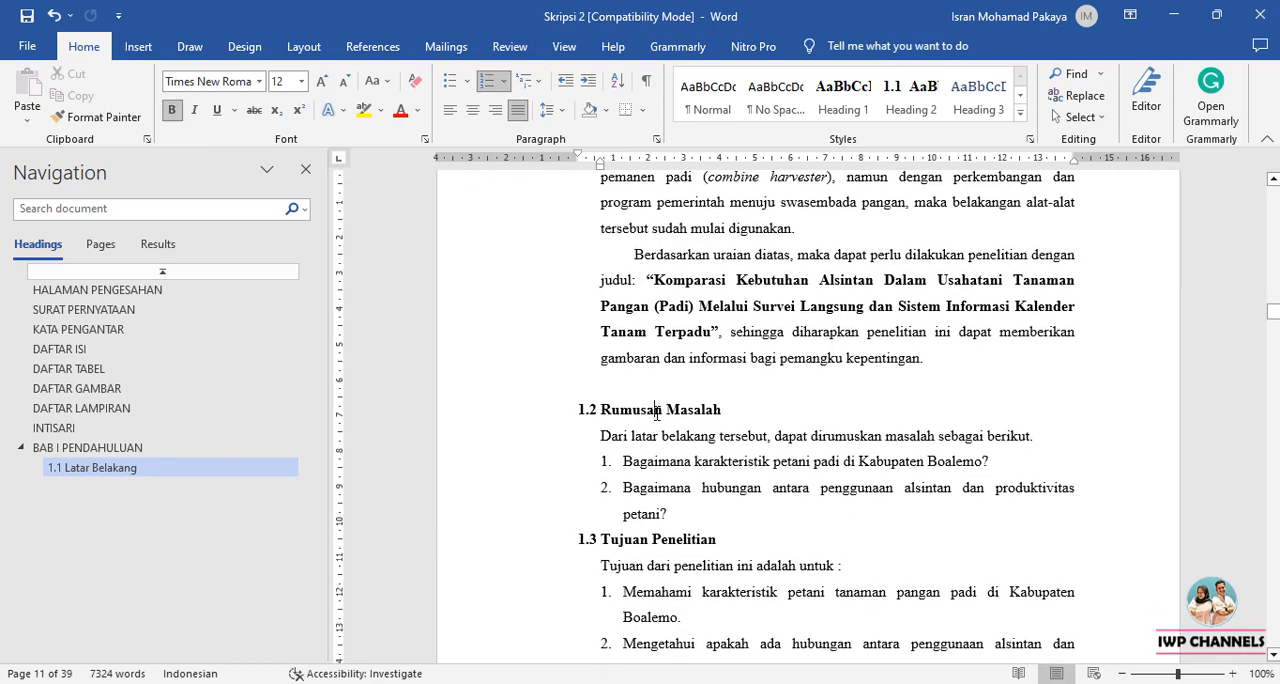
left_click(910, 95)
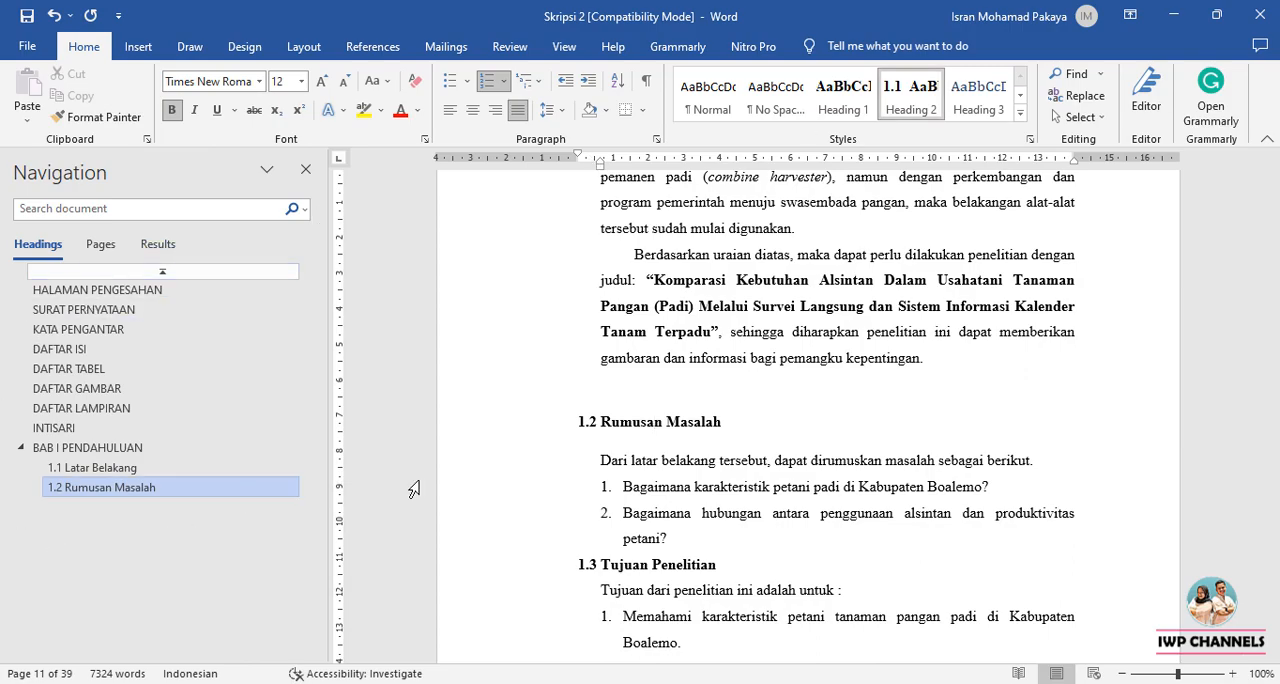
Apply the Heading 2 style to the 1.3 Tujuan Penelitian subheading.
scroll(766, 400, "down", 1)
left_click(604, 474)
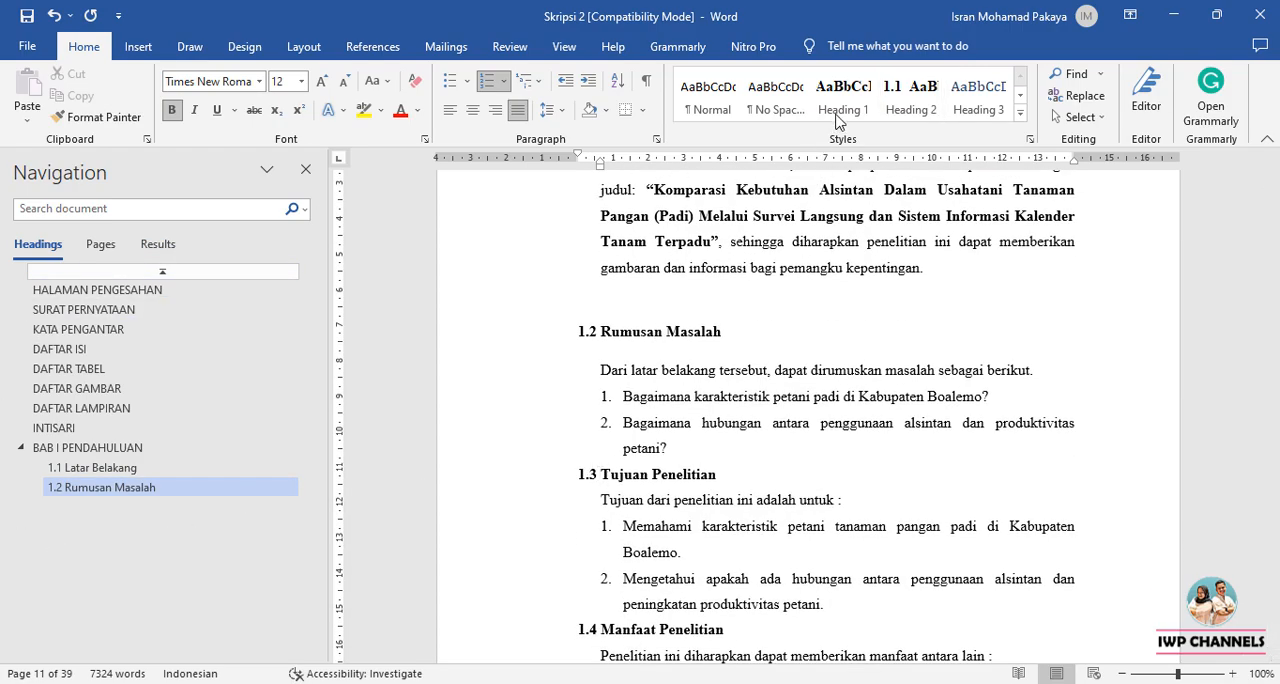
left_click(932, 98)
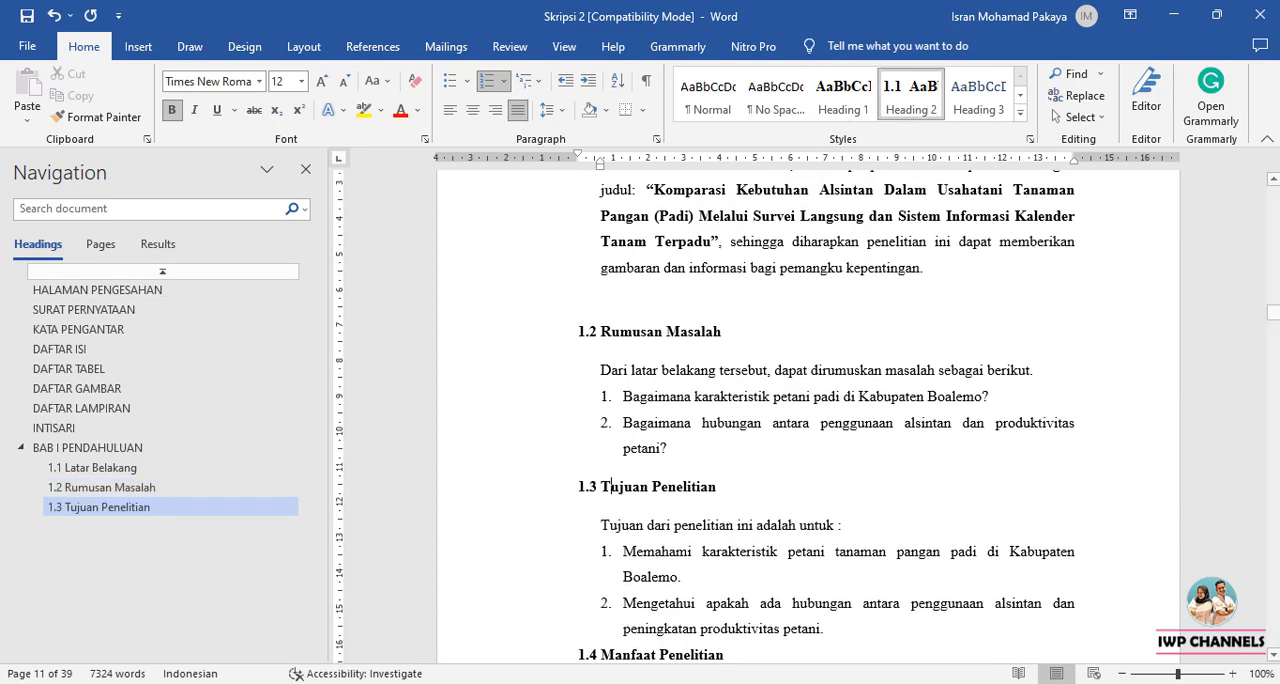
Apply the Heading 2 style to the 1.4 Manfaat Penelitian subheading.
scroll(677, 470, "down", 2)
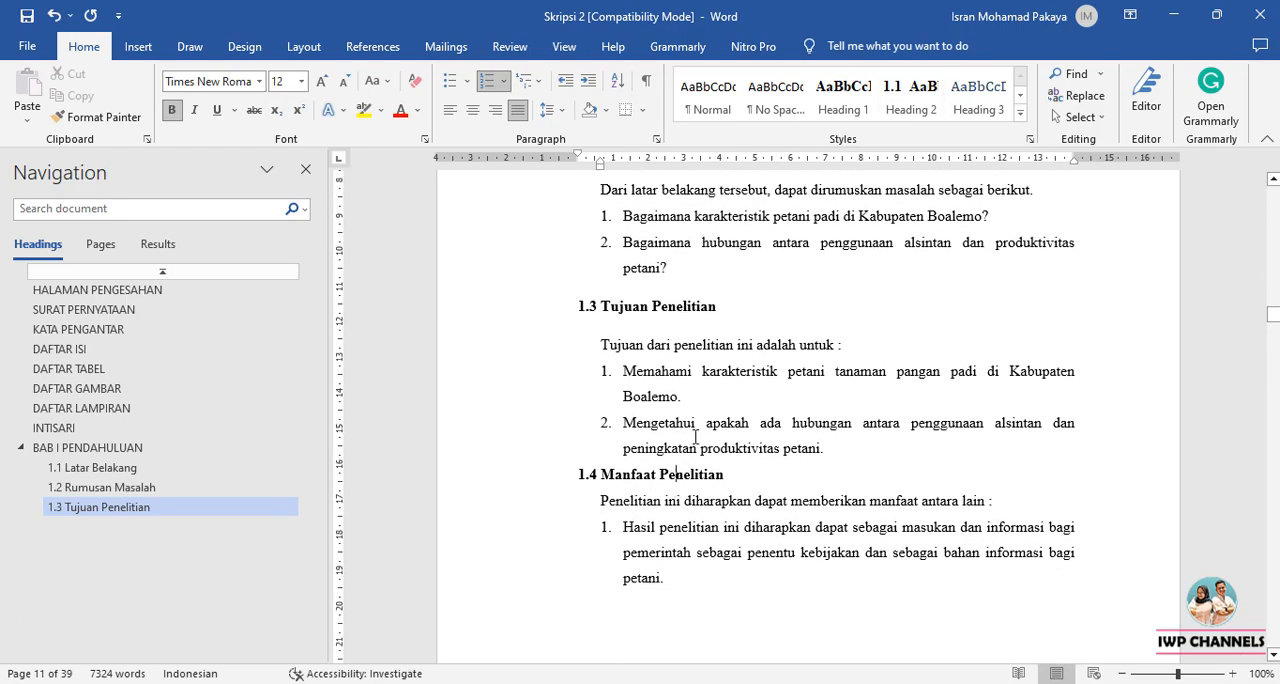
left_click(677, 470)
left_click(918, 96)
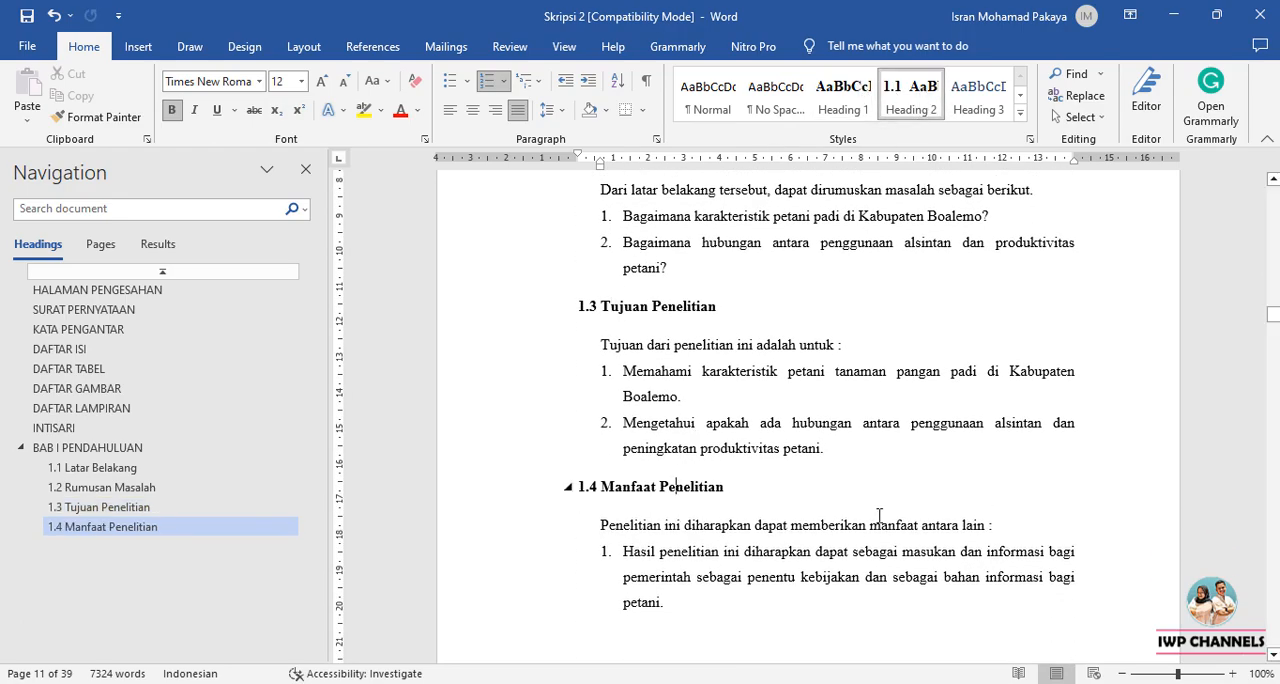
Apply the Heading 1 style to the BAB II line of the chapter title on page 12.
scroll(850, 524, "down", 5)
left_click(818, 426)
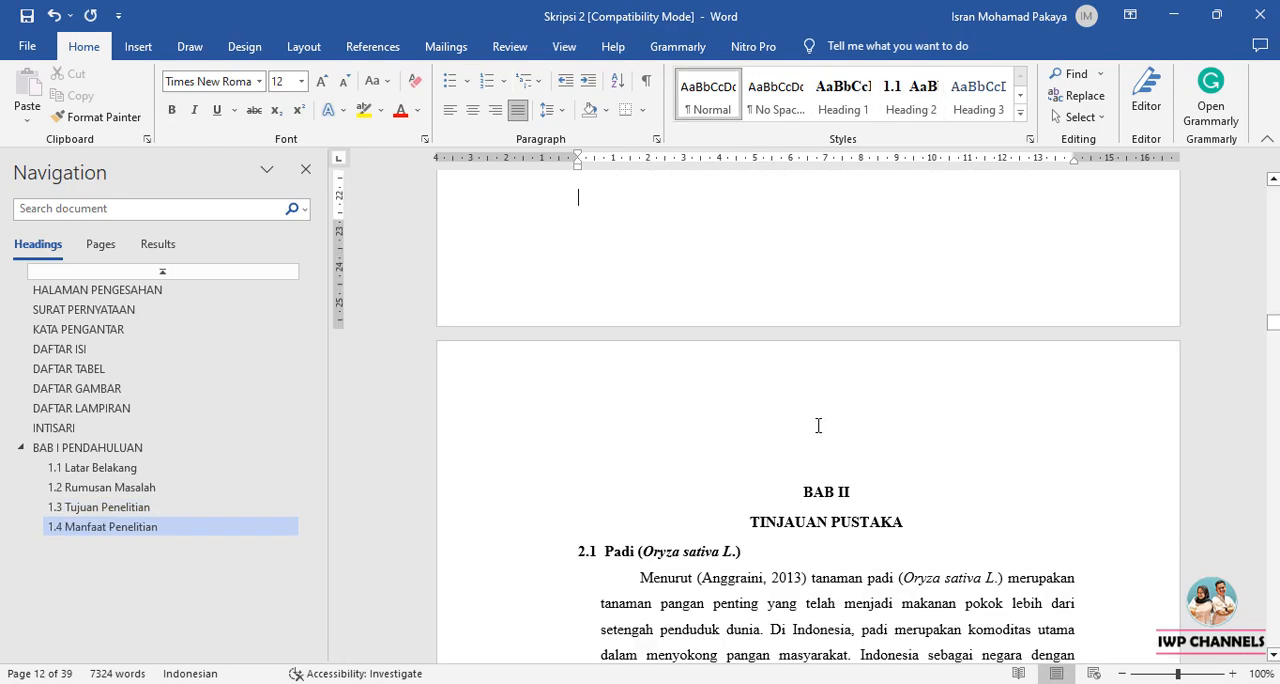
left_click(806, 494)
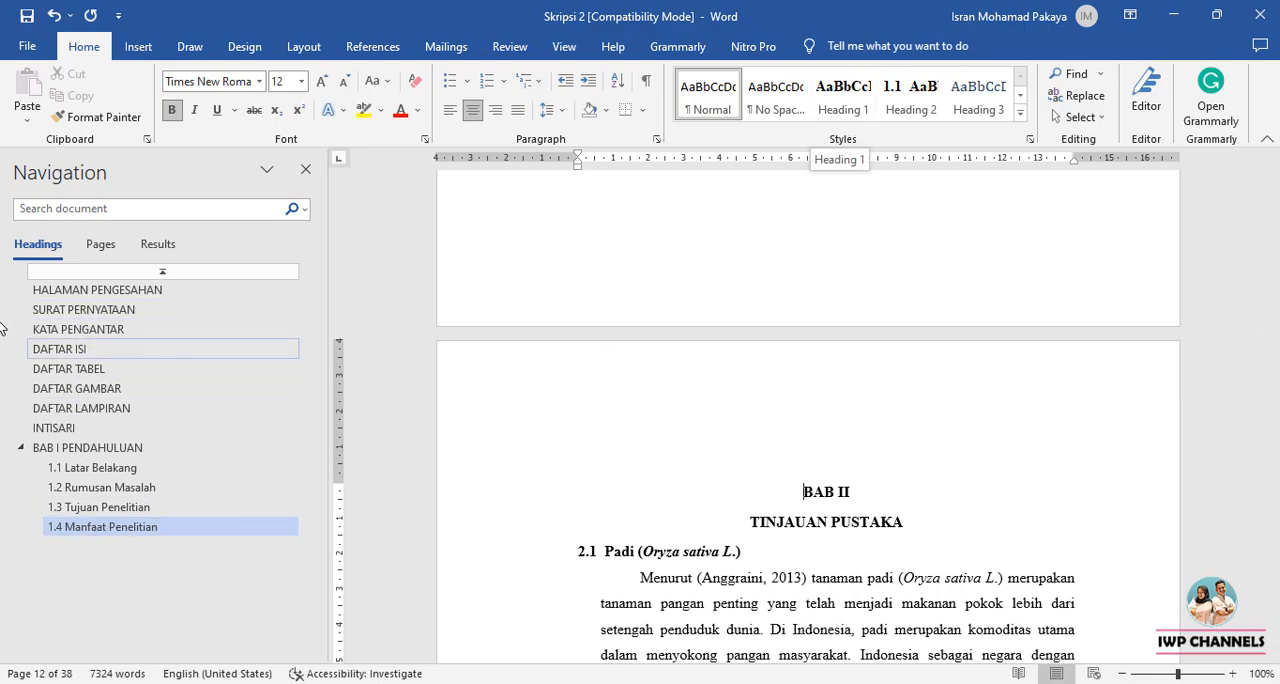
left_click(822, 112)
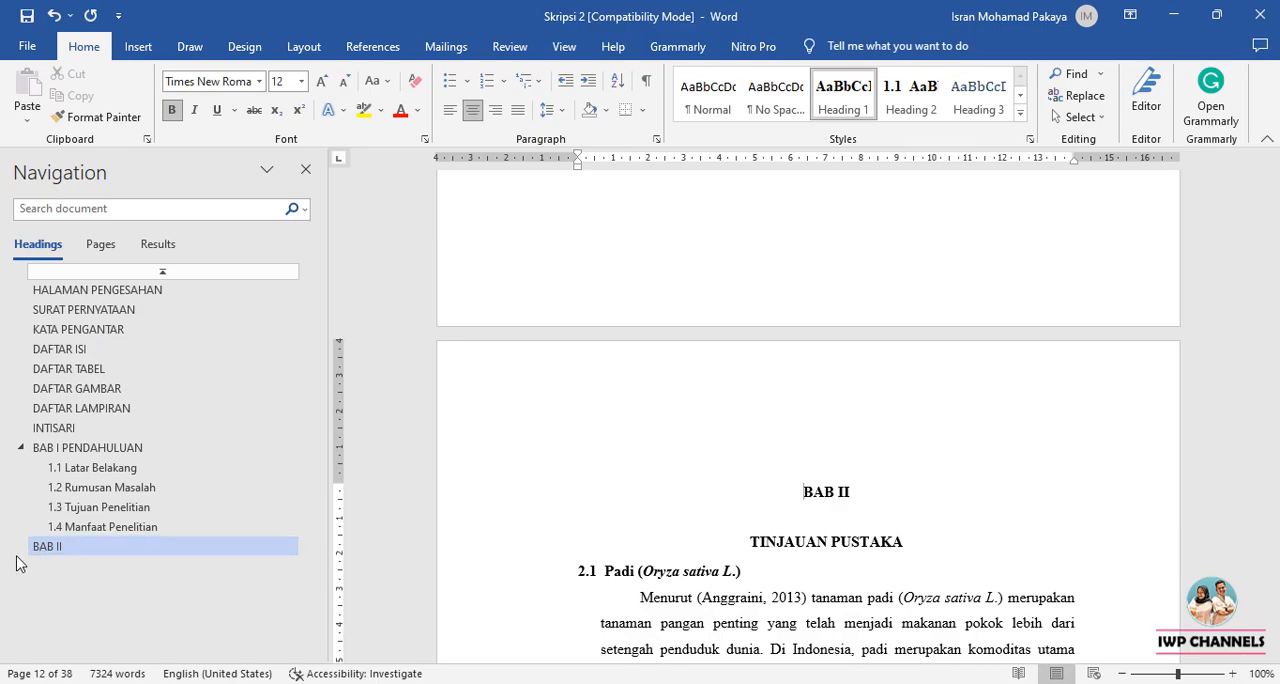
Merge TINJAUAN PUSTAKA into the BAB II heading paragraph, separating the two lines with a manual line break.
left_click(753, 543)
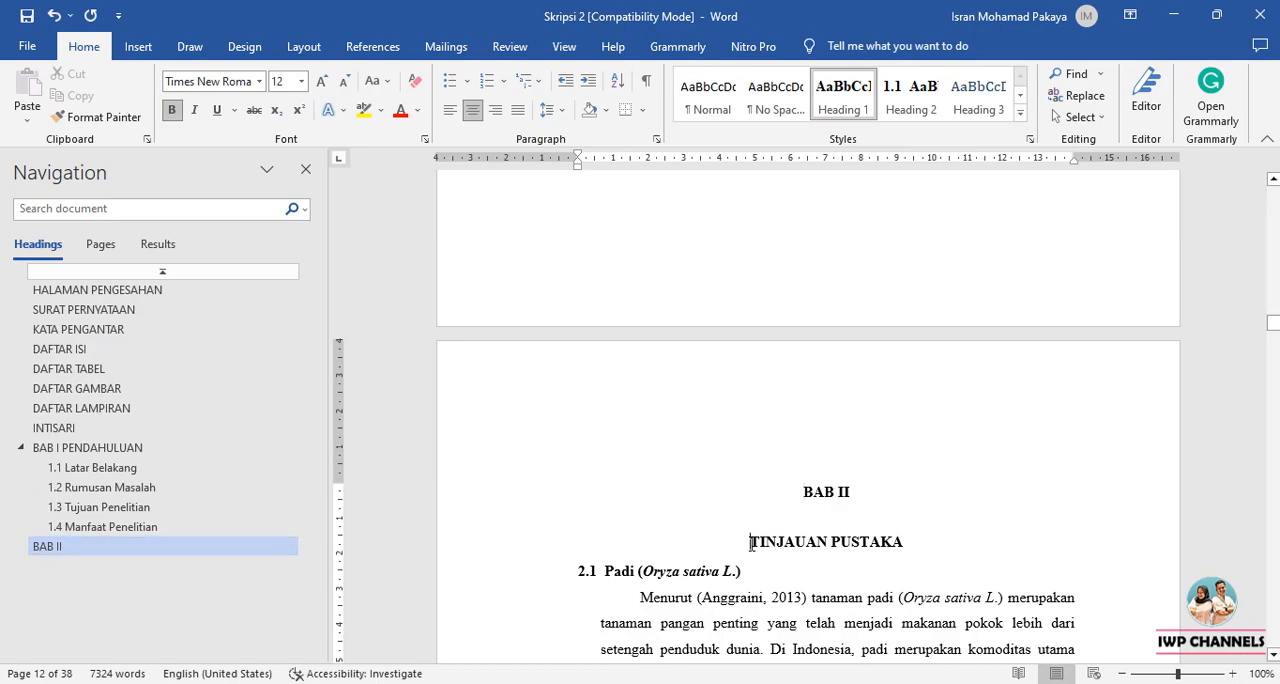
key("BackSpace")
key("BackSpace")
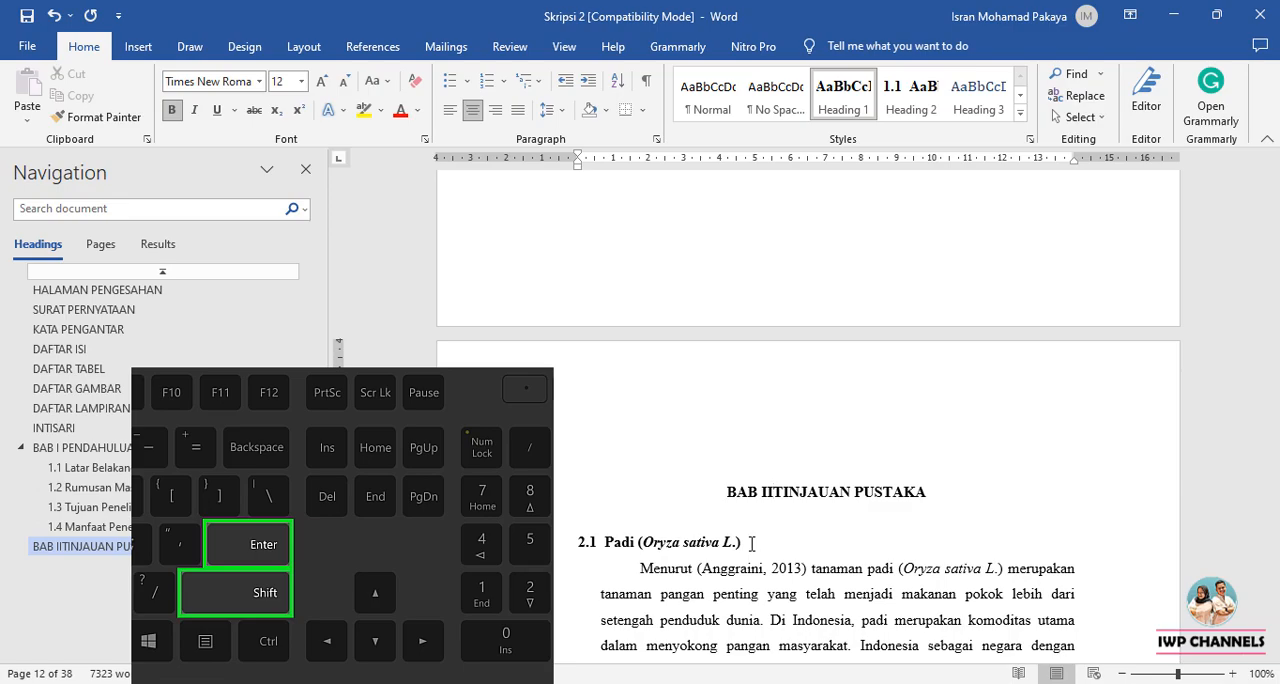
key("shift+Return")
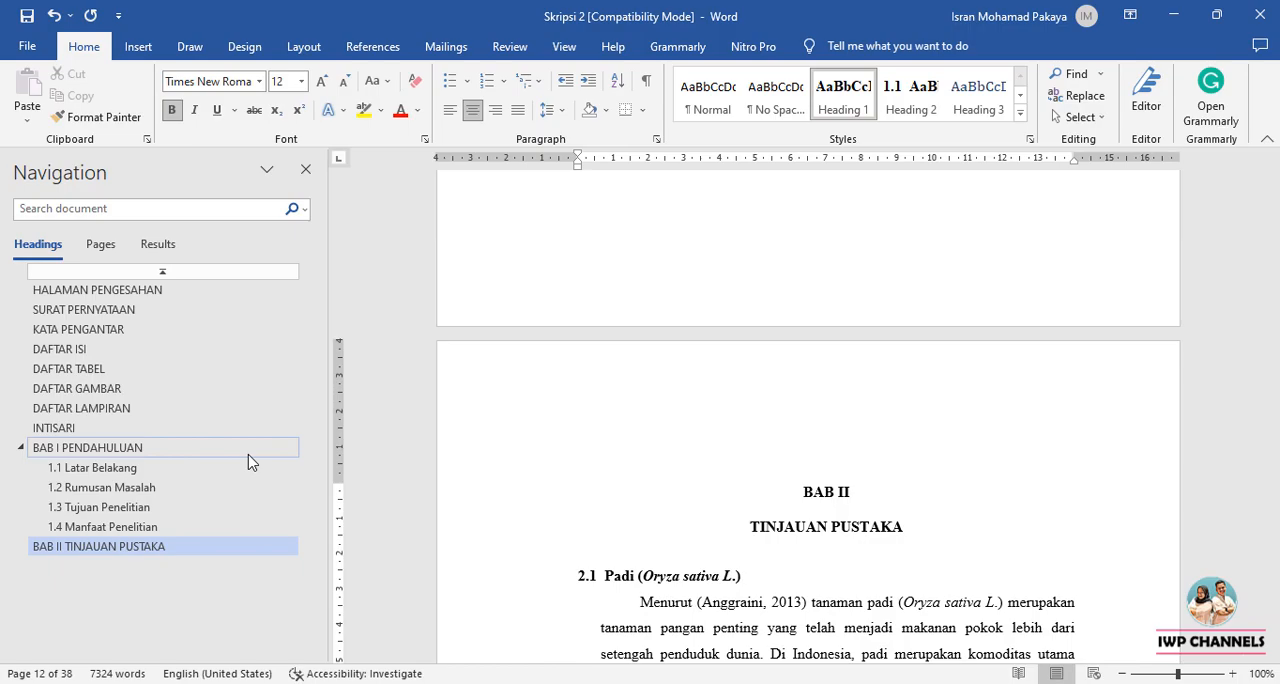
Apply the Heading 2 style to the Padi (Oryza sativa L.) subheading under BAB II.
scroll(652, 540, "down", 2)
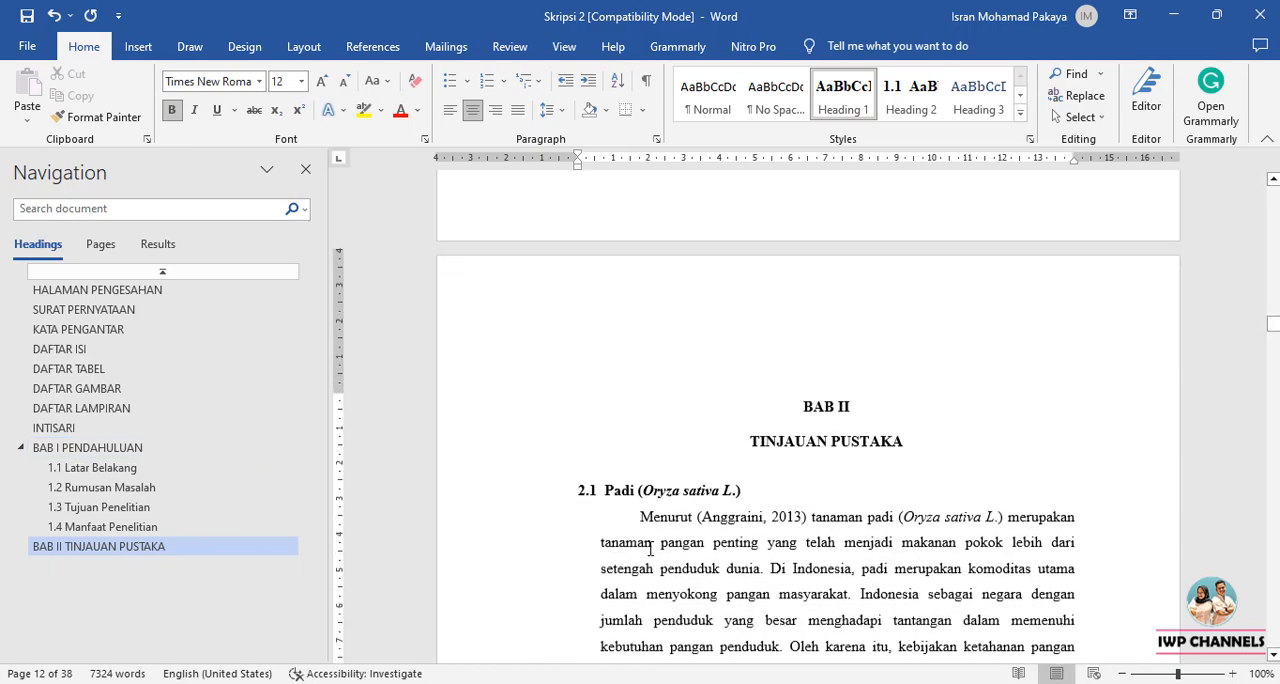
left_click(607, 484)
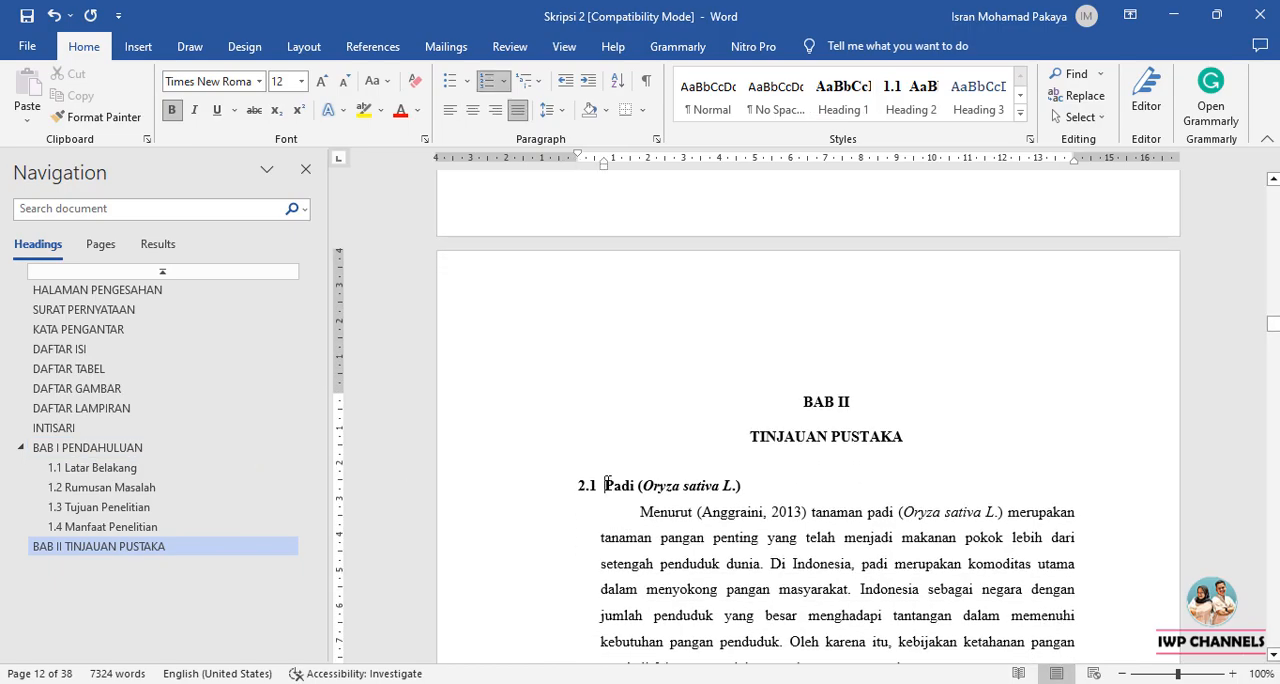
left_click(915, 120)
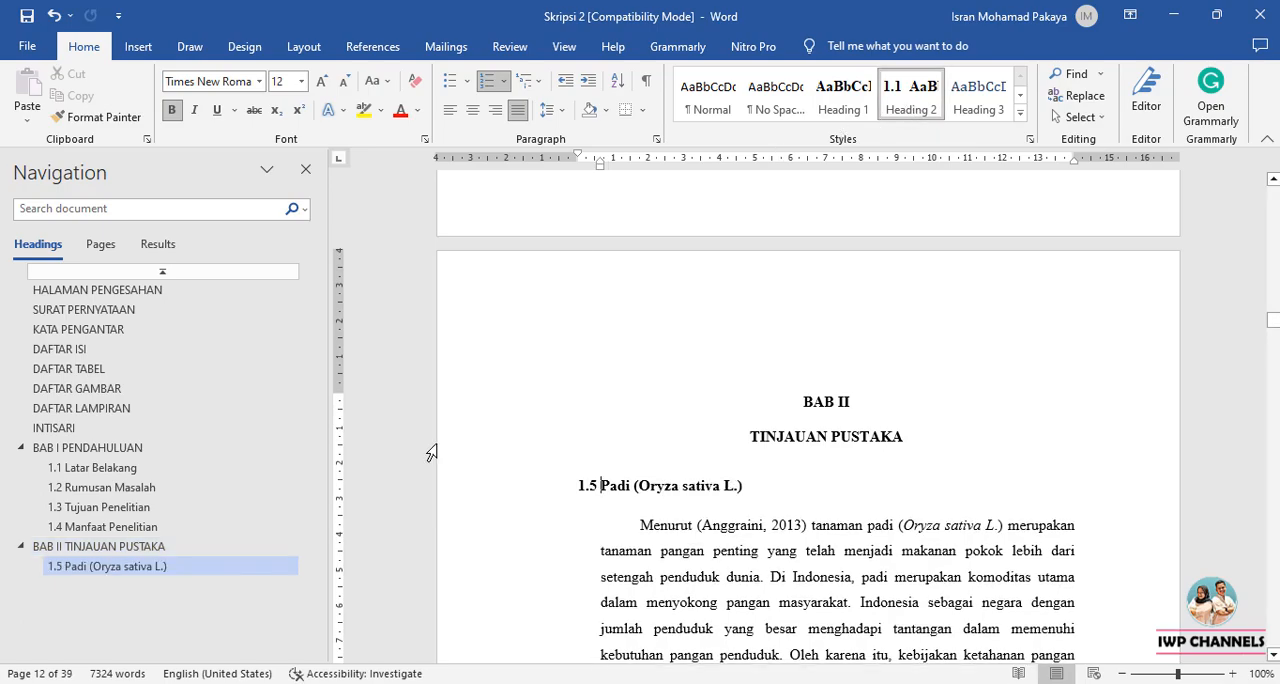
scroll(551, 466, "down", 2)
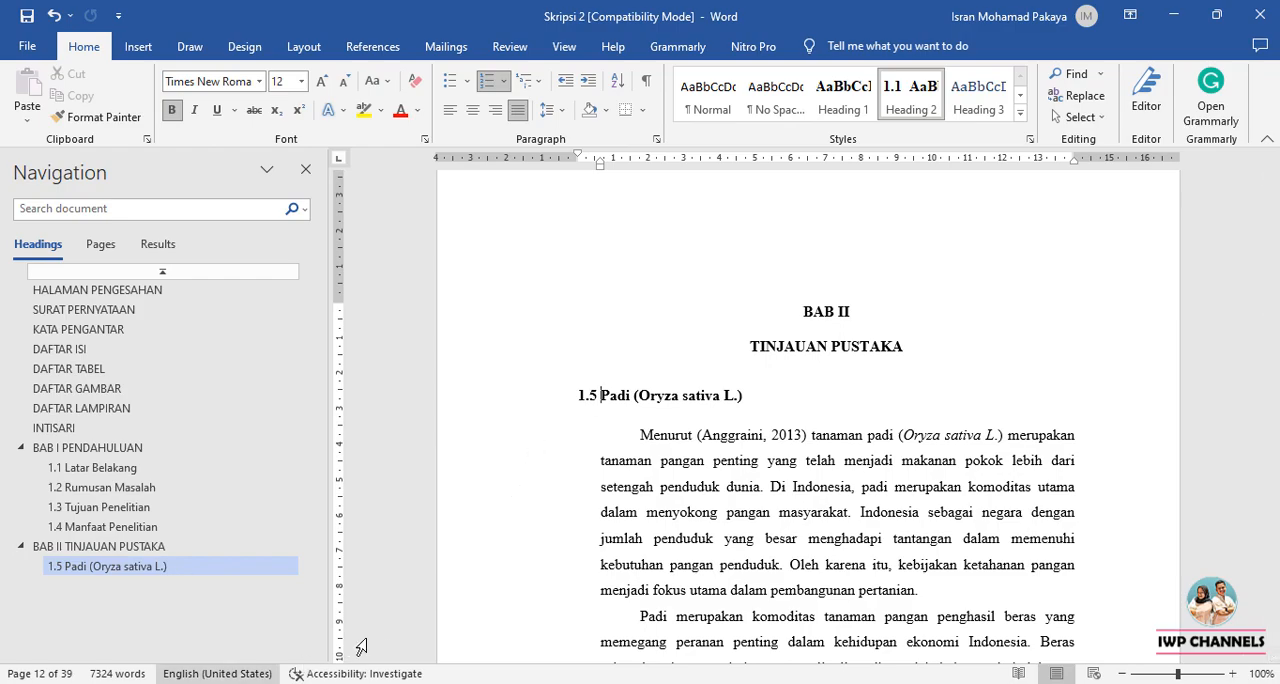
left_click(586, 398)
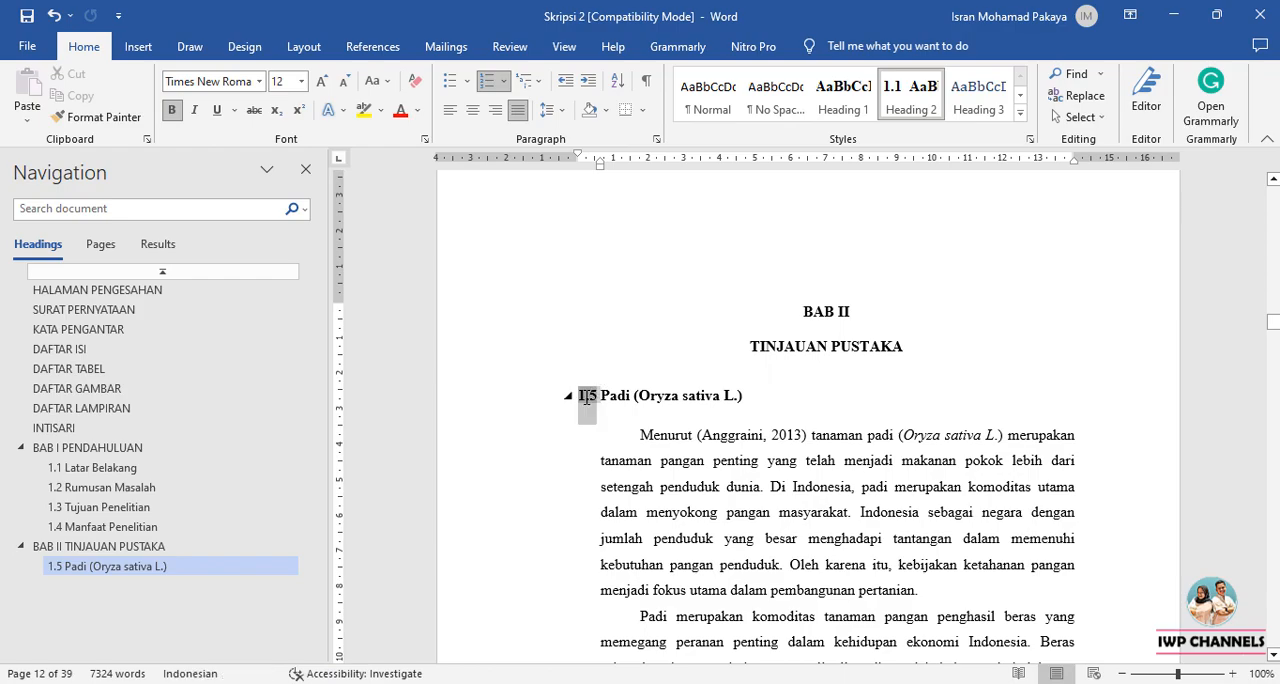
right_click(586, 398)
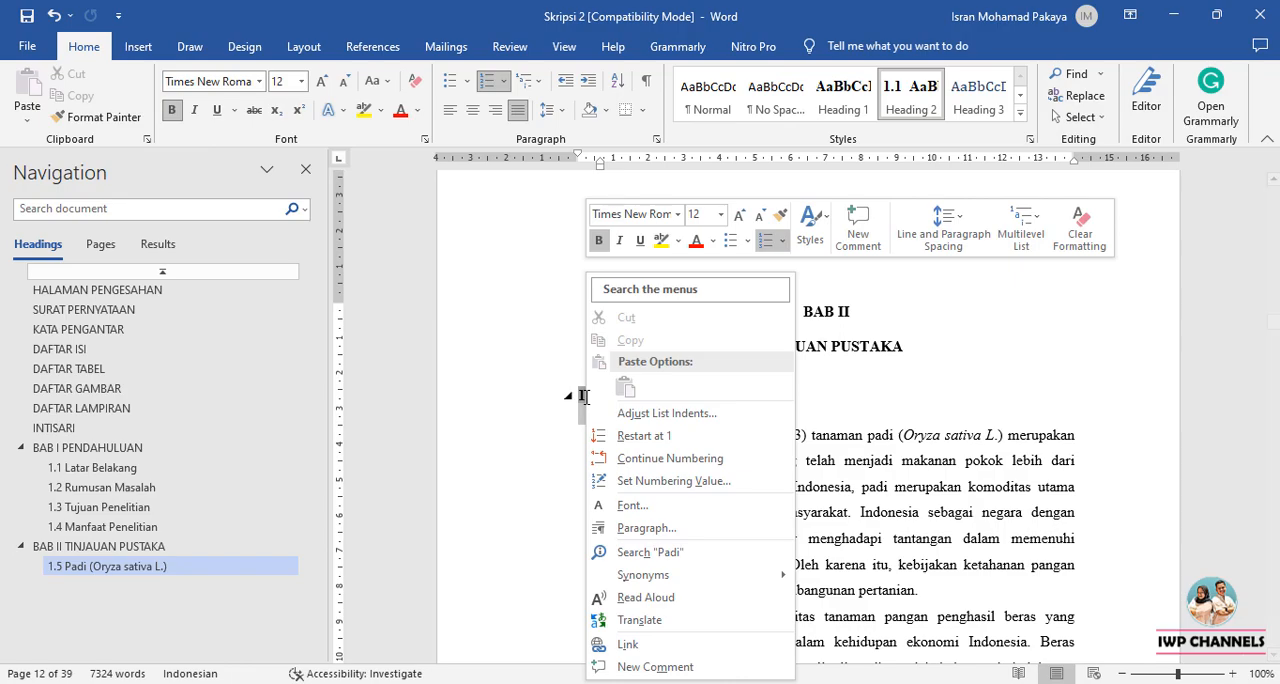
left_click(551, 444)
left_click(614, 431)
Set the Padi heading's numbering value to 2.1, continuing from the previous list with advanced values (skip numbers).
left_click(586, 398)
right_click(586, 396)
left_click(619, 484)
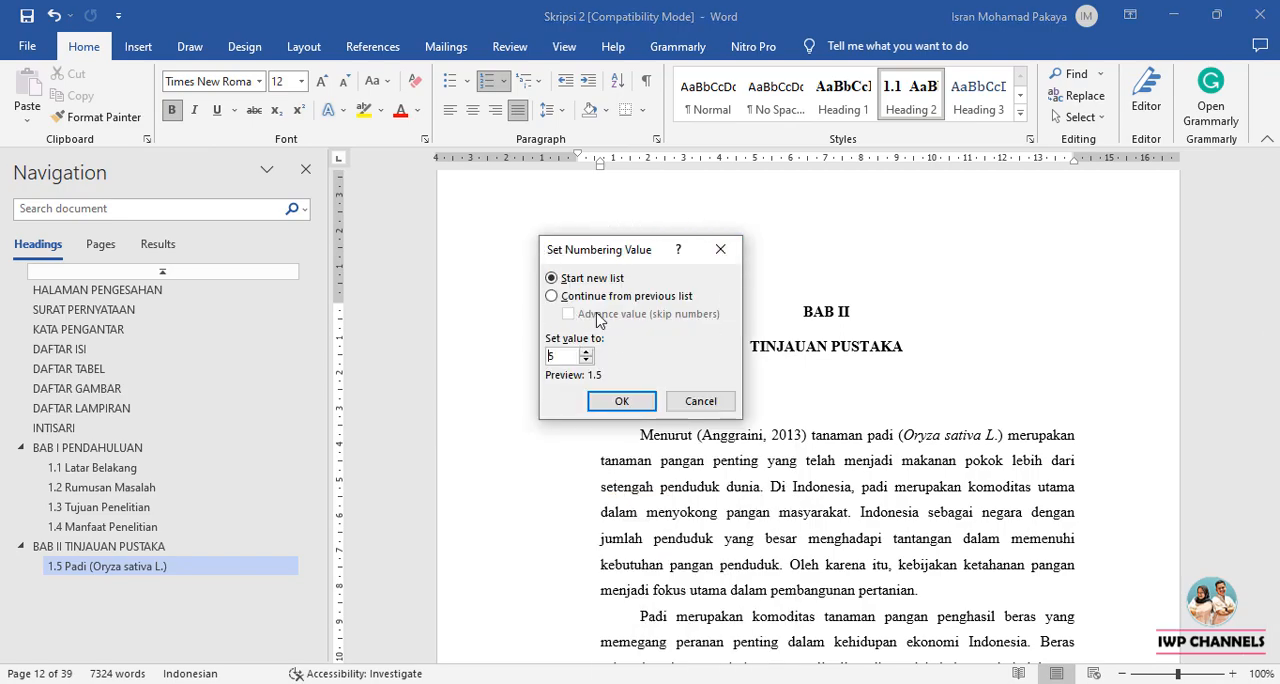
key("alt+c")
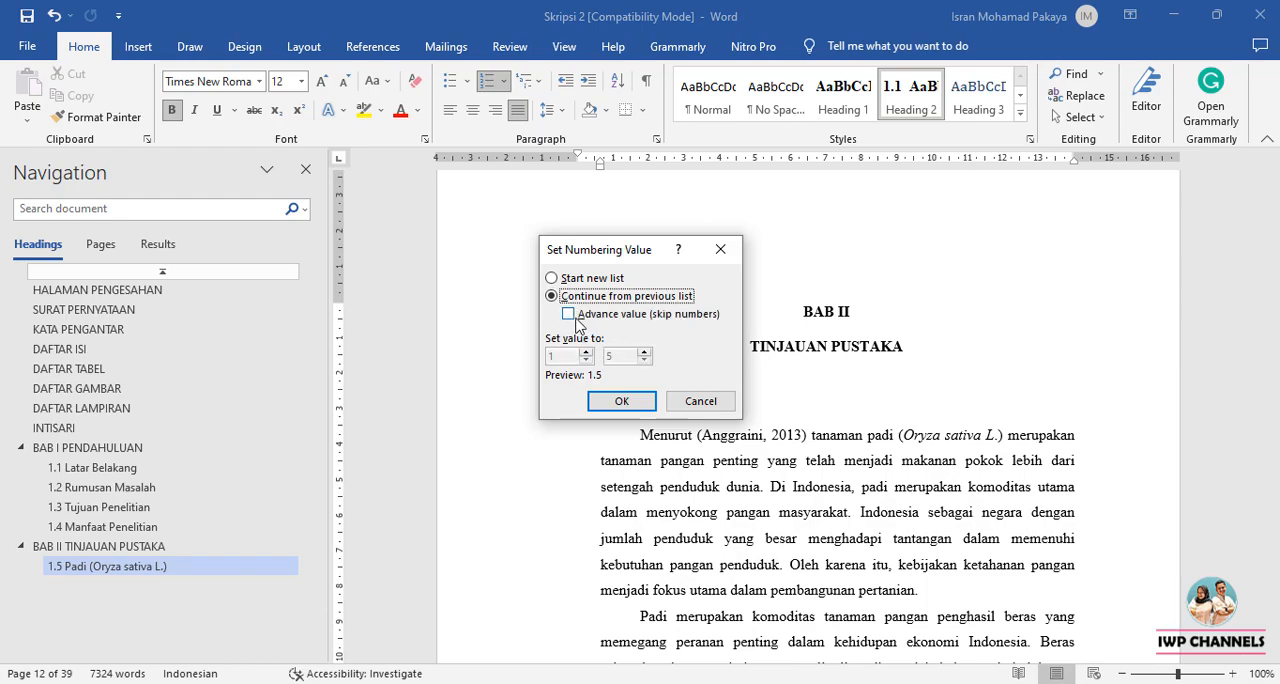
left_click(568, 315)
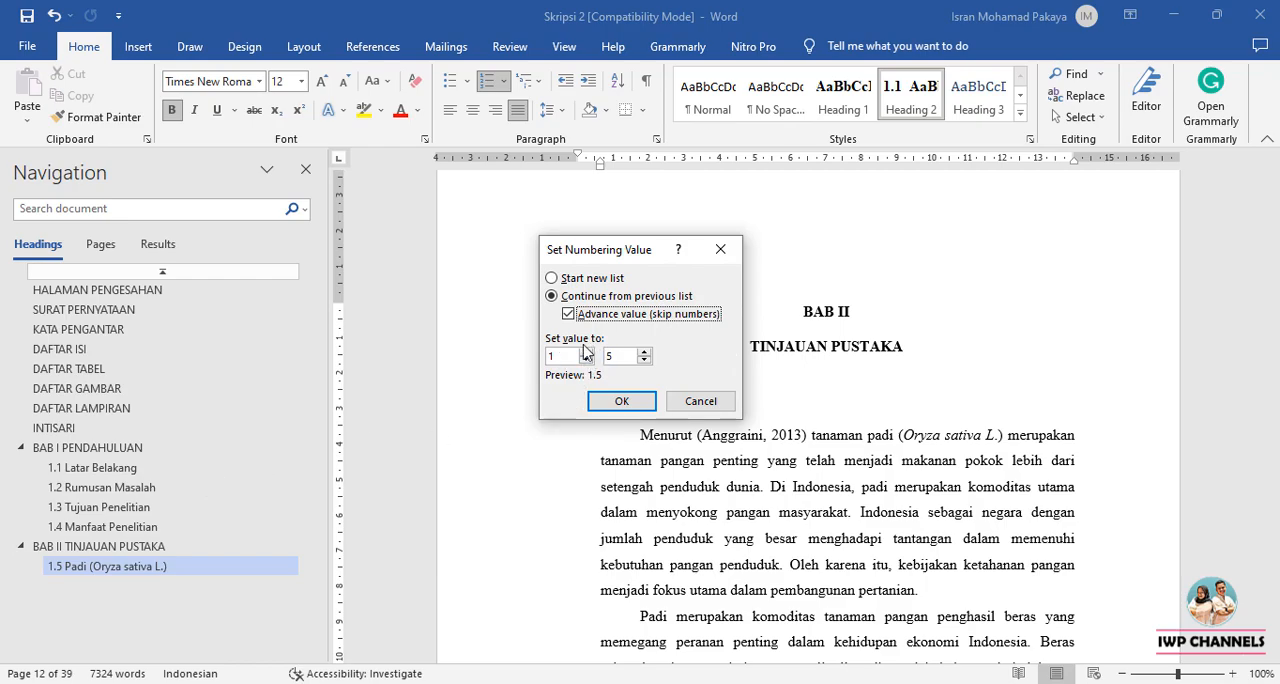
left_click(586, 351)
left_click_drag(617, 356, 609, 357)
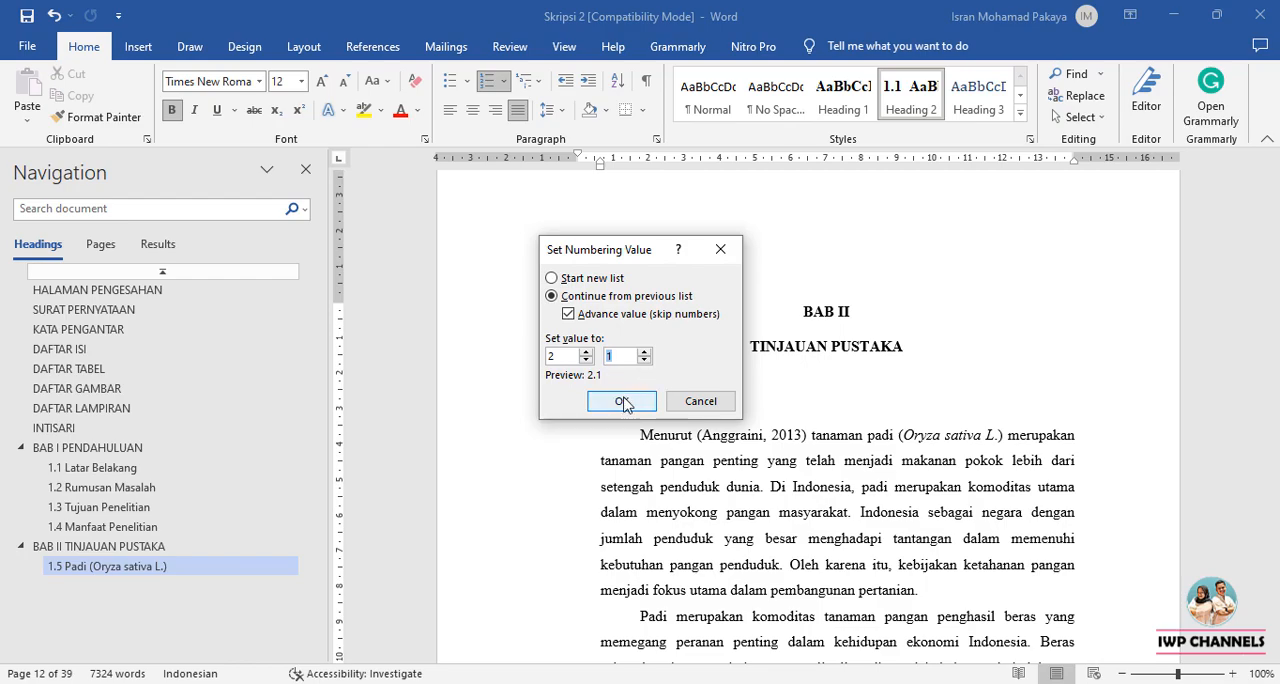
left_click(621, 401)
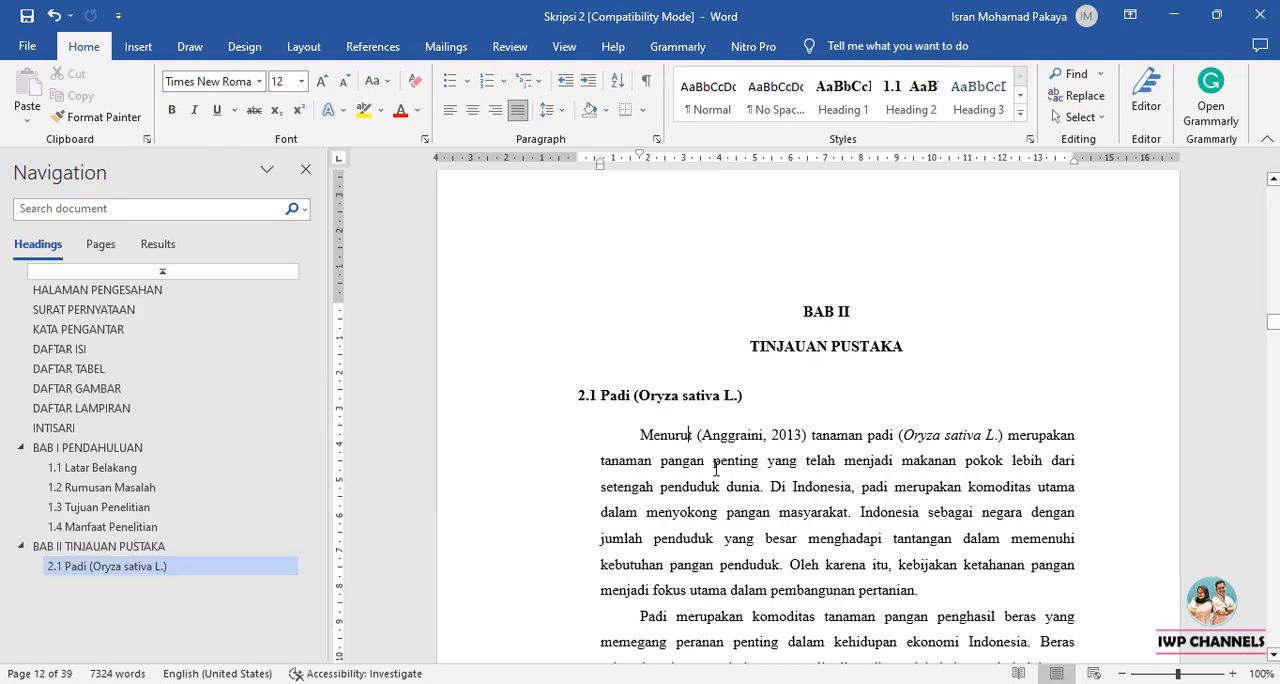
Apply the Heading 2 style to the Petani subheading.
scroll(716, 470, "down", 6)
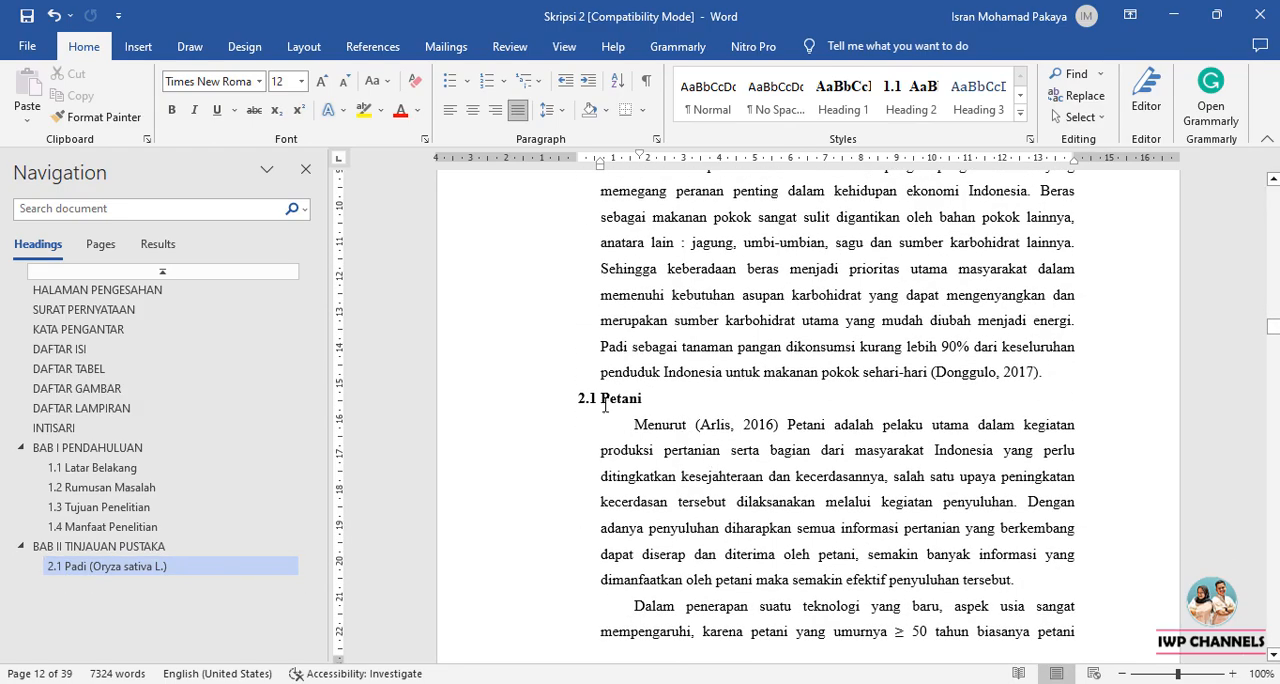
left_click(605, 407)
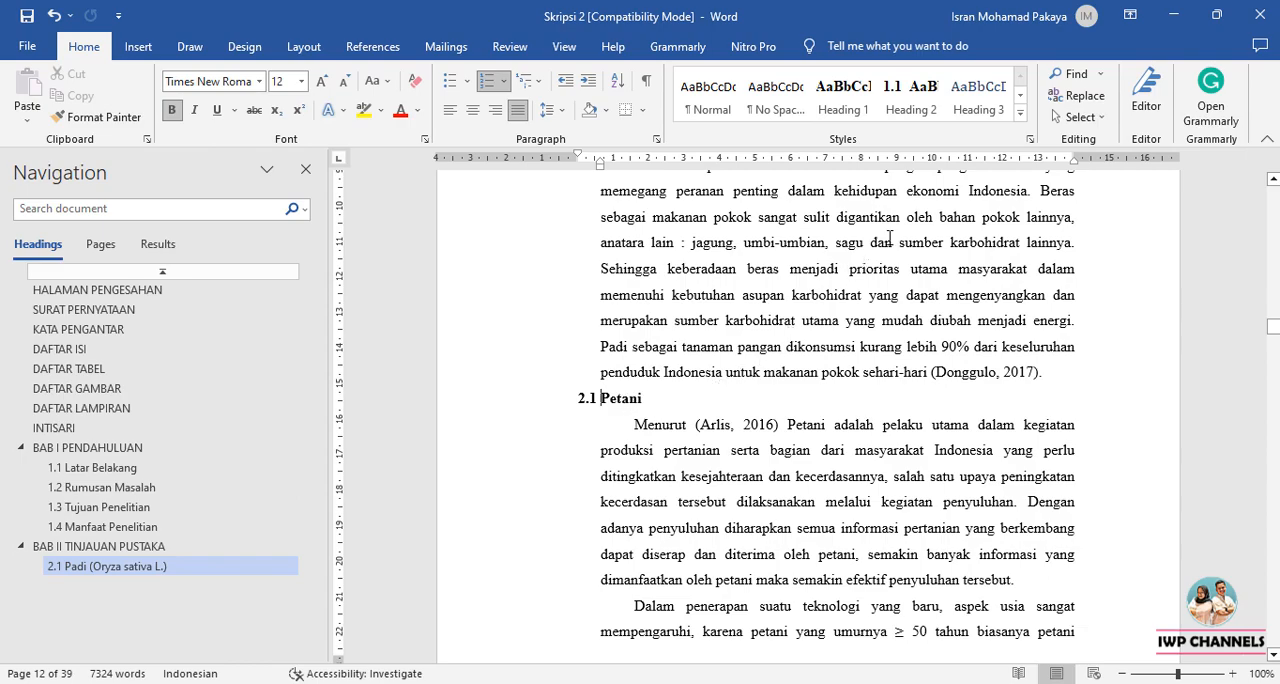
left_click(911, 97)
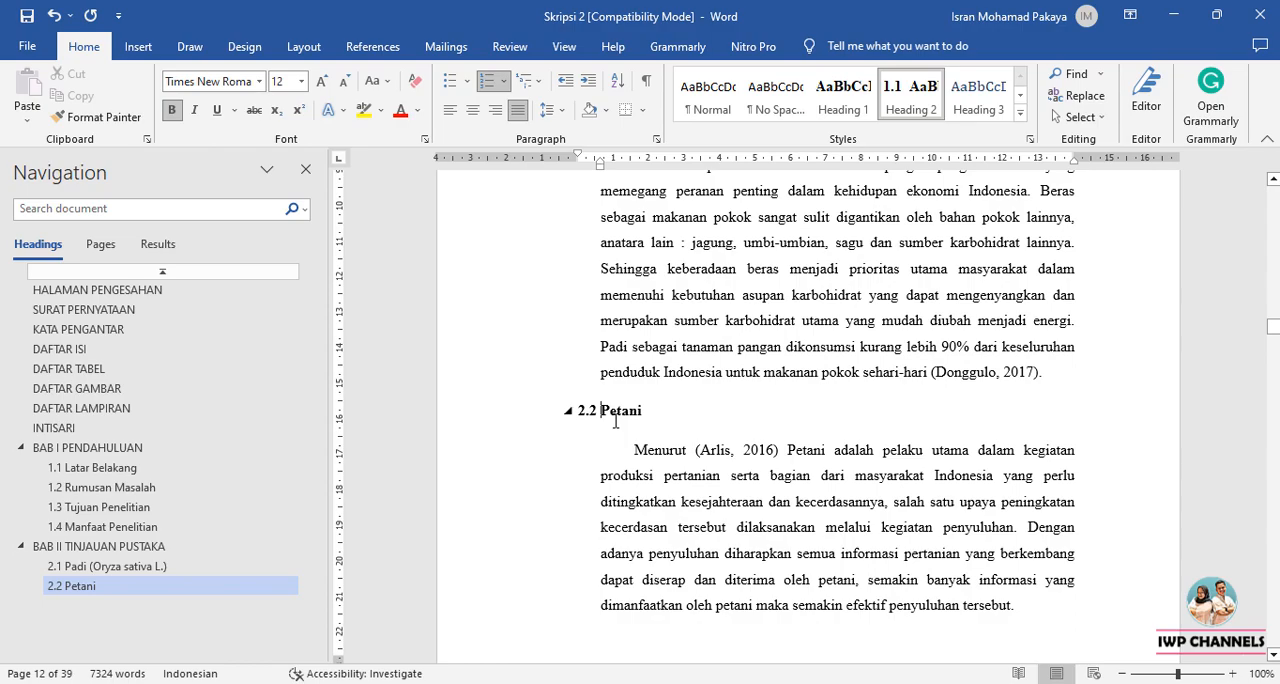
Apply the Heading 2 style to the Konsep Produksi subheading below Tabel 2.1.
scroll(615, 421, "down", 10)
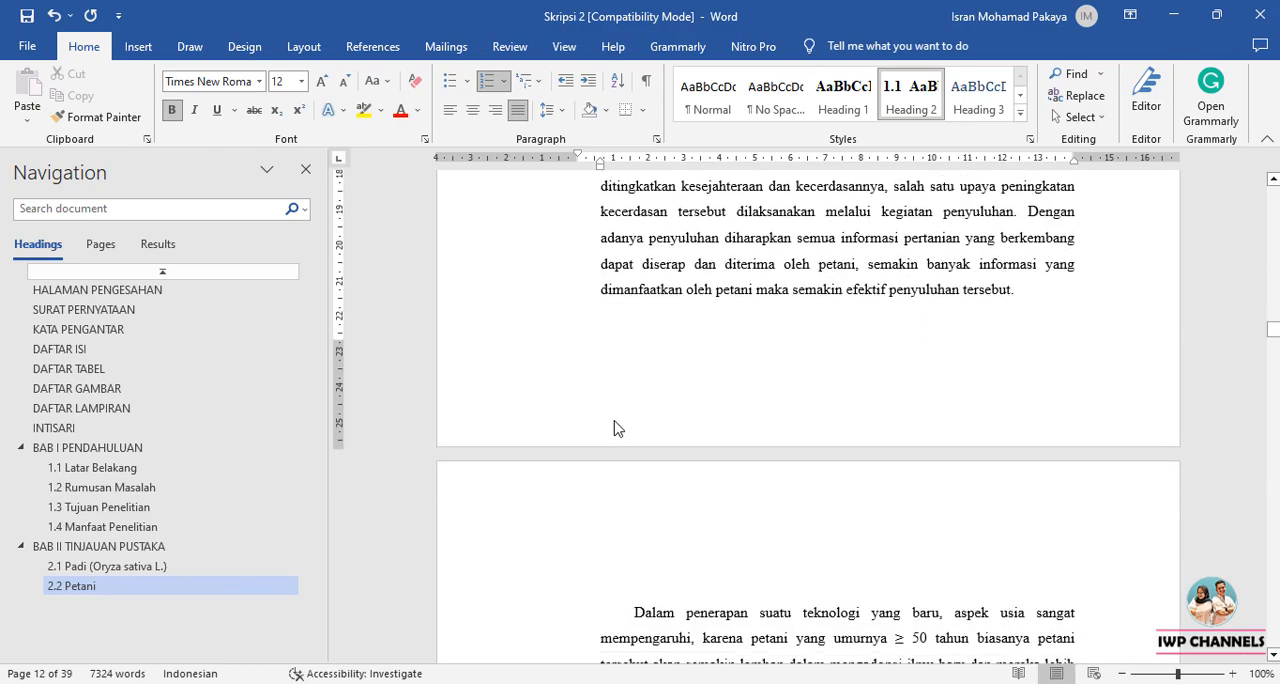
scroll(615, 421, "down", 5)
left_click(613, 405)
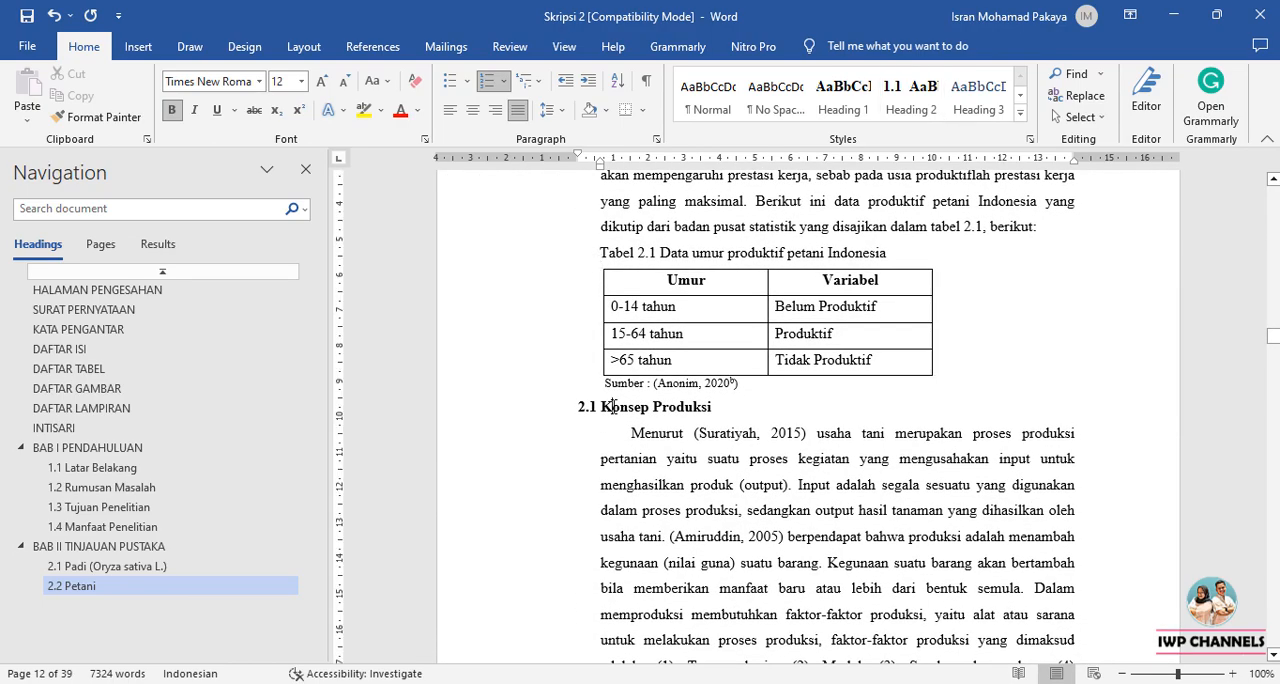
left_click(910, 105)
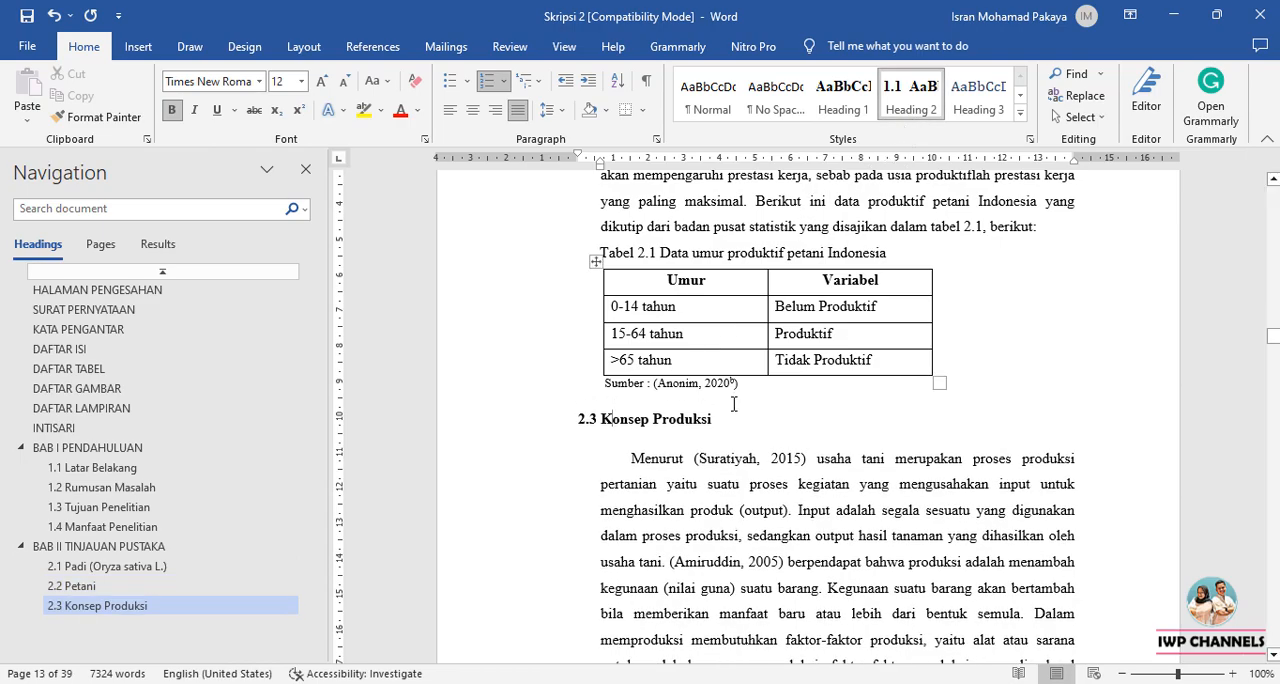
Apply the Heading 2 style to the Penggunaan Alat dan Mesin Pertanian subheading.
scroll(680, 421, "down", 20)
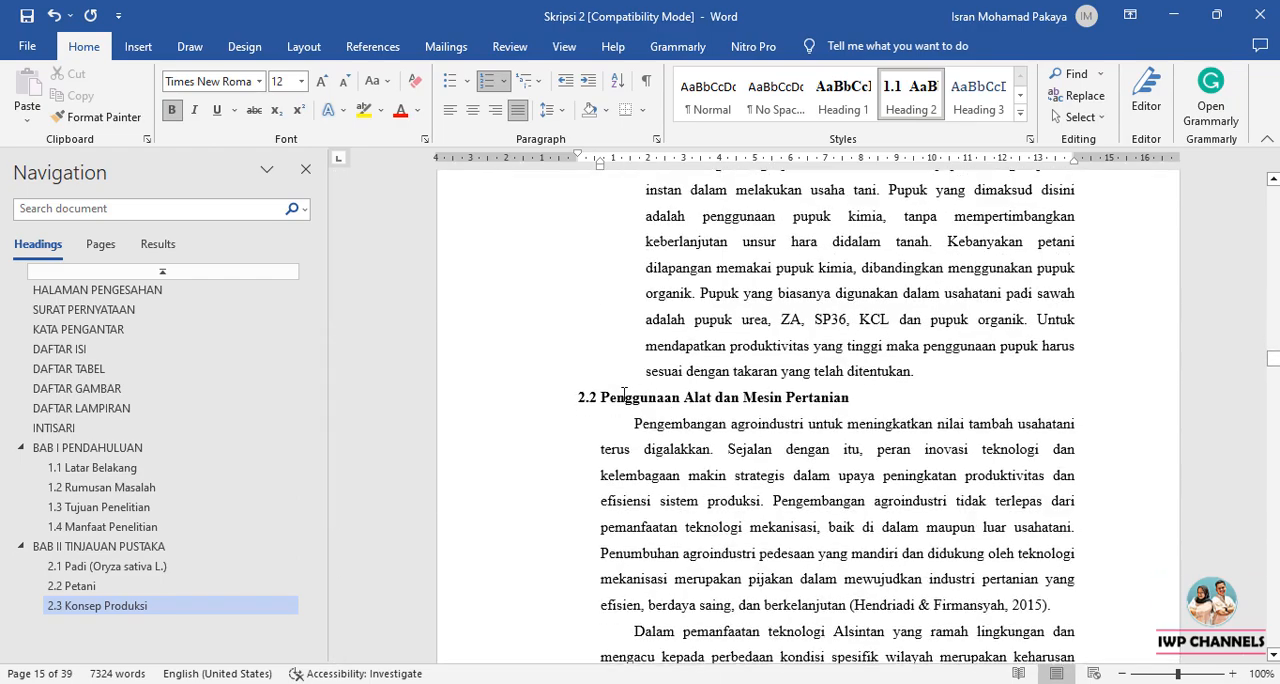
left_click(624, 399)
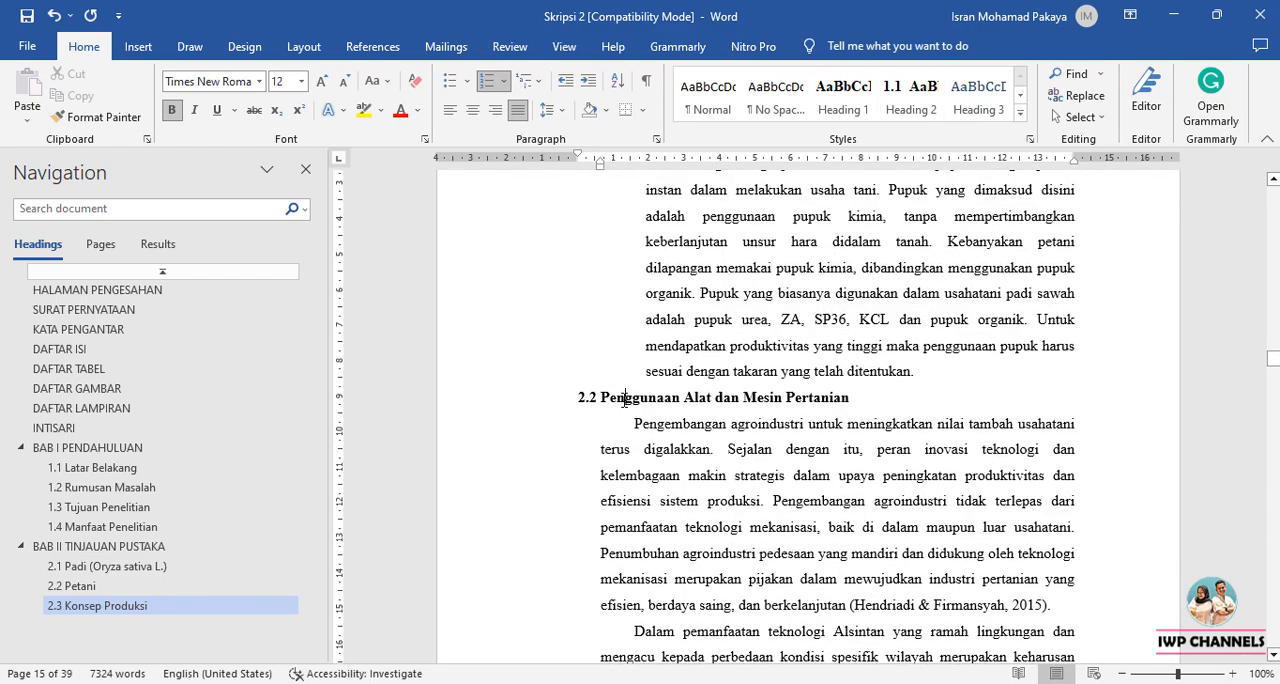
left_click(910, 95)
Apply the Heading 2 style to the Sistem Informasi Kalender Tanam Terpadu subheading.
scroll(739, 468, "down", 20)
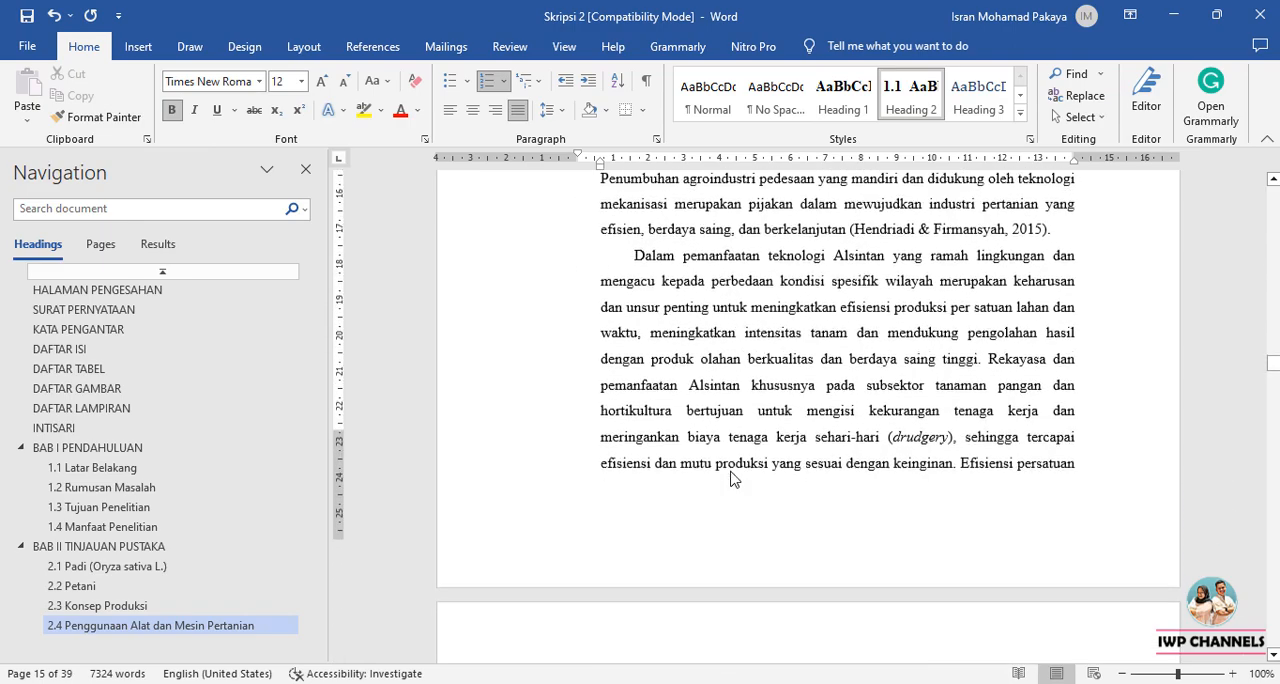
scroll(682, 372, "down", 1)
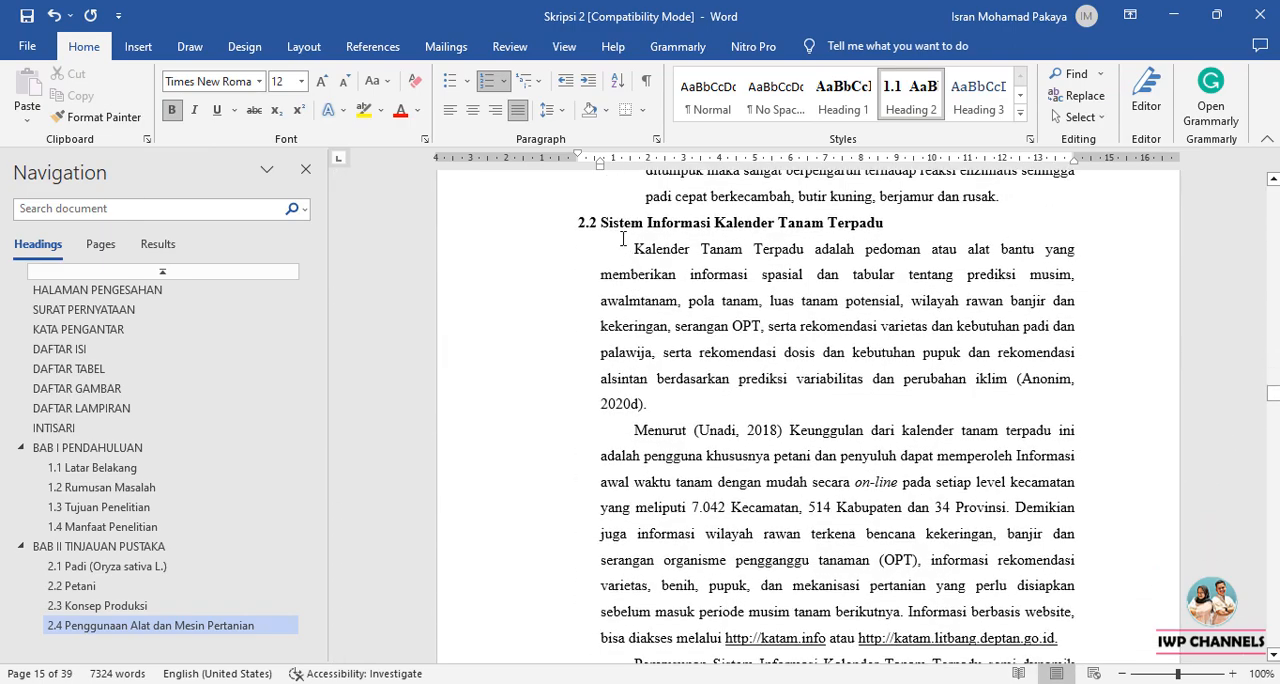
left_click(622, 227)
left_click(910, 95)
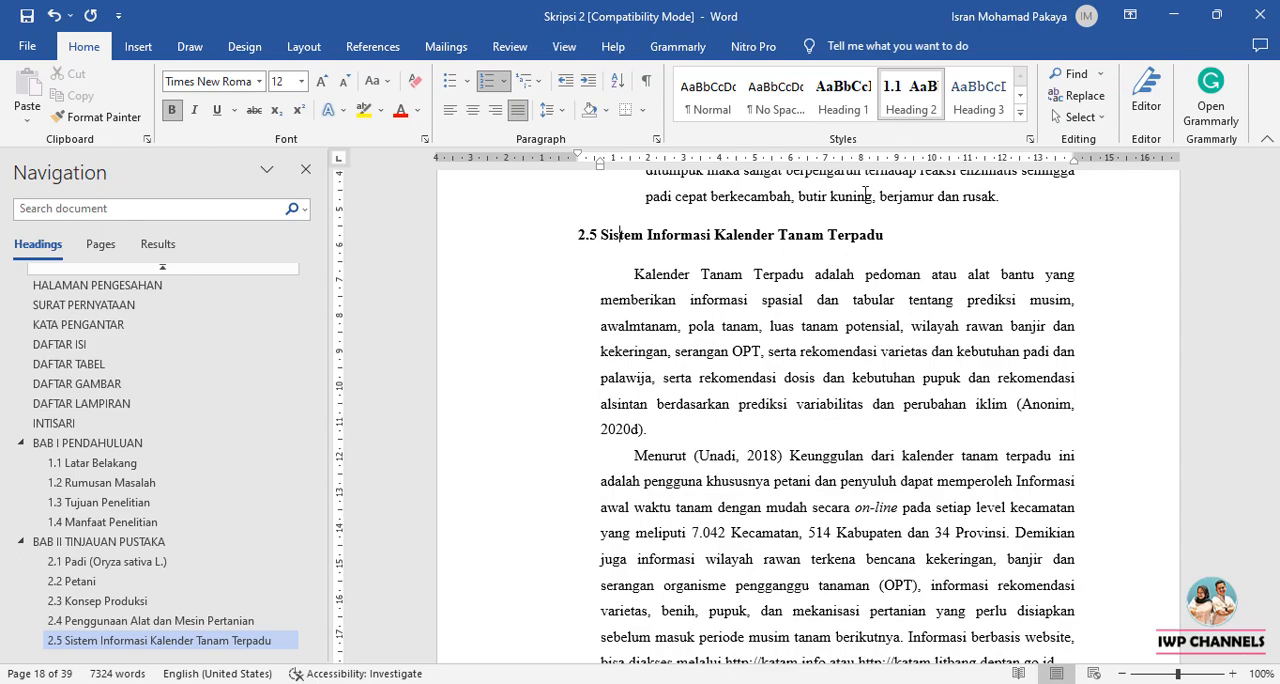
Apply the Heading 2 style to the Penelitian Terkait subheading above Tabel 2.2.
scroll(655, 541, "down", 20)
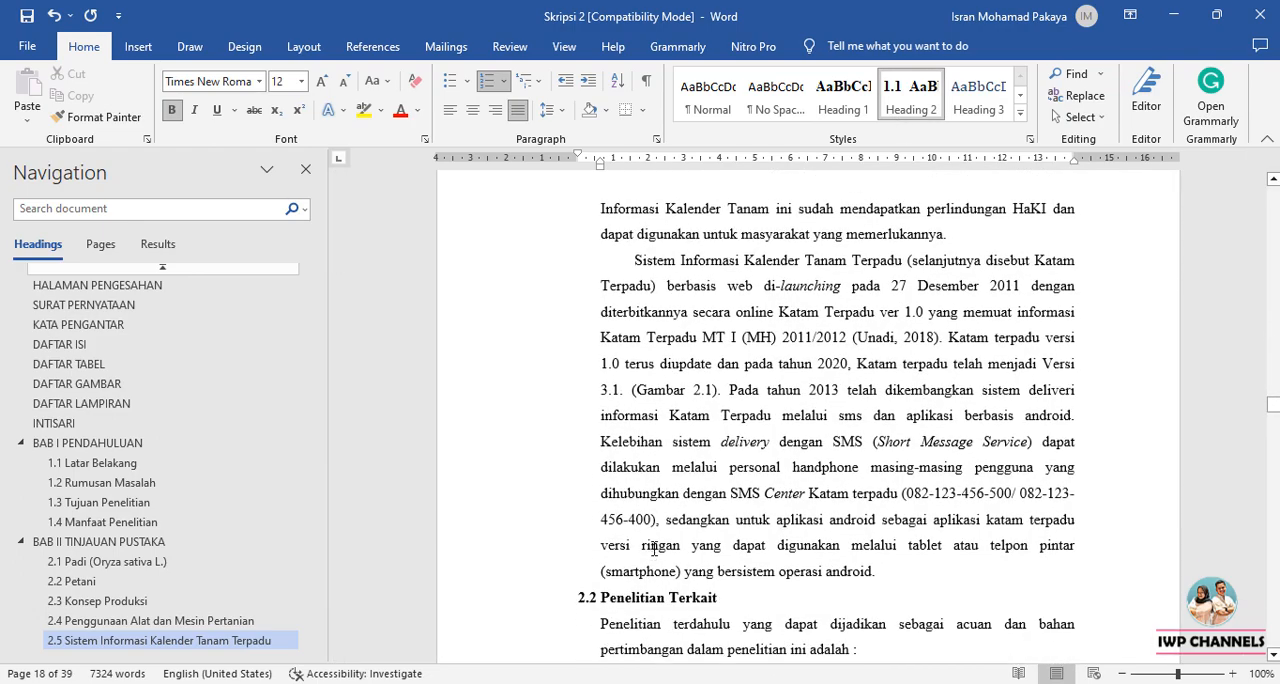
left_click(650, 280)
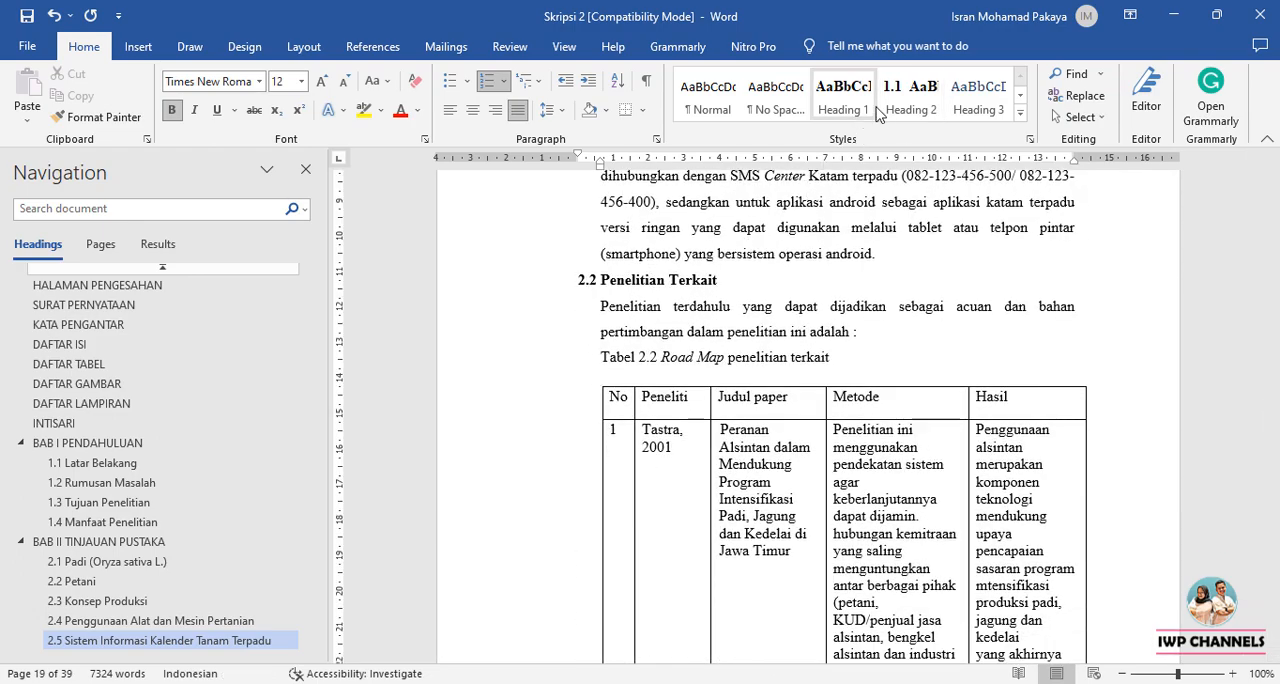
left_click(910, 95)
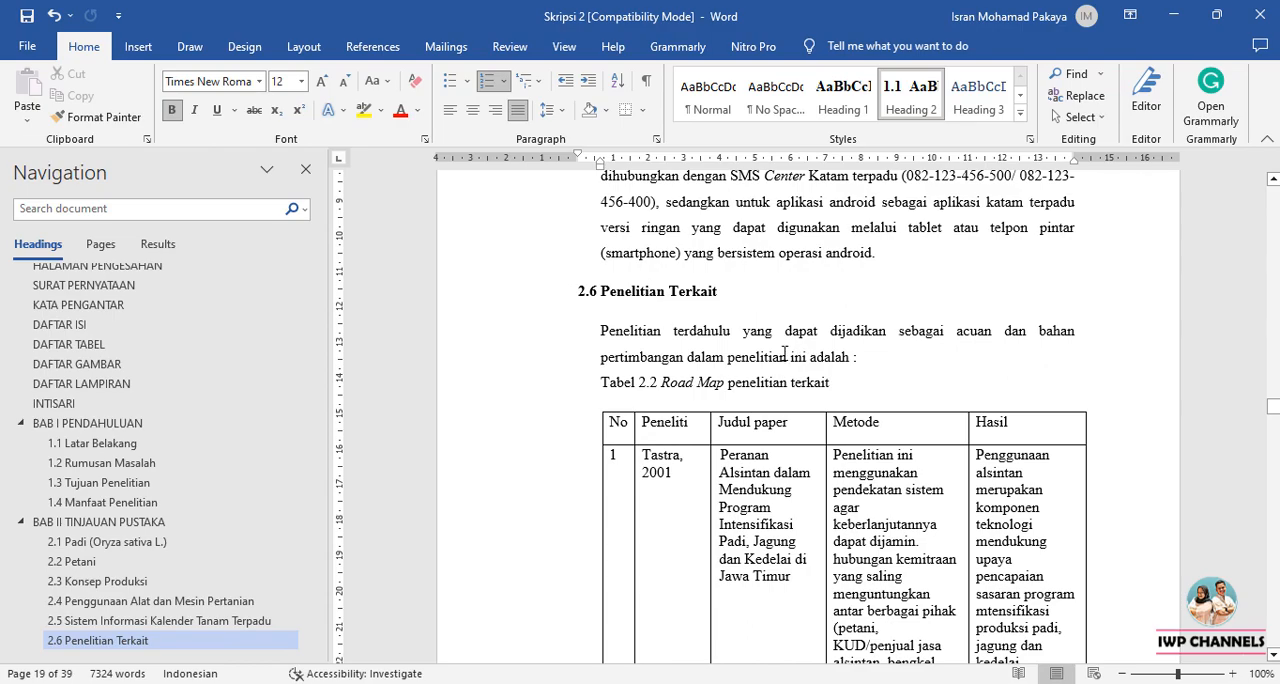
Insert a page break before the BAB III chapter title so the chapter starts on a new page.
scroll(780, 360, "down", 12)
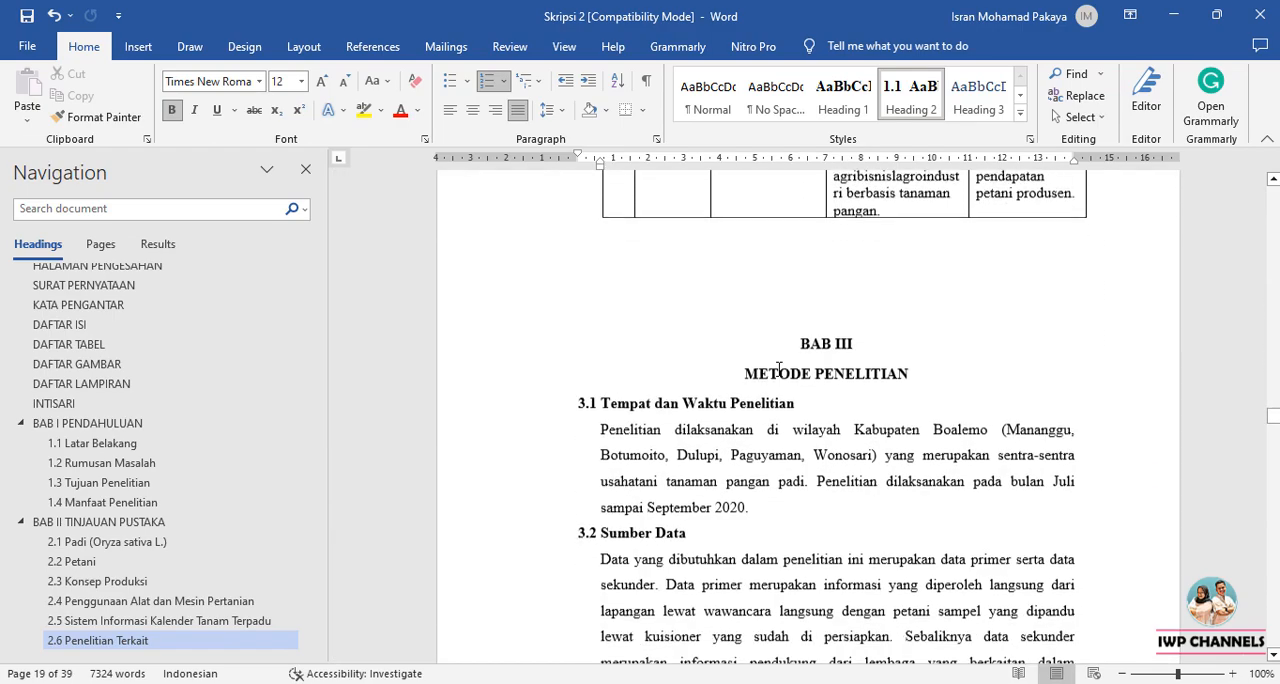
left_click(786, 341)
key("alt+p")
key("b")
key("p")
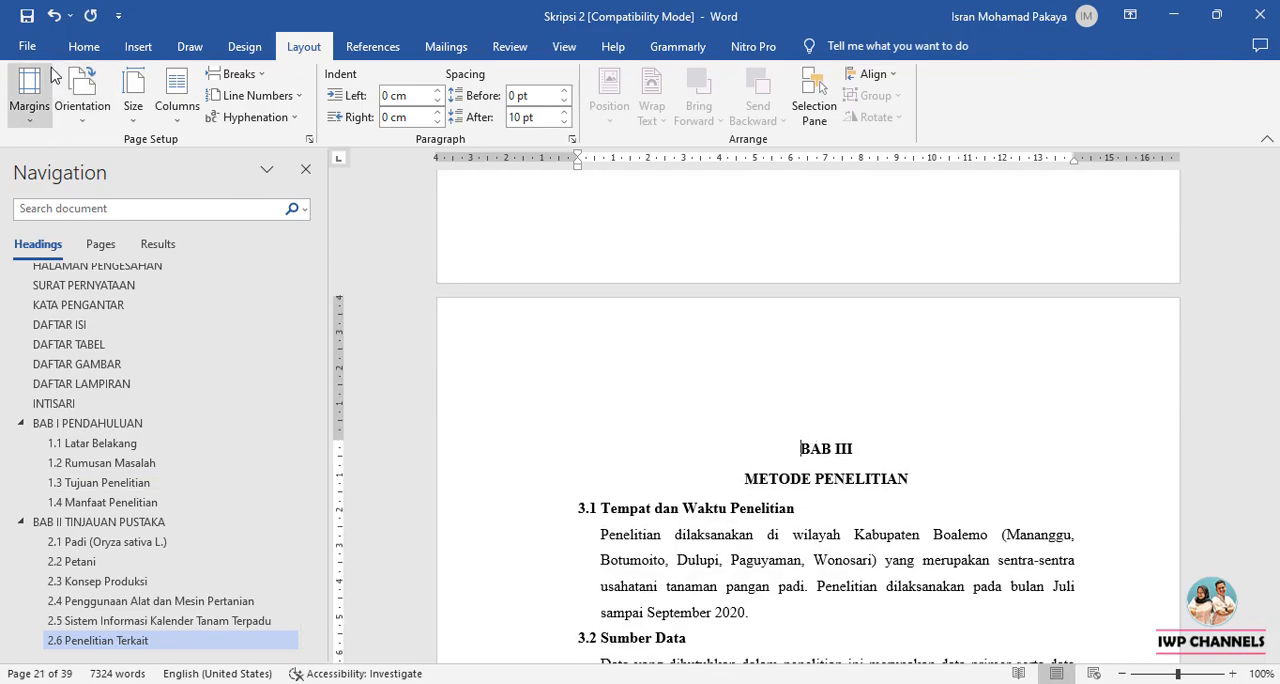
Apply the Heading 1 style to BAB III and merge METODE PENELITIAN into that heading, separated by a manual line break.
left_click(84, 46)
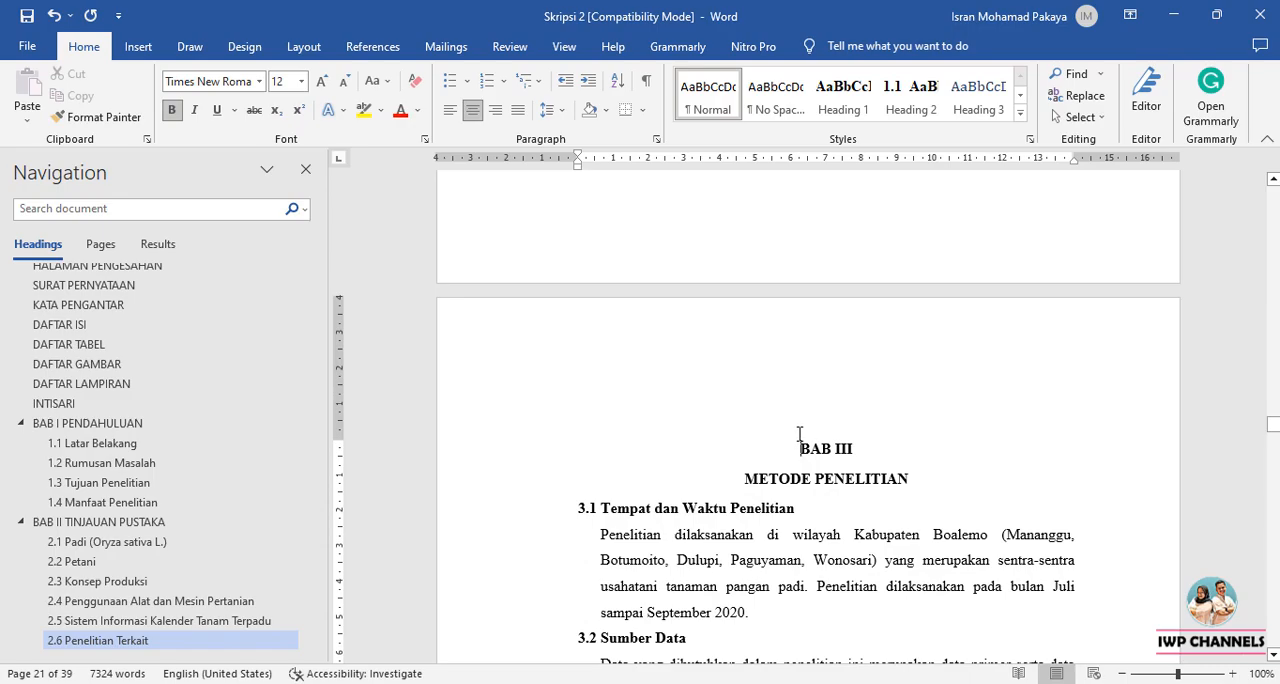
left_click(828, 96)
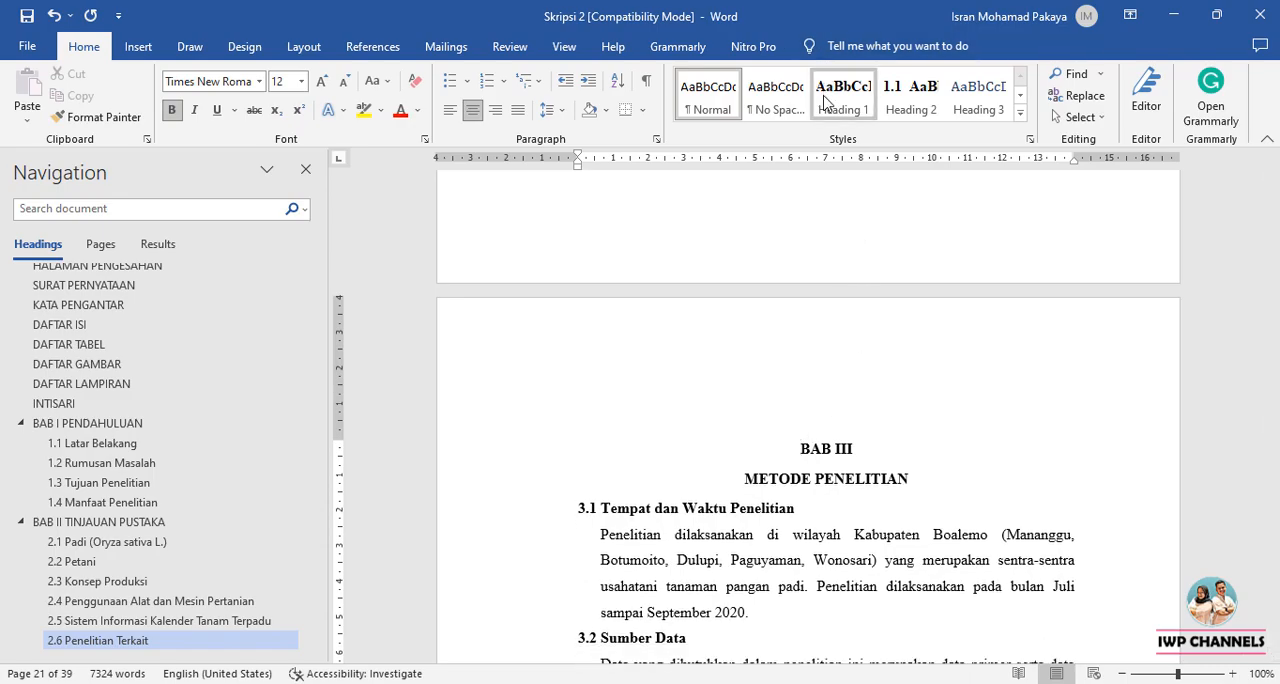
left_click(748, 496)
key("BackSpace")
key("BackSpace")
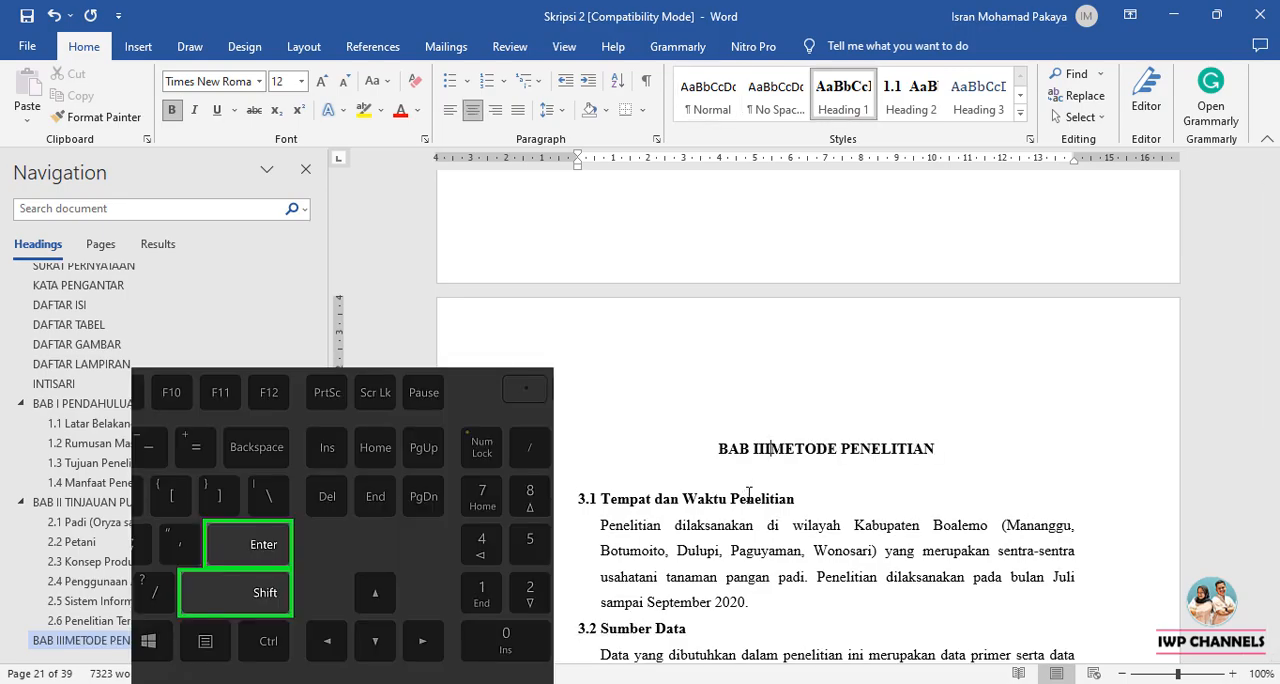
key("shift+Return")
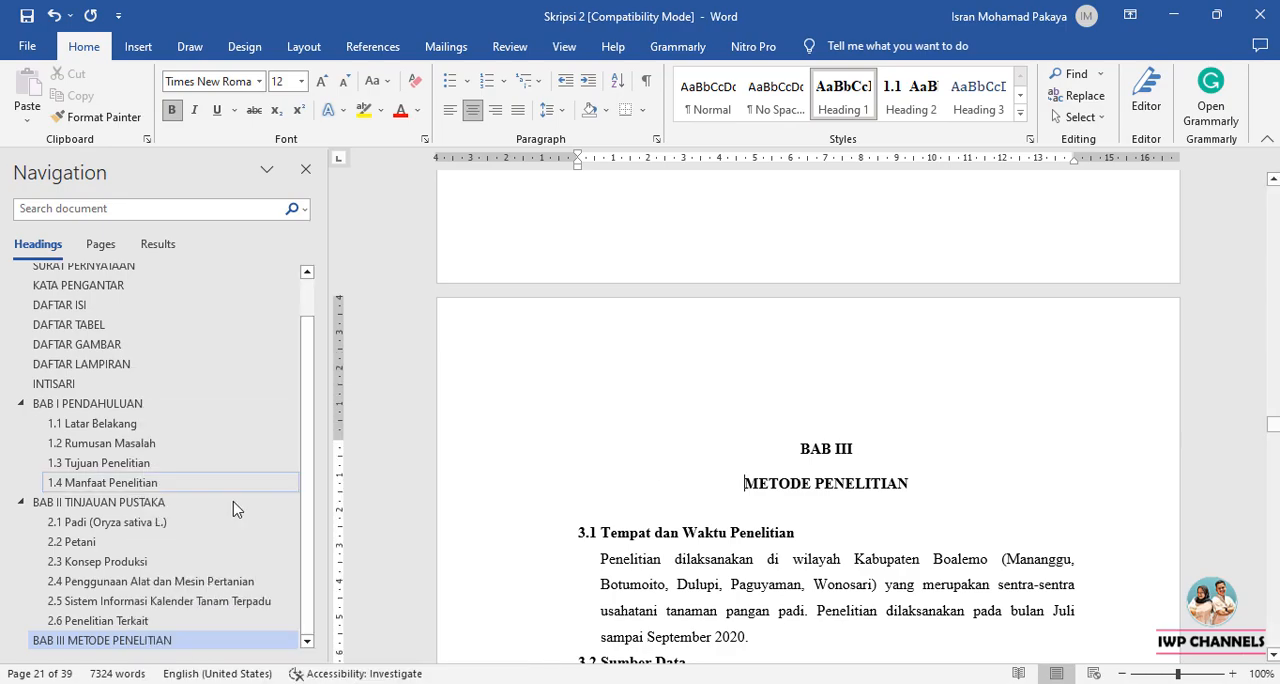
Apply the Heading 2 style to the Tempat dan Waktu Penelitian subheading under BAB III.
left_click(602, 527)
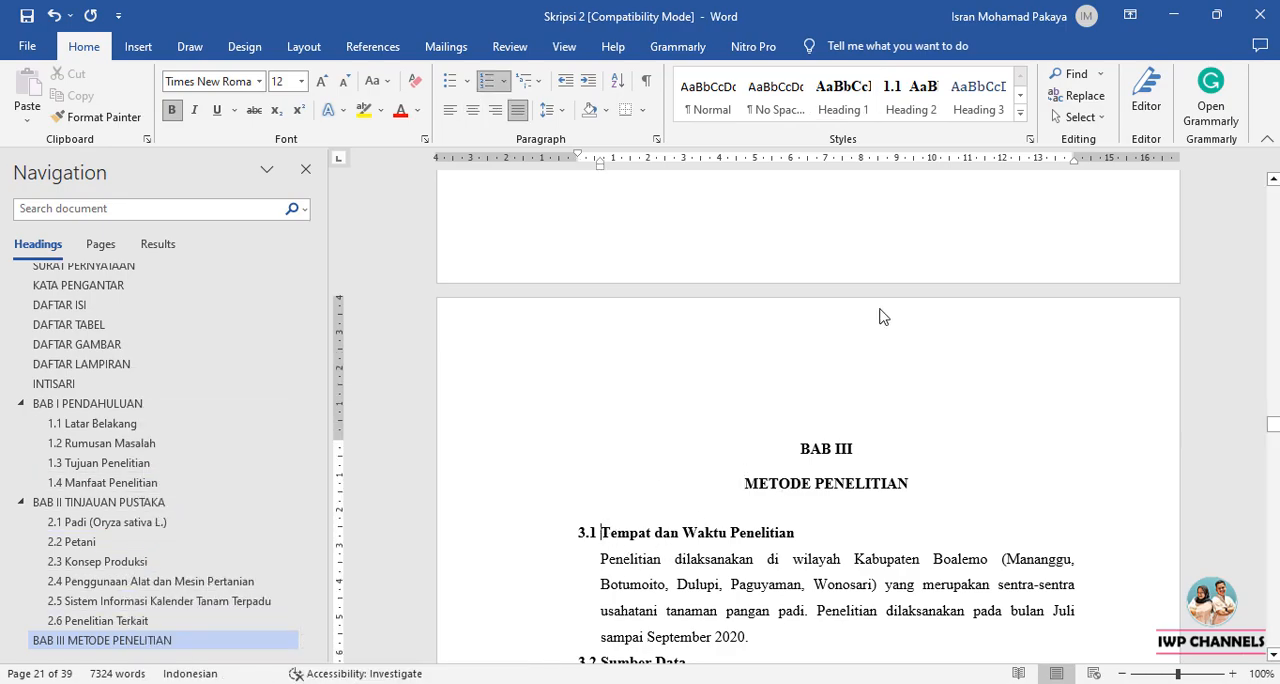
left_click(912, 100)
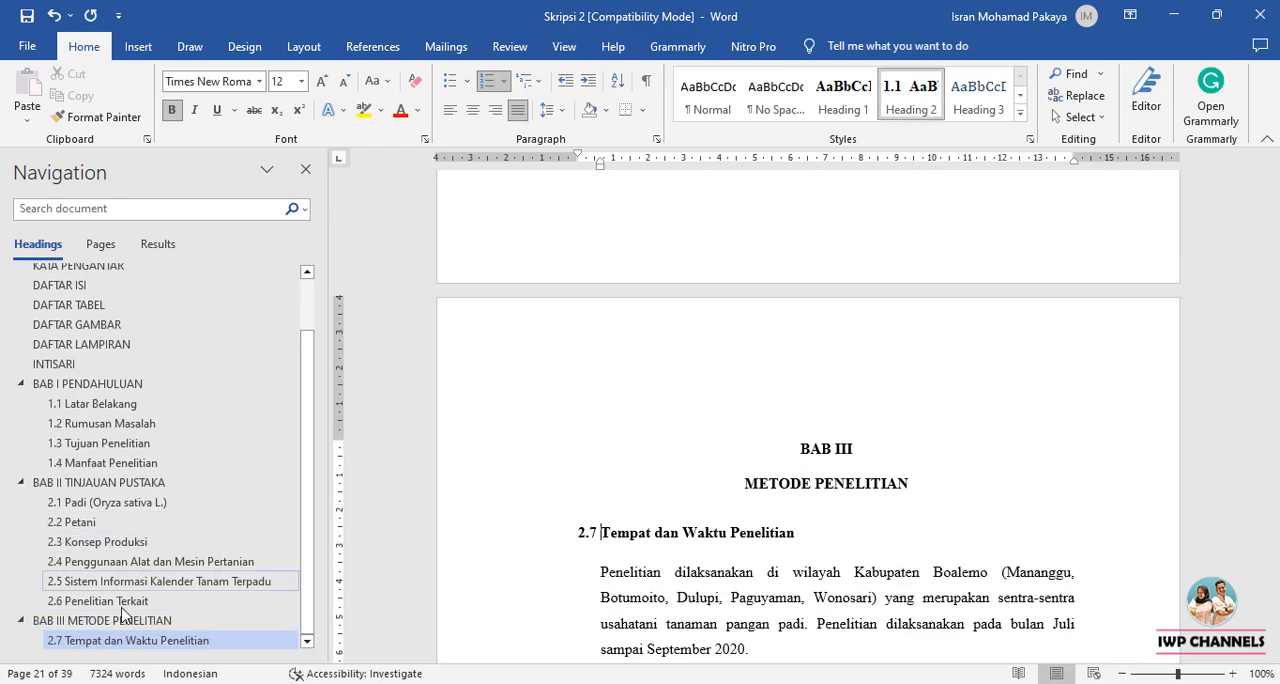
Set the Tempat dan Waktu Penelitian heading's number to 3.1, continuing from the previous list with advanced values.
left_click(582, 532)
right_click(582, 532)
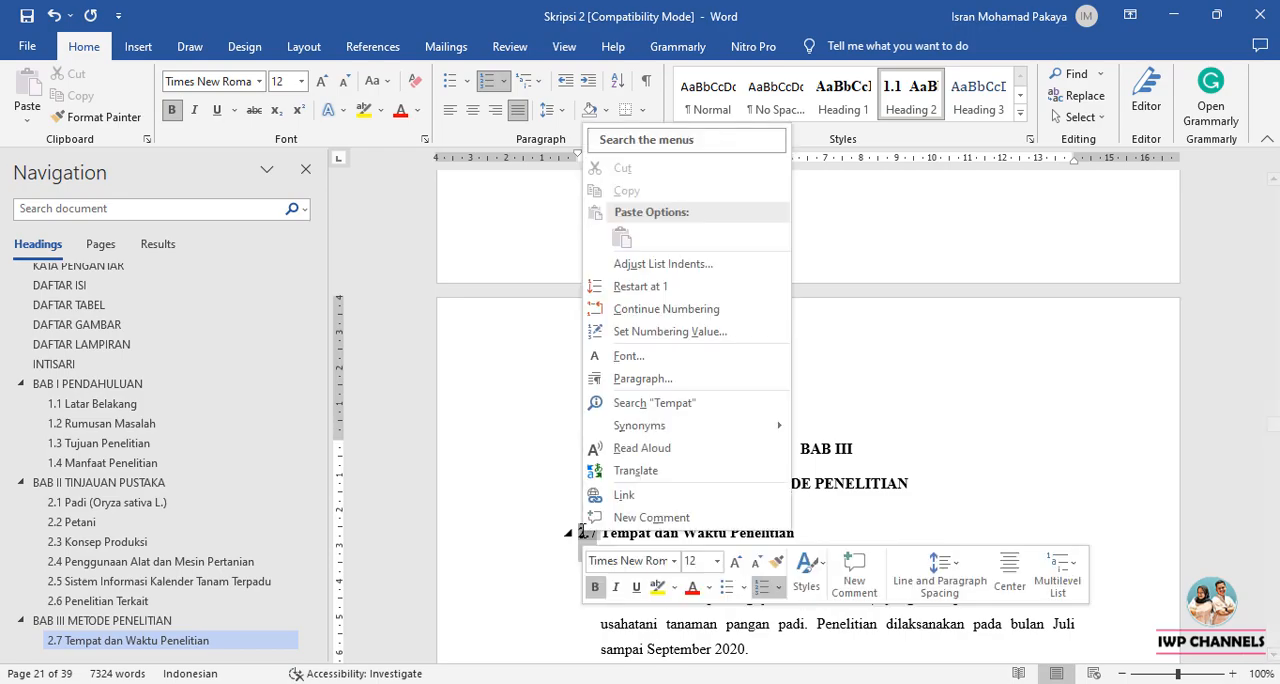
left_click(726, 342)
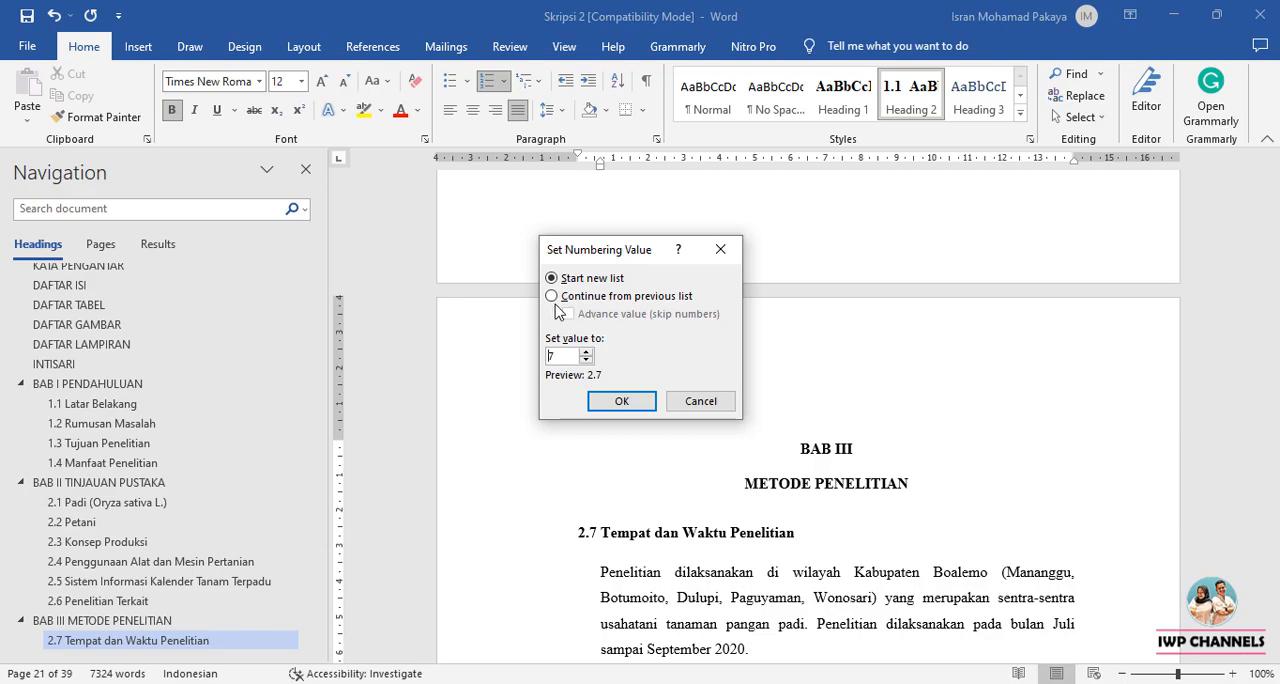
left_click(553, 297)
left_click(569, 315)
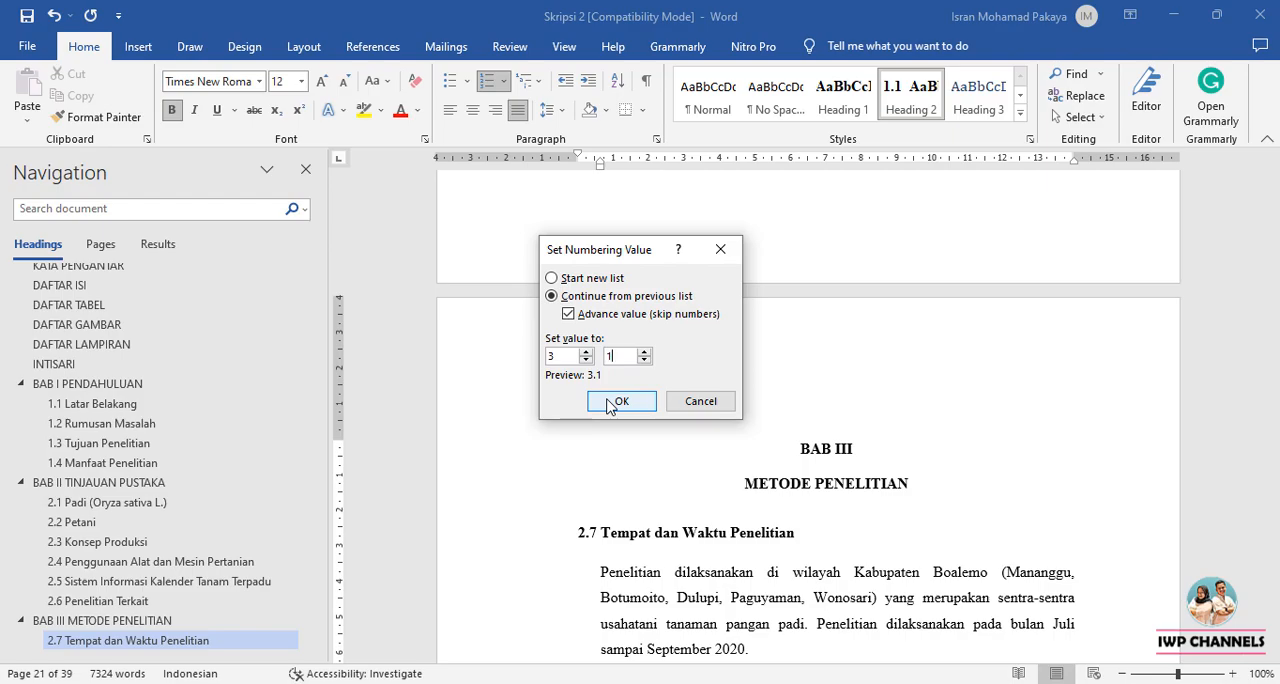
left_click(617, 401)
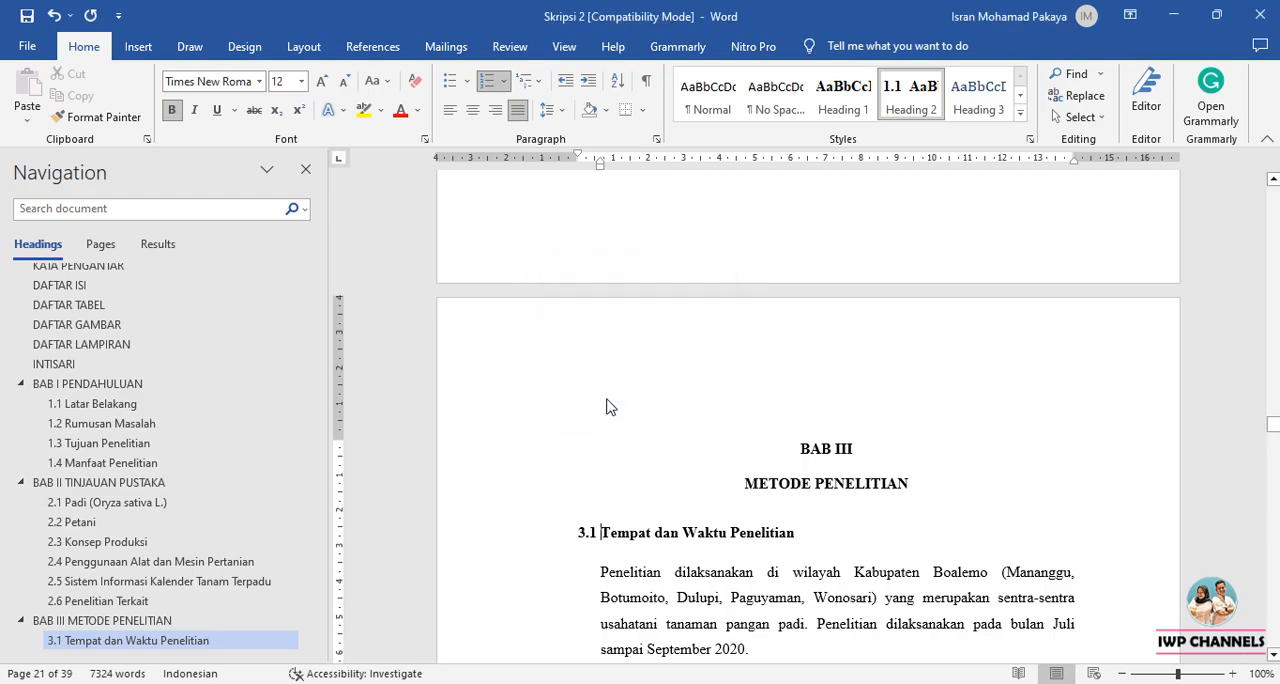
Apply the Heading 2 style to the Sumber Data and Metode Penarikan Sampel subheadings in BAB III.
scroll(610, 405, "down", 5)
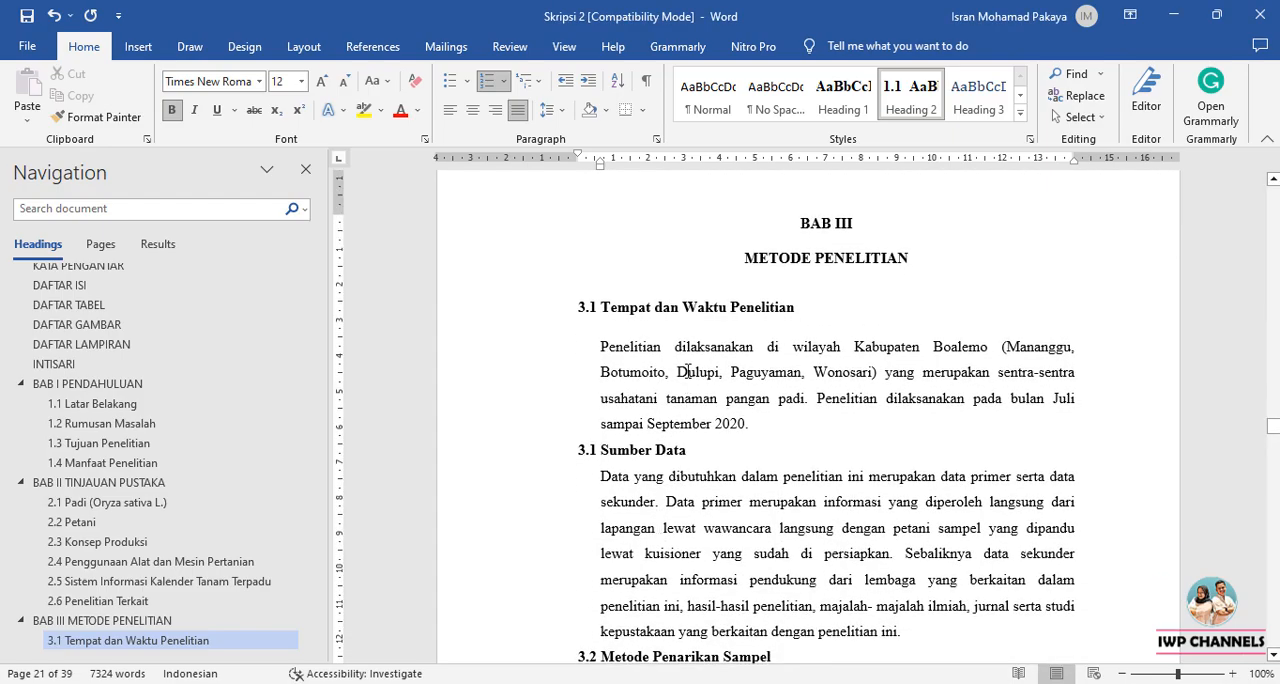
left_click(606, 451)
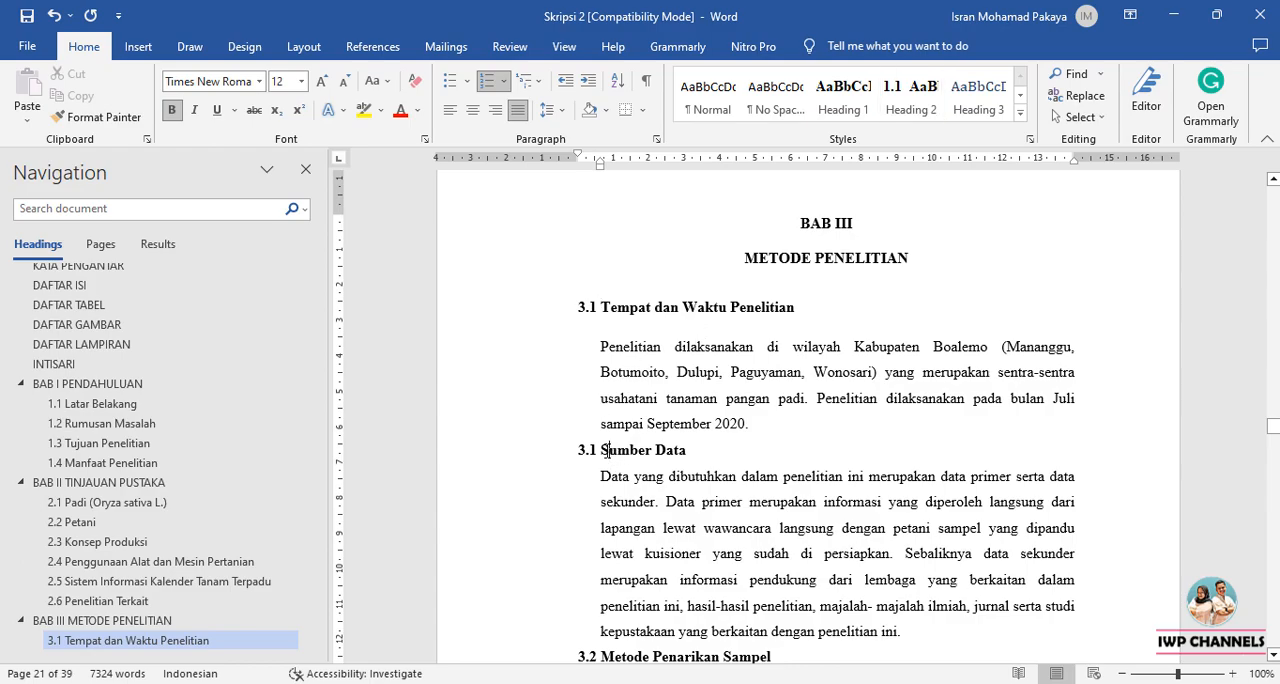
left_click(910, 97)
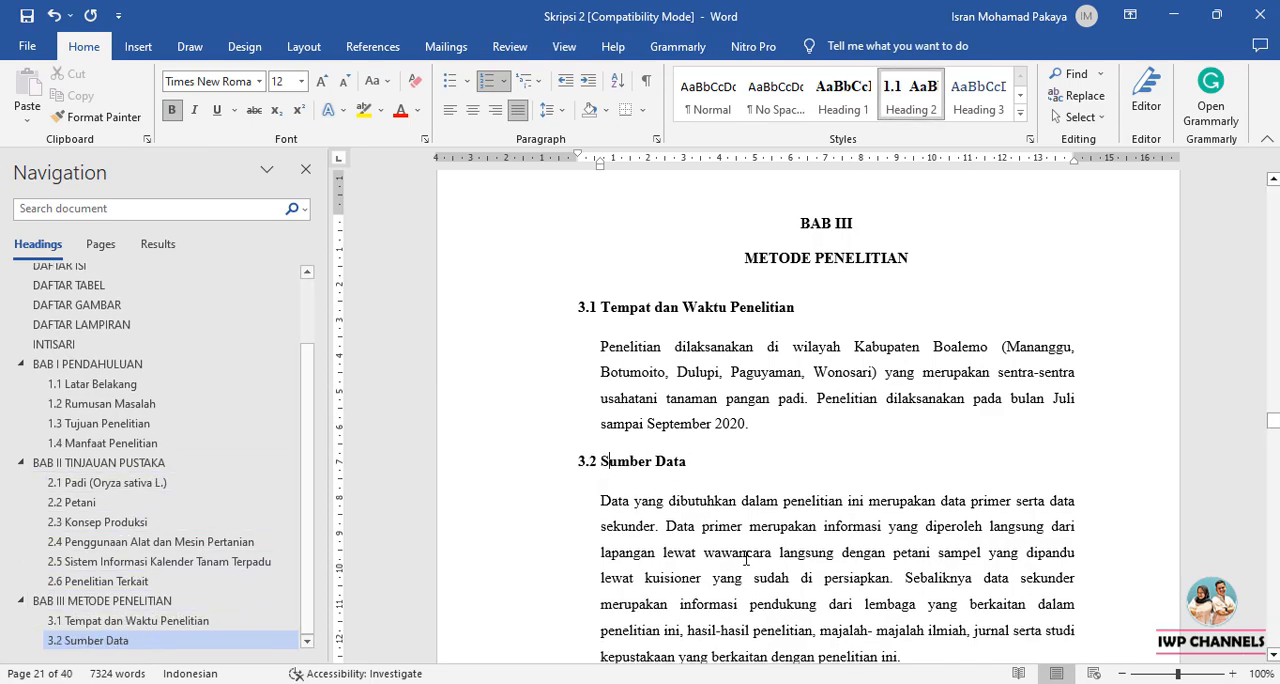
scroll(720, 481, "down", 4)
left_click(720, 460)
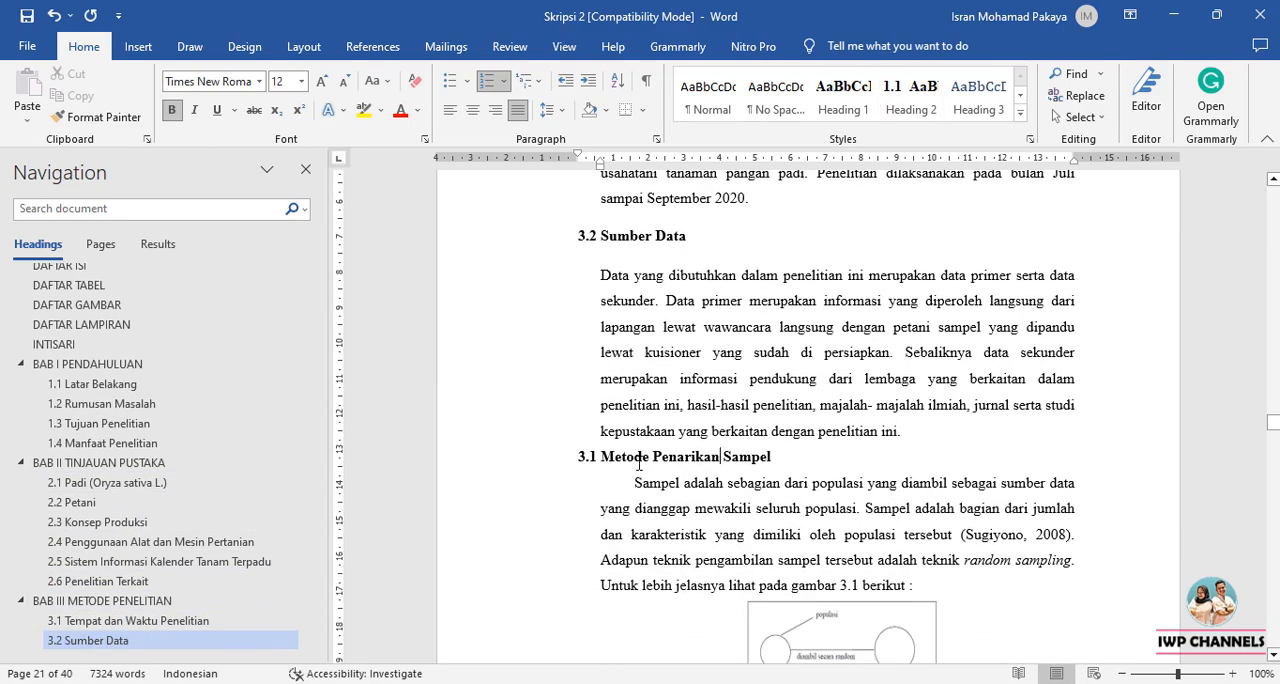
left_click(910, 97)
Apply the Heading 2 style to the Rancangan Penelitian and Langkah-langkah Rancangan Penelitian subheadings.
scroll(745, 327, "down", 4)
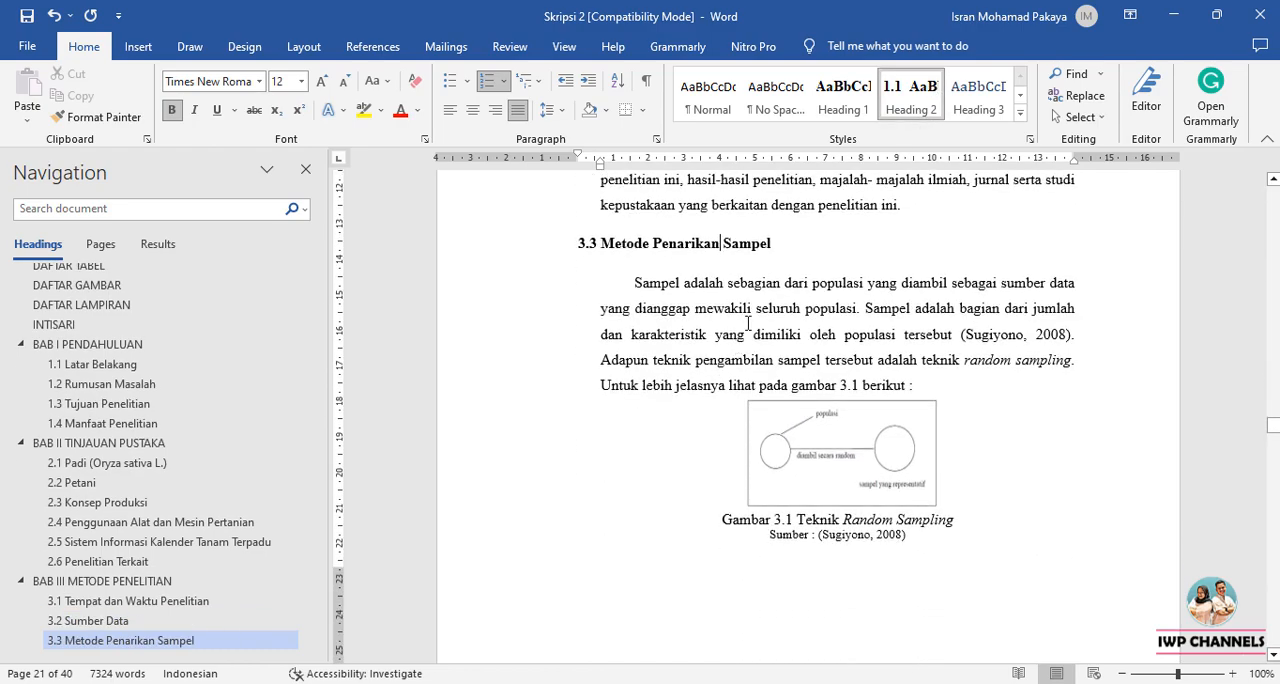
scroll(747, 237, "down", 13)
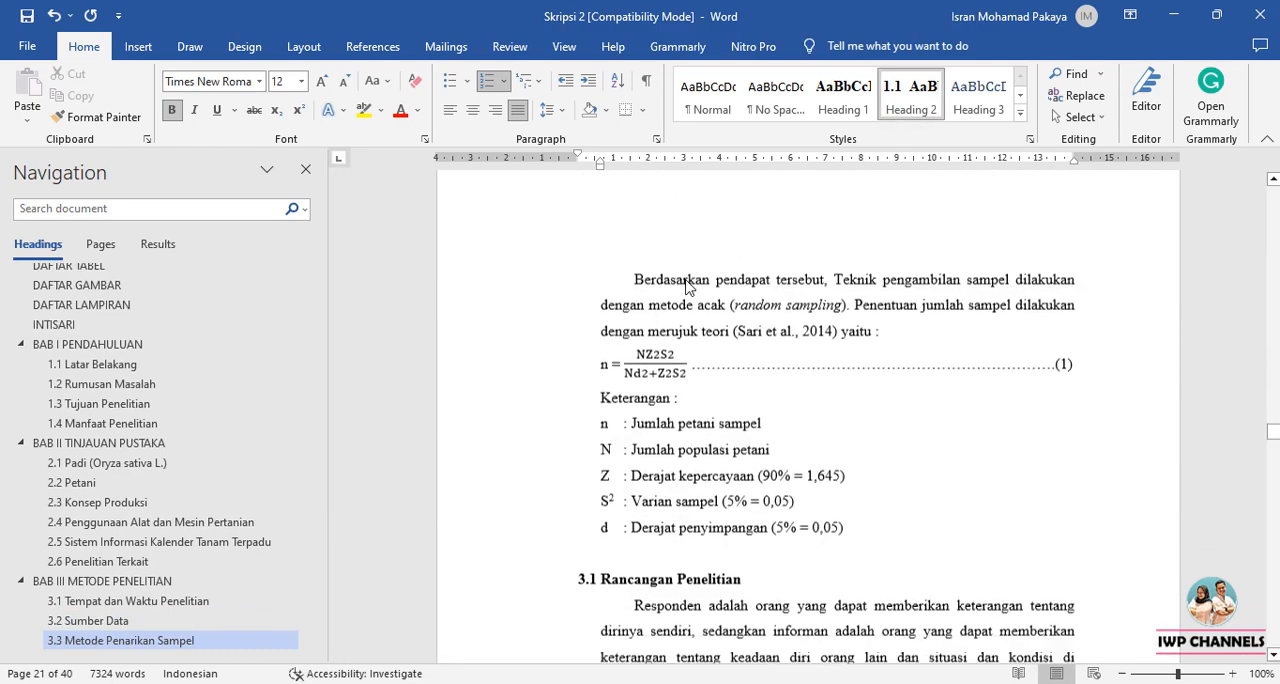
scroll(683, 281, "down", 2)
left_click(630, 330)
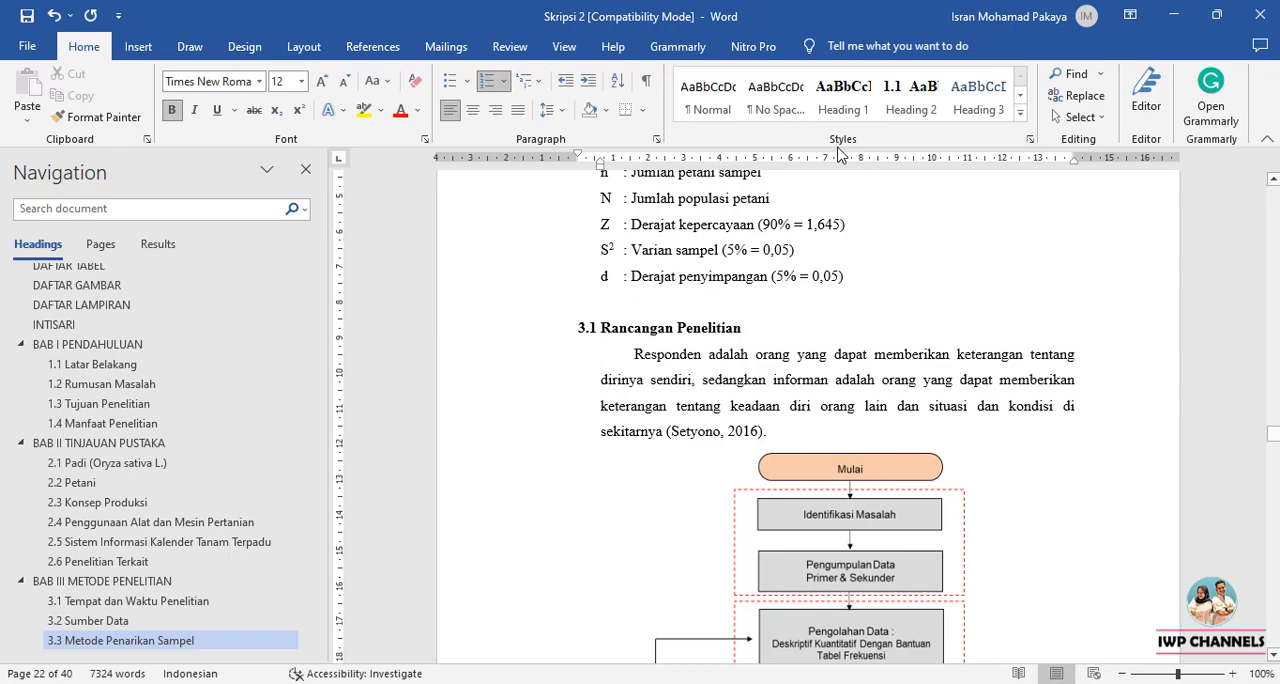
left_click(917, 106)
scroll(862, 243, "down", 11)
left_click(657, 470)
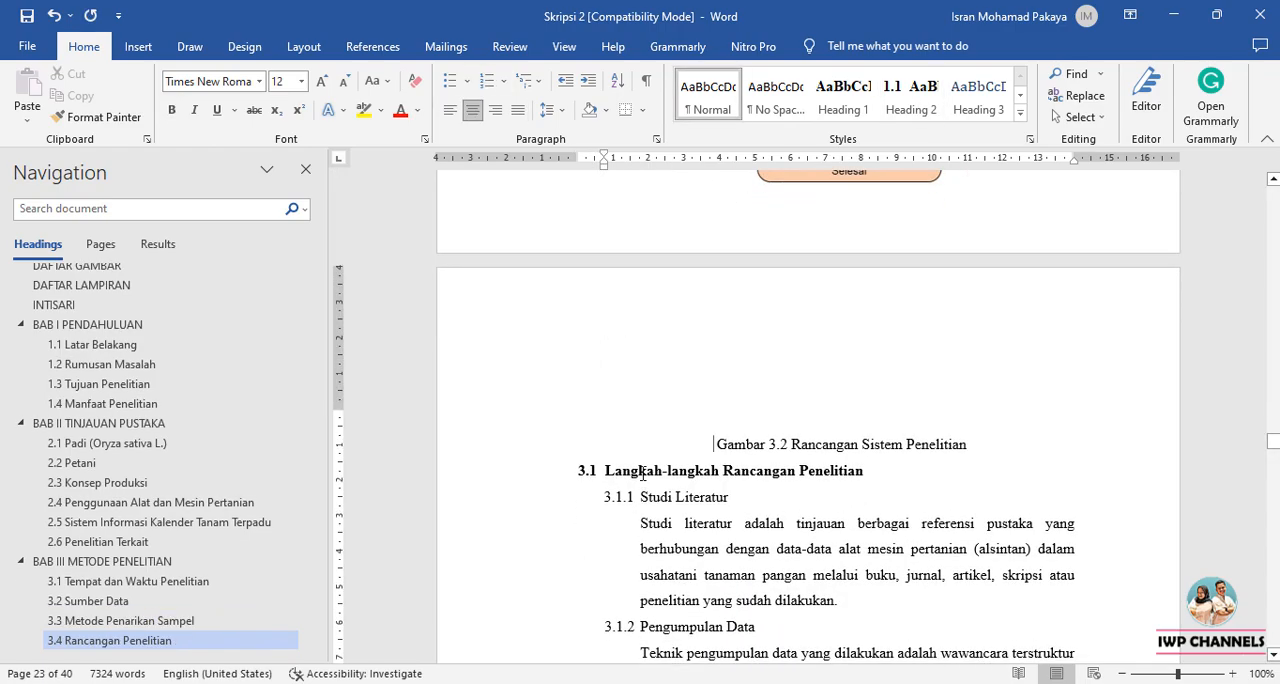
left_click(642, 471)
left_click(913, 100)
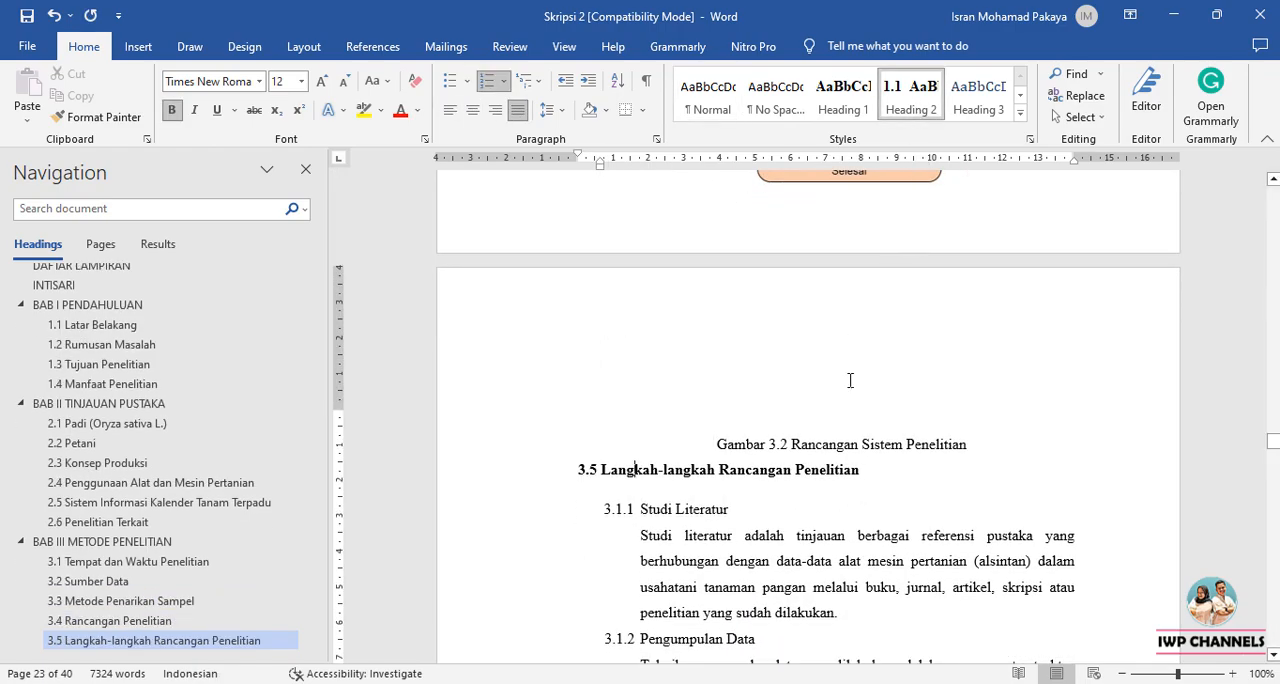
Insert a break before the BAB IV chapter title so the chapter starts on a new page.
scroll(856, 369, "down", 20)
scroll(755, 437, "down", 7)
scroll(755, 437, "down", 4)
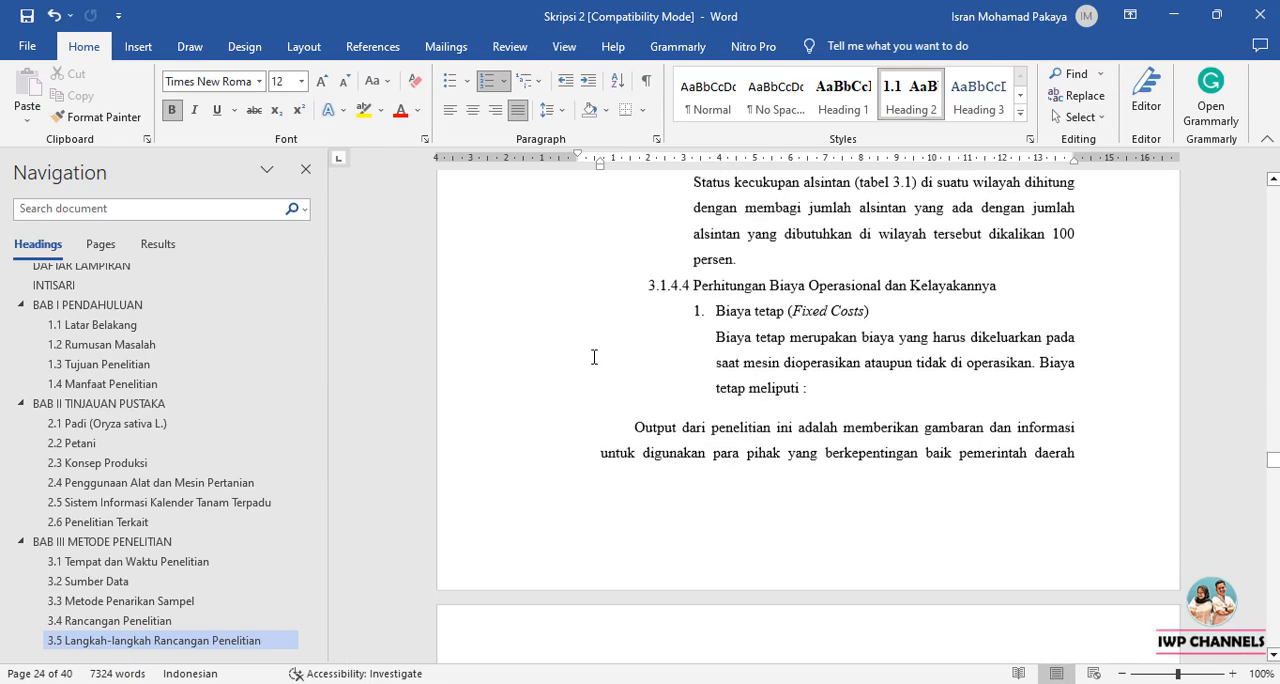
scroll(671, 477, "up", 3)
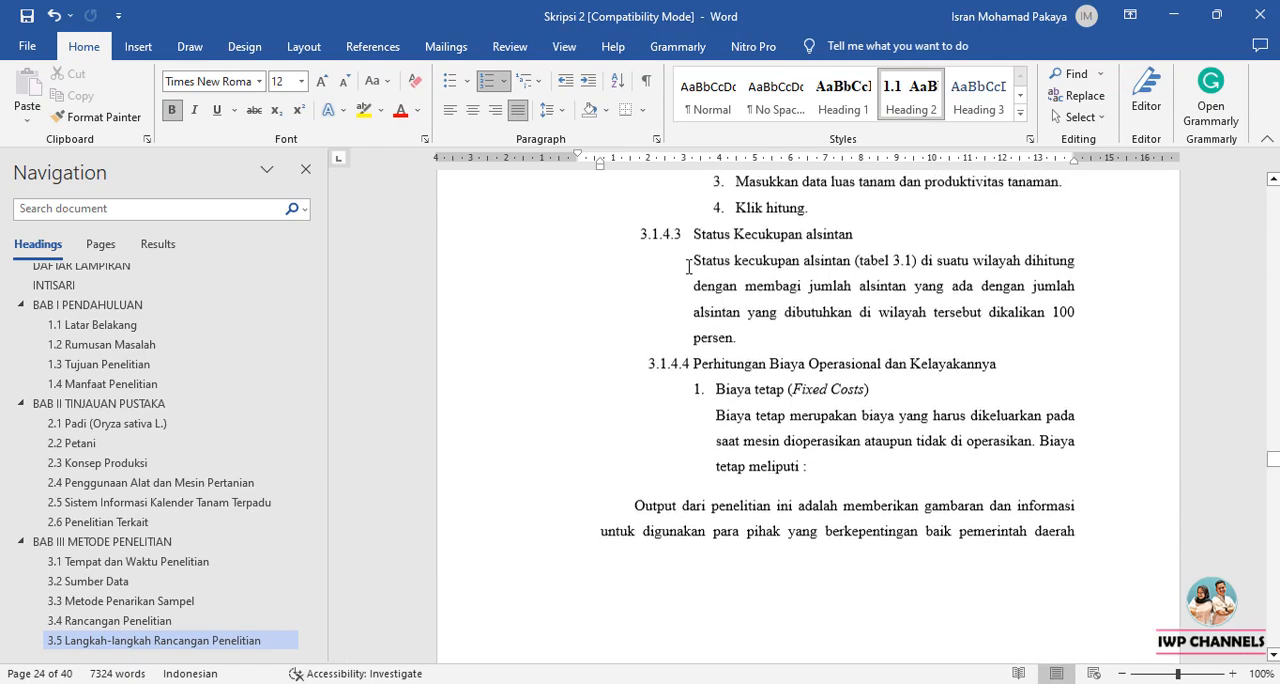
scroll(741, 255, "down", 10)
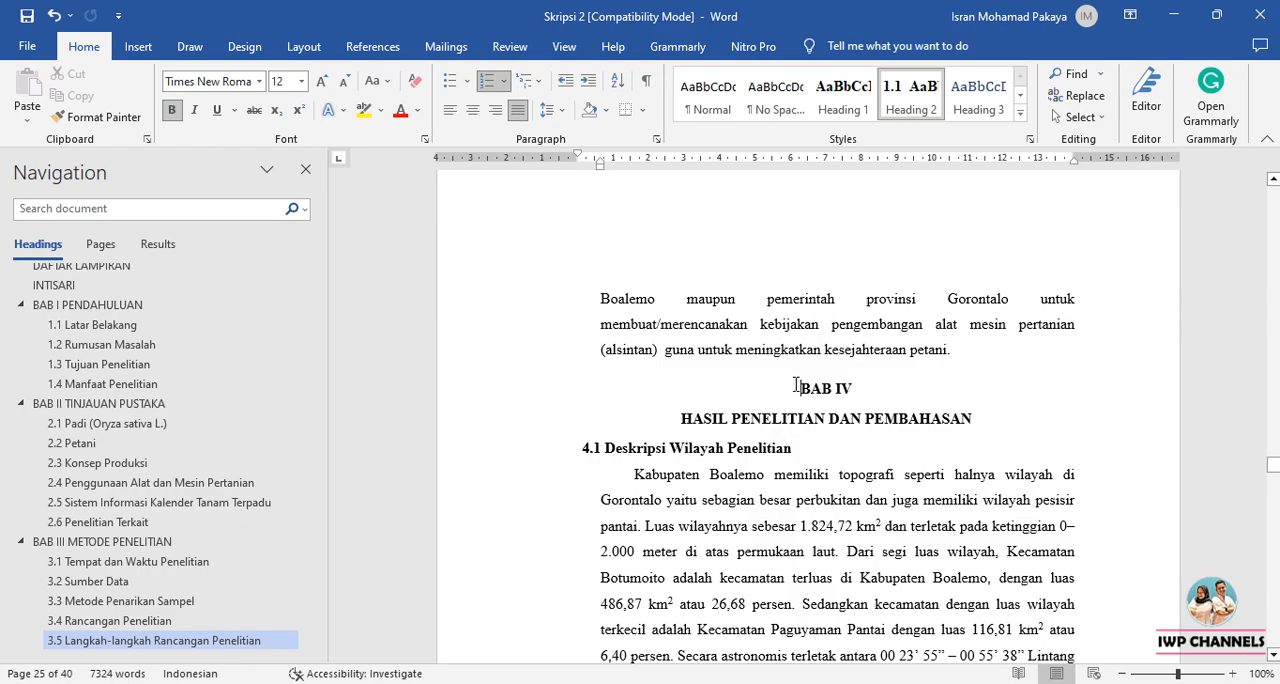
left_click(797, 385)
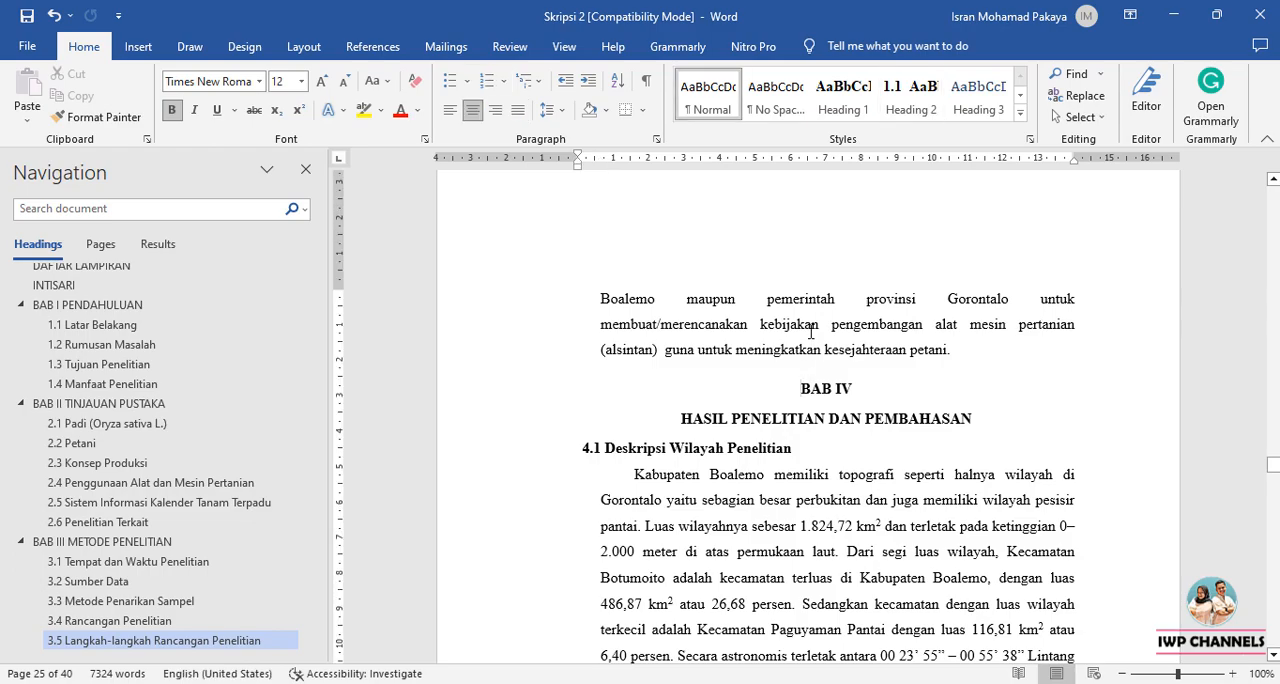
left_click(303, 46)
left_click(240, 75)
left_click(300, 245)
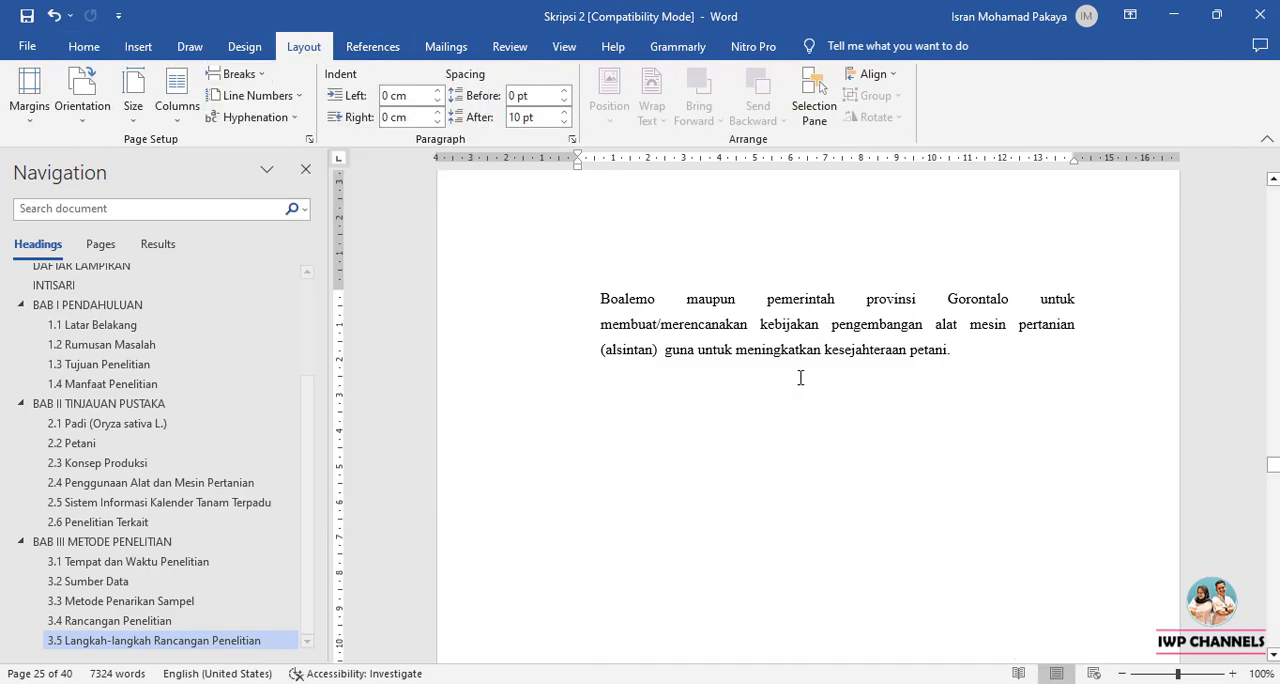
Apply the Heading 1 style to BAB IV and merge HASIL PENELITIAN DAN PEMBAHASAN into that heading, separated by a manual line break.
scroll(831, 443, "down", 3)
scroll(833, 447, "up", 4)
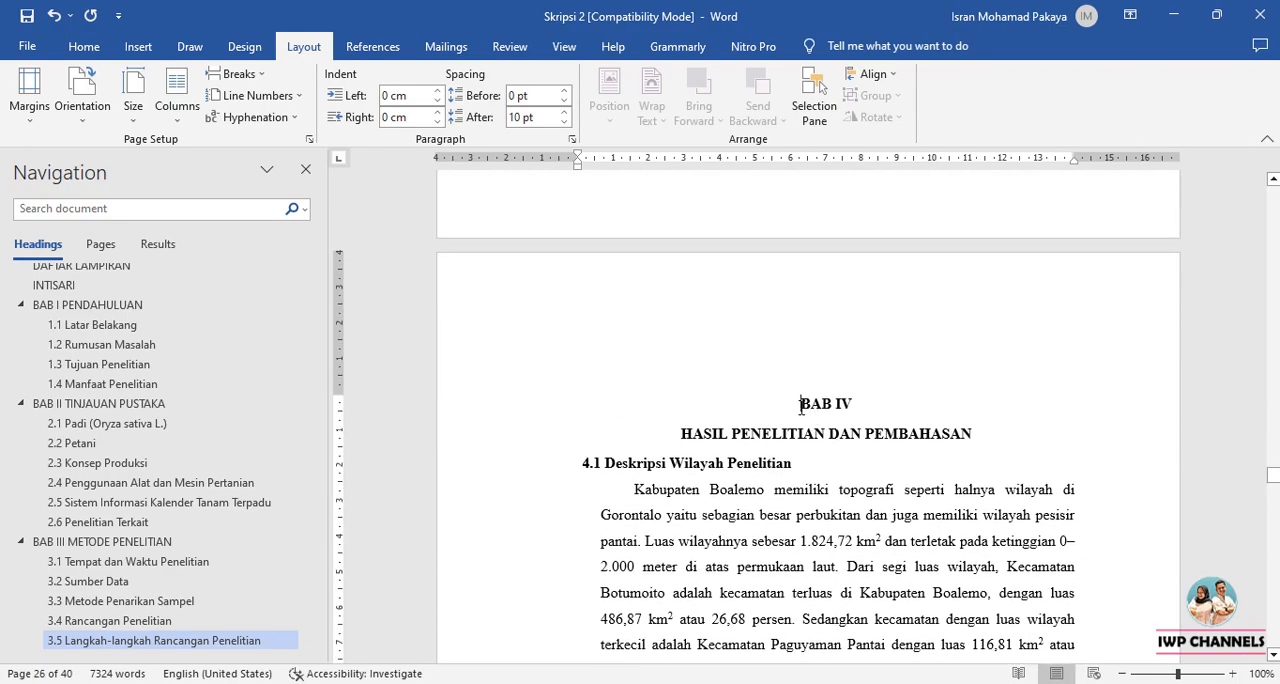
left_click(84, 46)
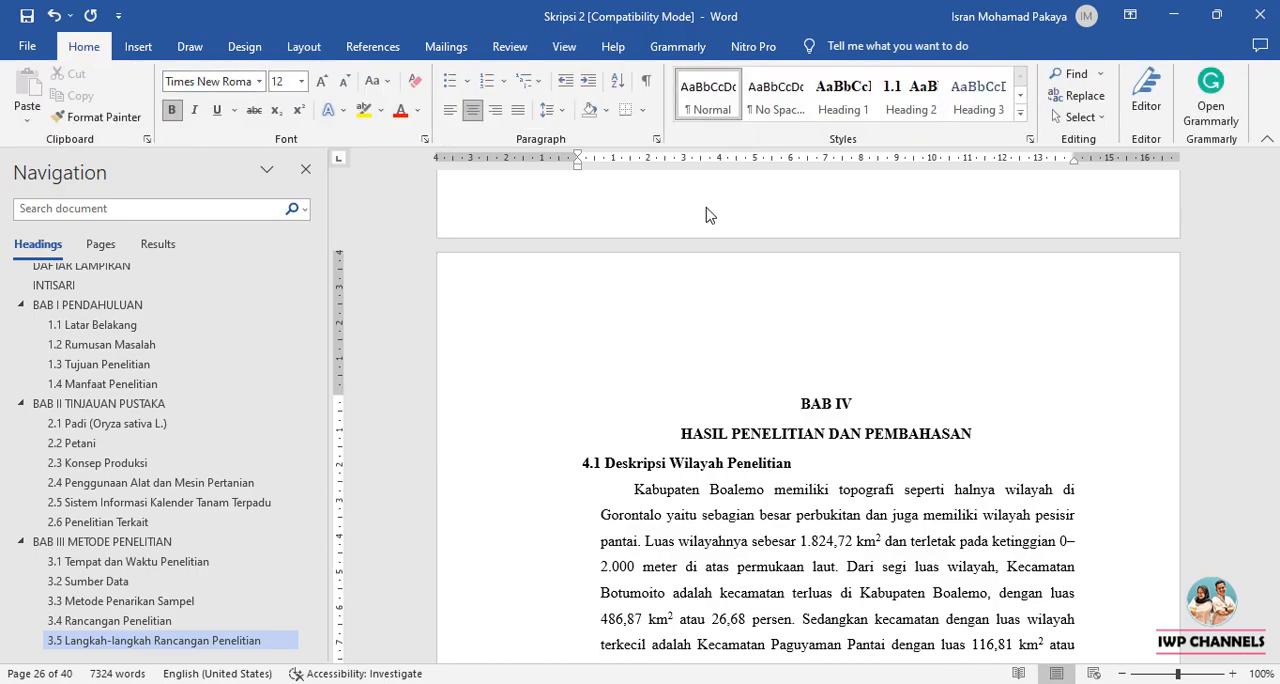
left_click(862, 112)
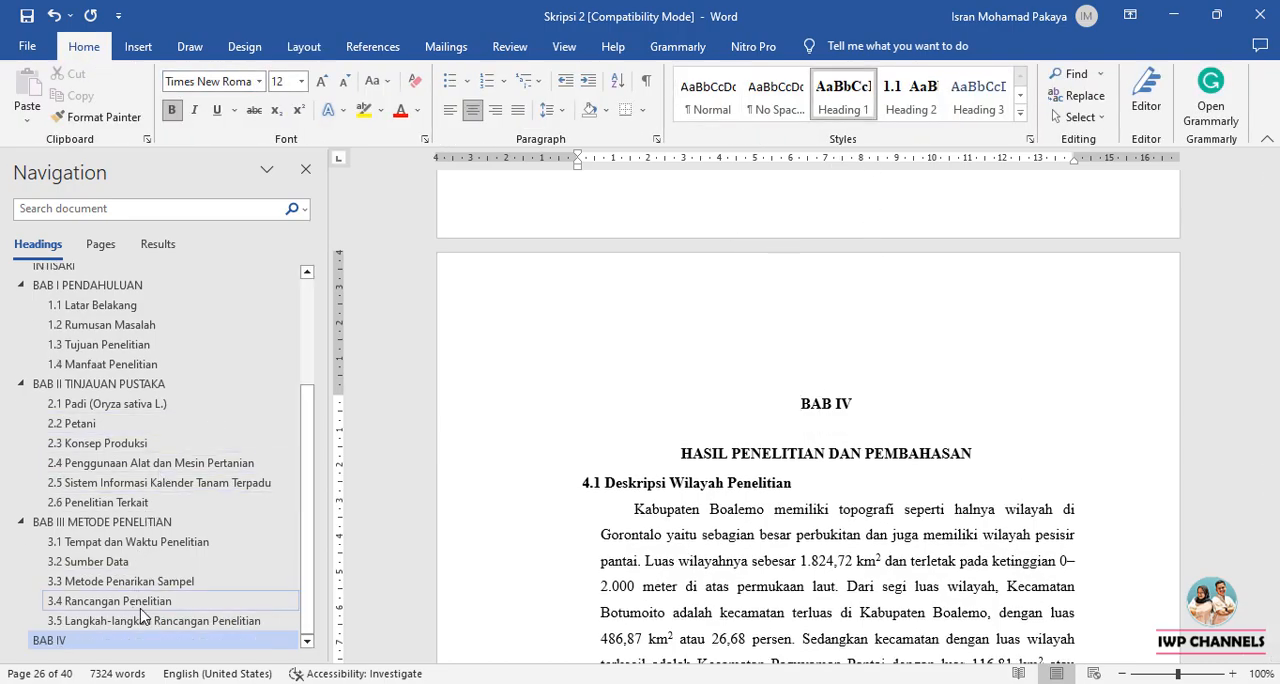
left_click(683, 453)
key("BackSpace")
key("BackSpace")
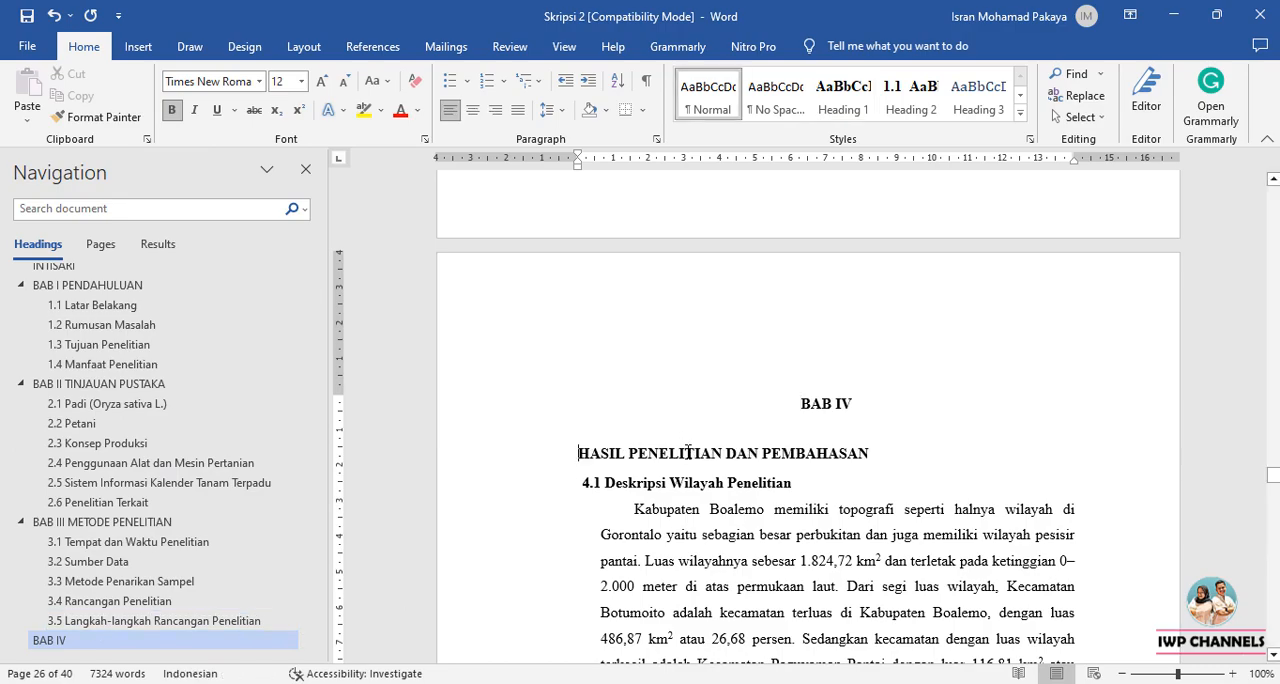
key("shift+Return")
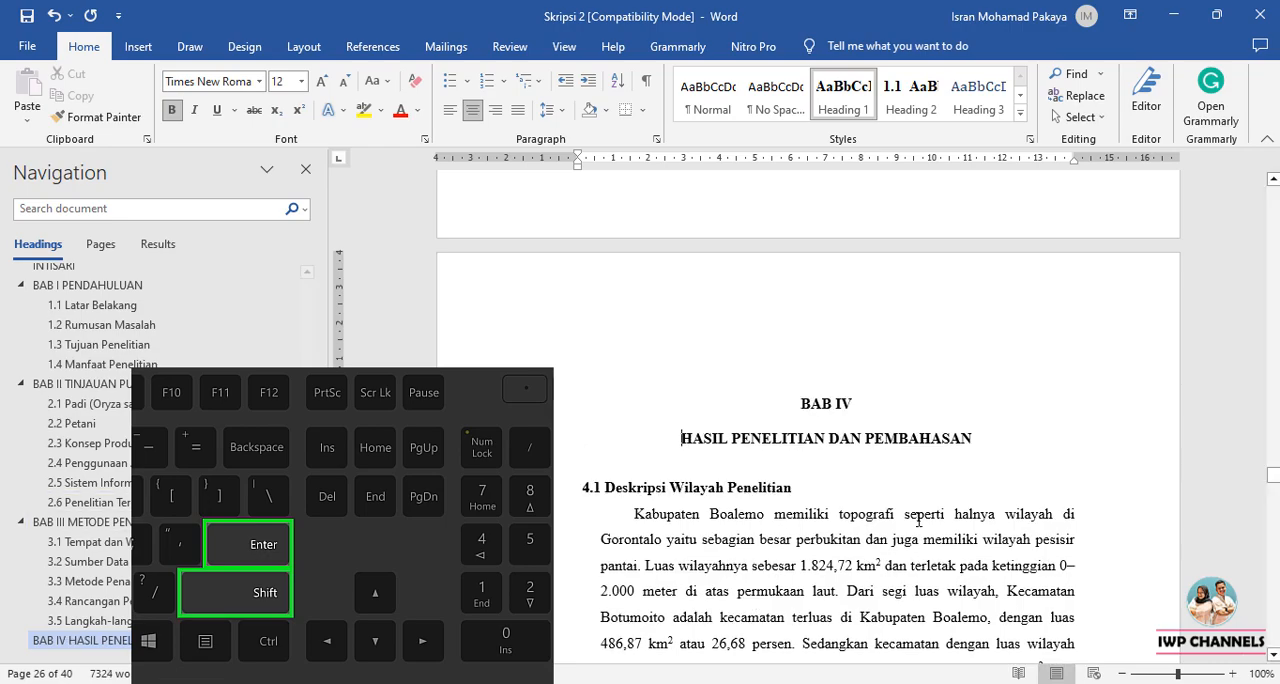
Apply the Heading 2 style to Deskripsi Wilayah Penelitian and set its number to 4.1, continuing from the previous list with advanced values.
left_click(608, 491)
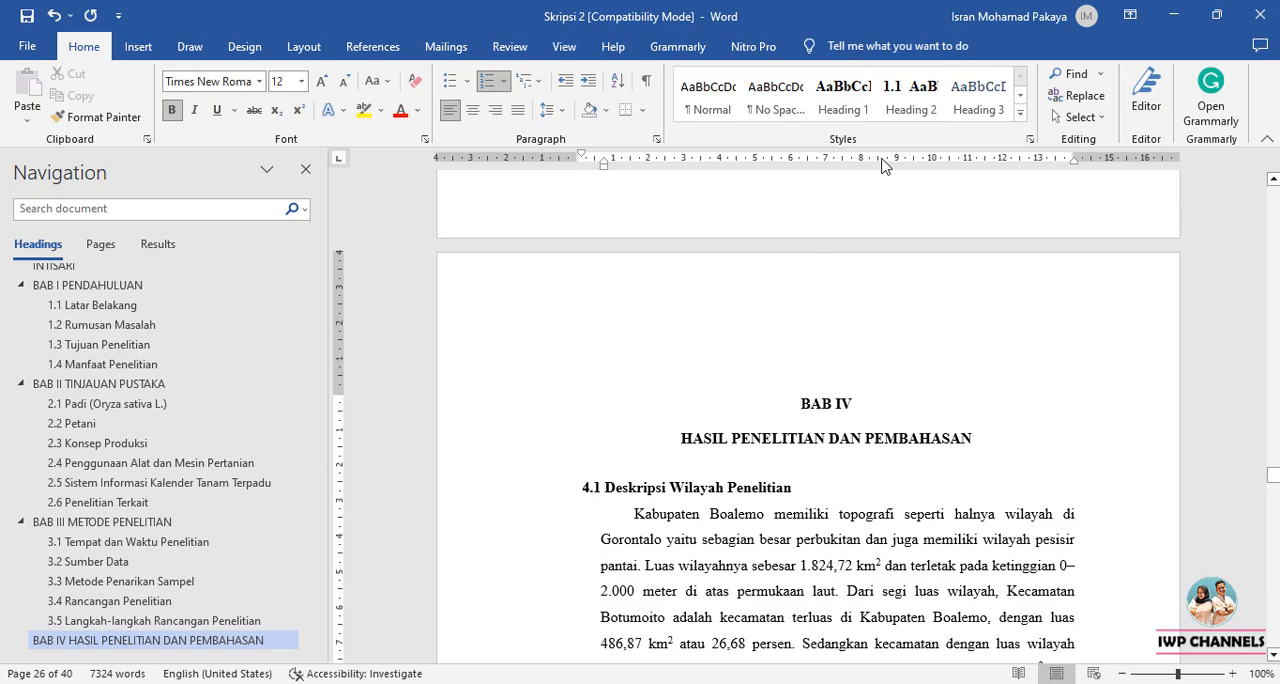
left_click(910, 96)
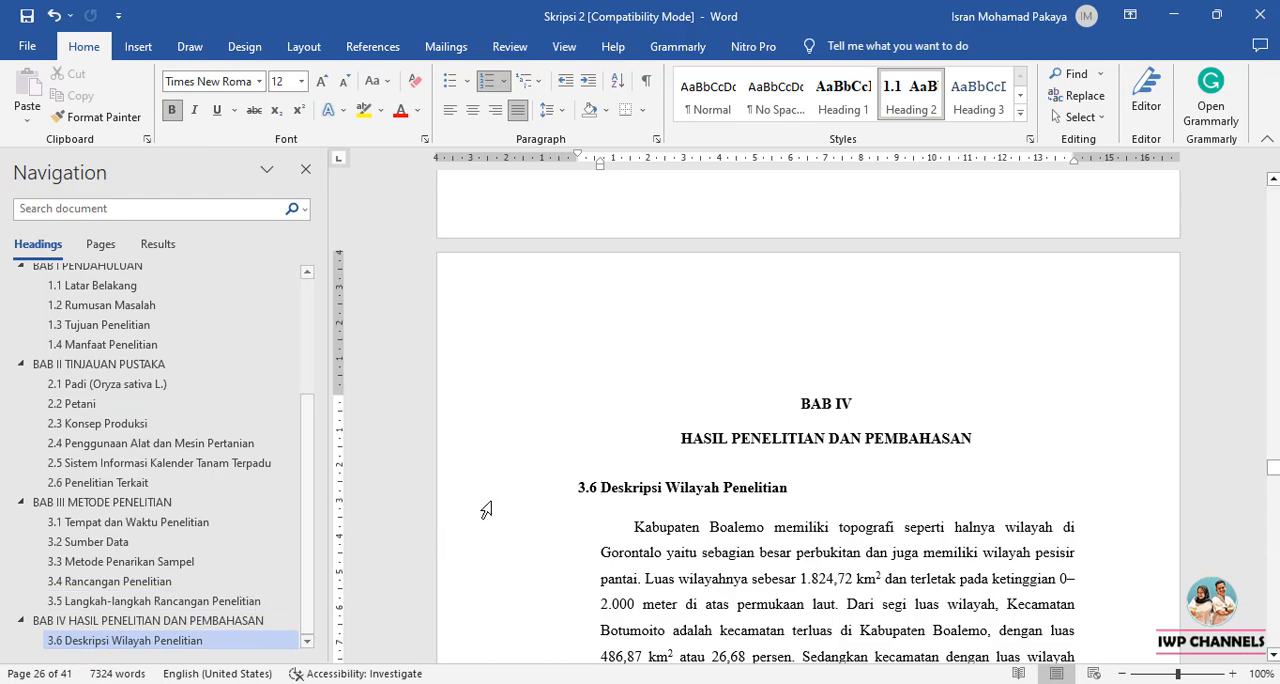
left_click(586, 486)
right_click(586, 486)
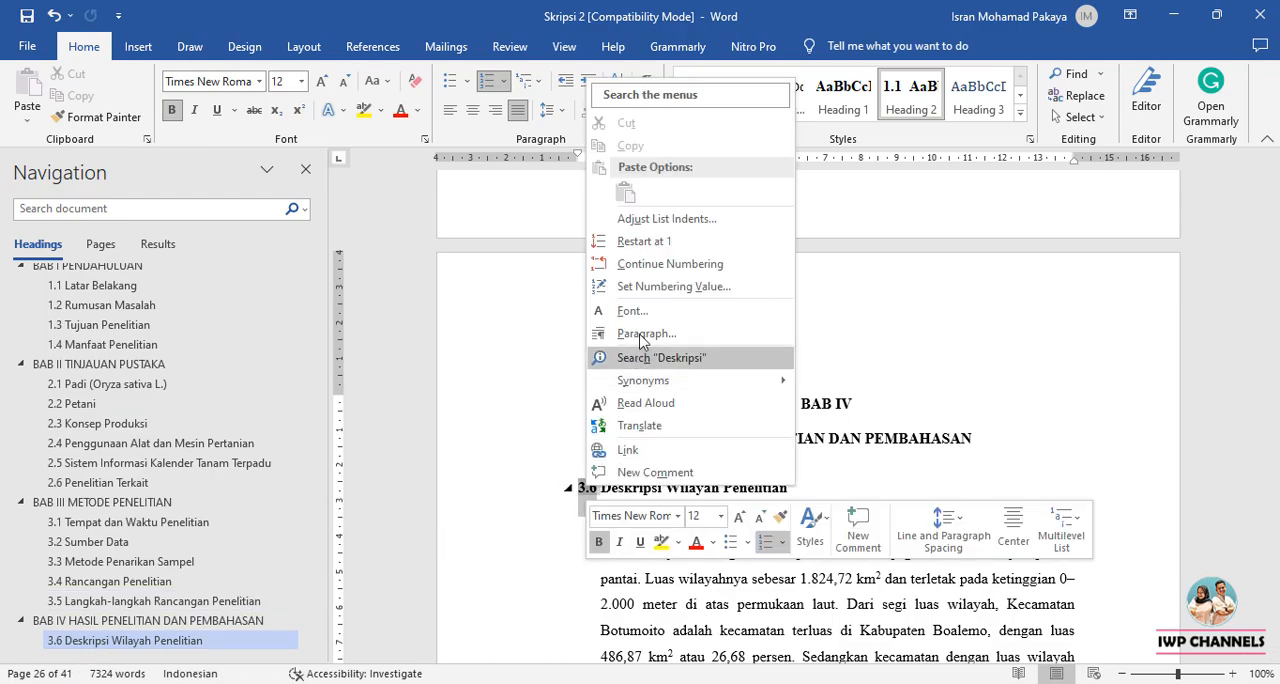
left_click(662, 286)
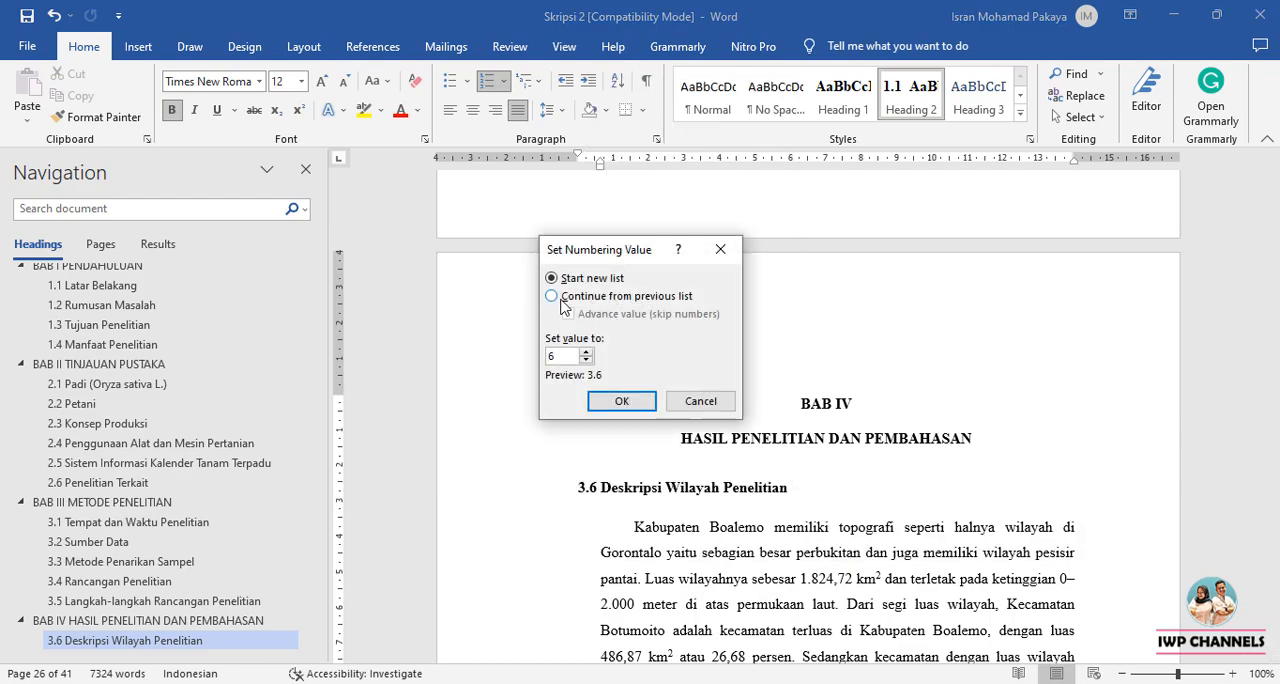
left_click(553, 297)
left_click(567, 315)
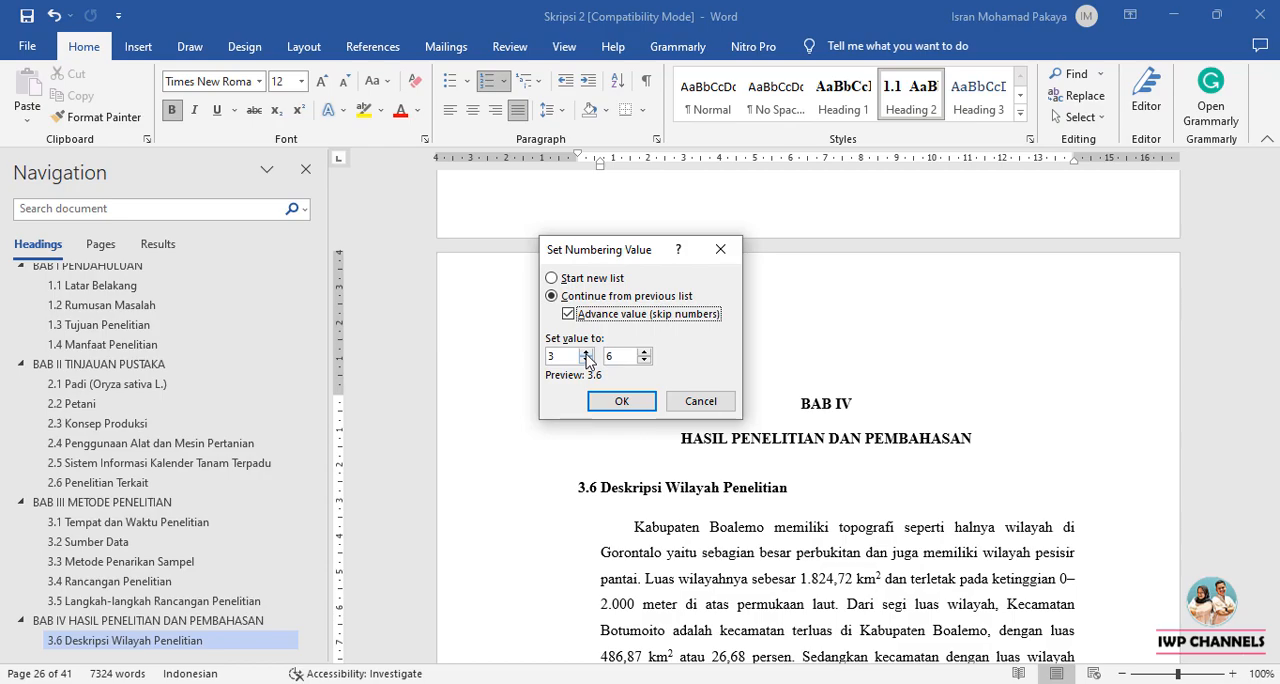
left_click(587, 358)
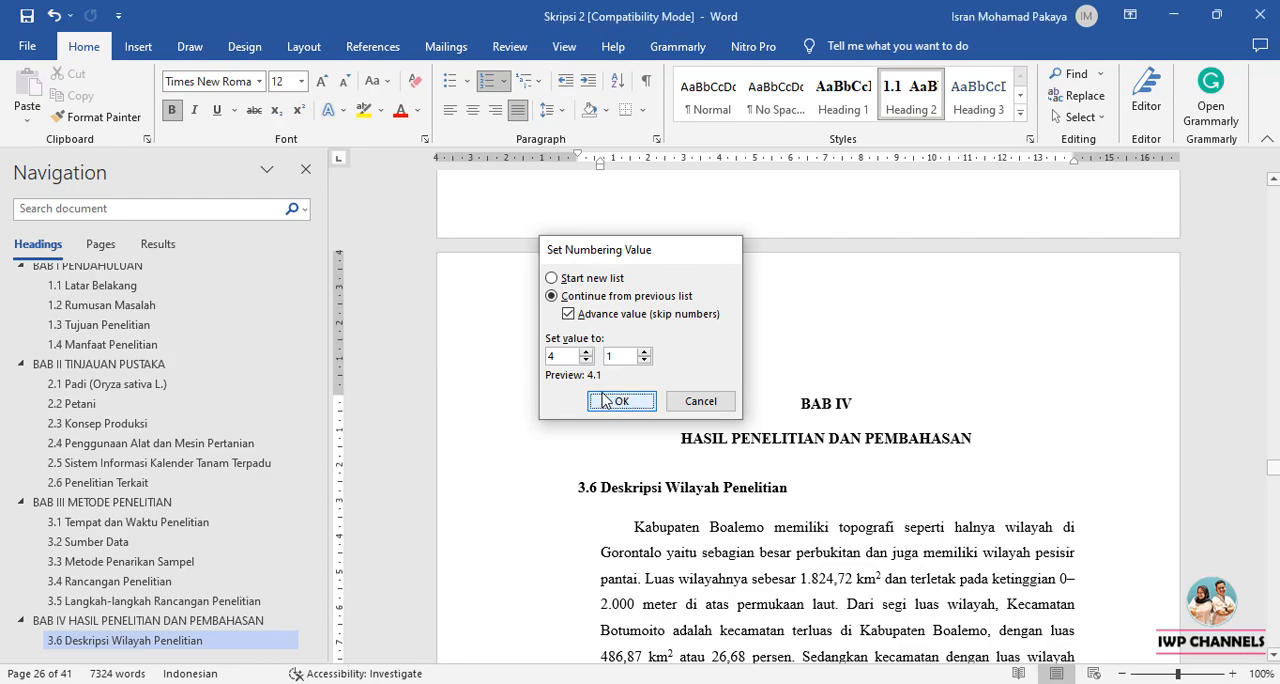
left_click(617, 401)
Apply the Heading 2 style to the Keadaan Penduduk and Karakteristik Petani Sampel subheadings in BAB IV.
scroll(664, 428, "down", 9)
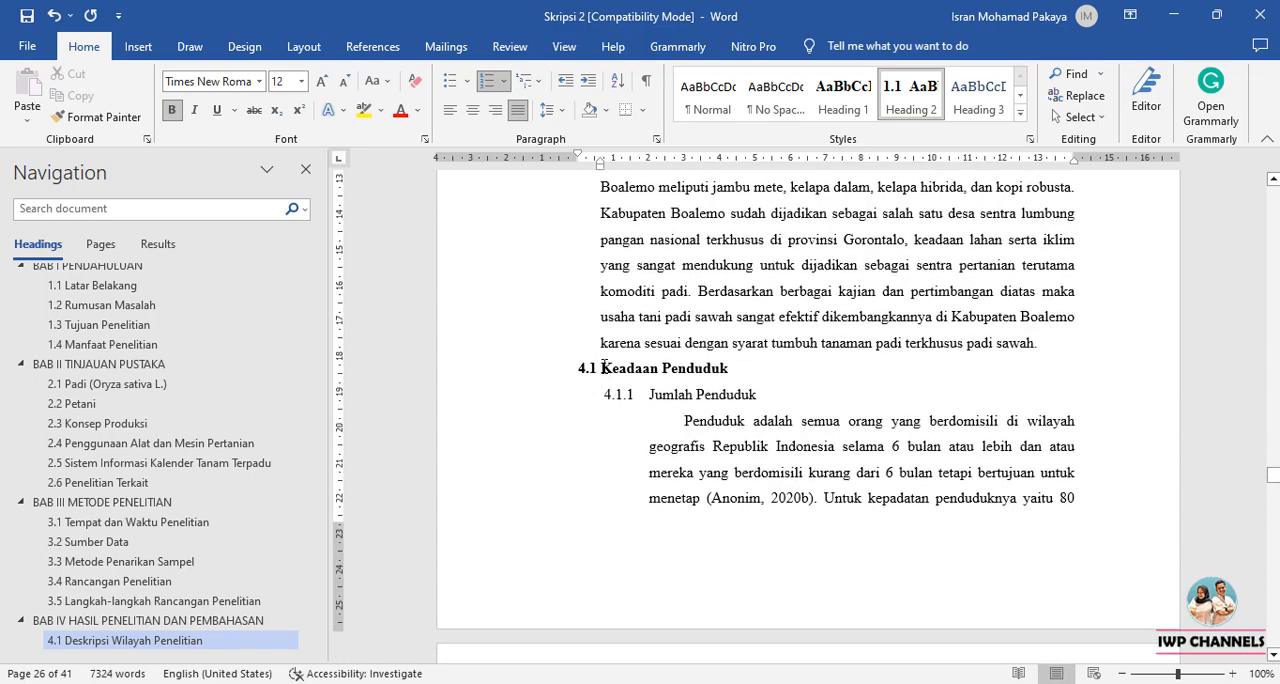
left_click(603, 368)
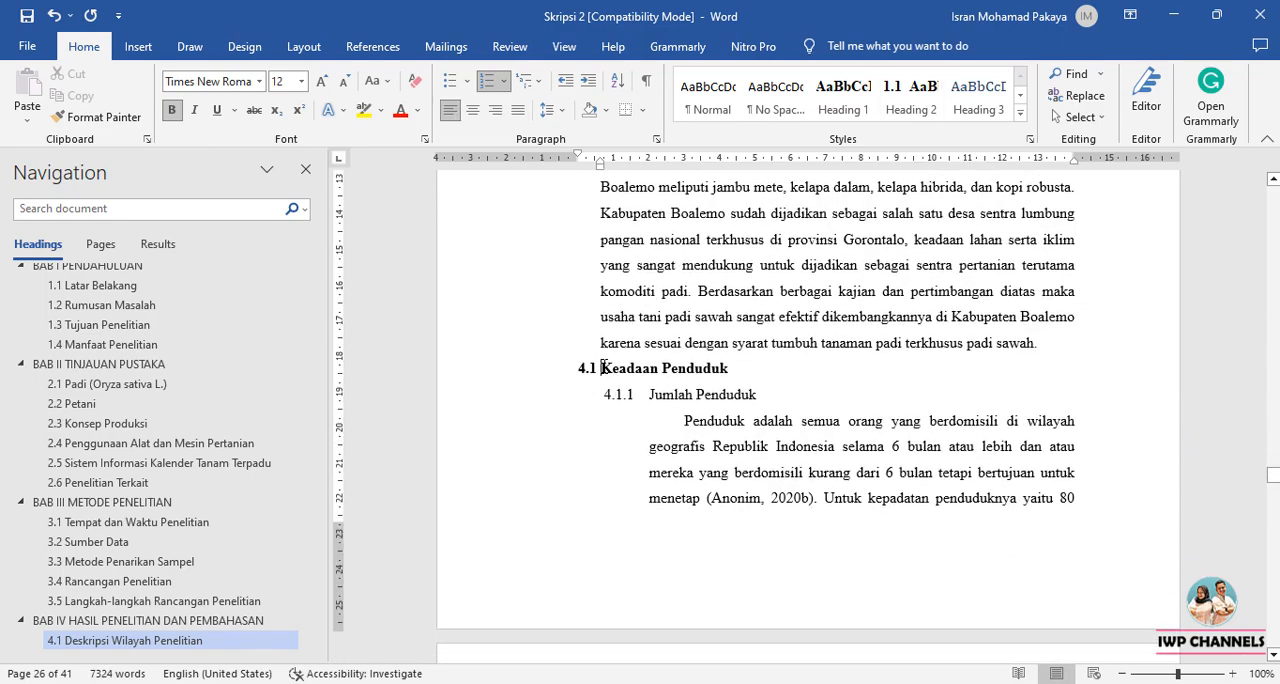
left_click(911, 97)
scroll(686, 362, "down", 1)
scroll(686, 362, "down", 15)
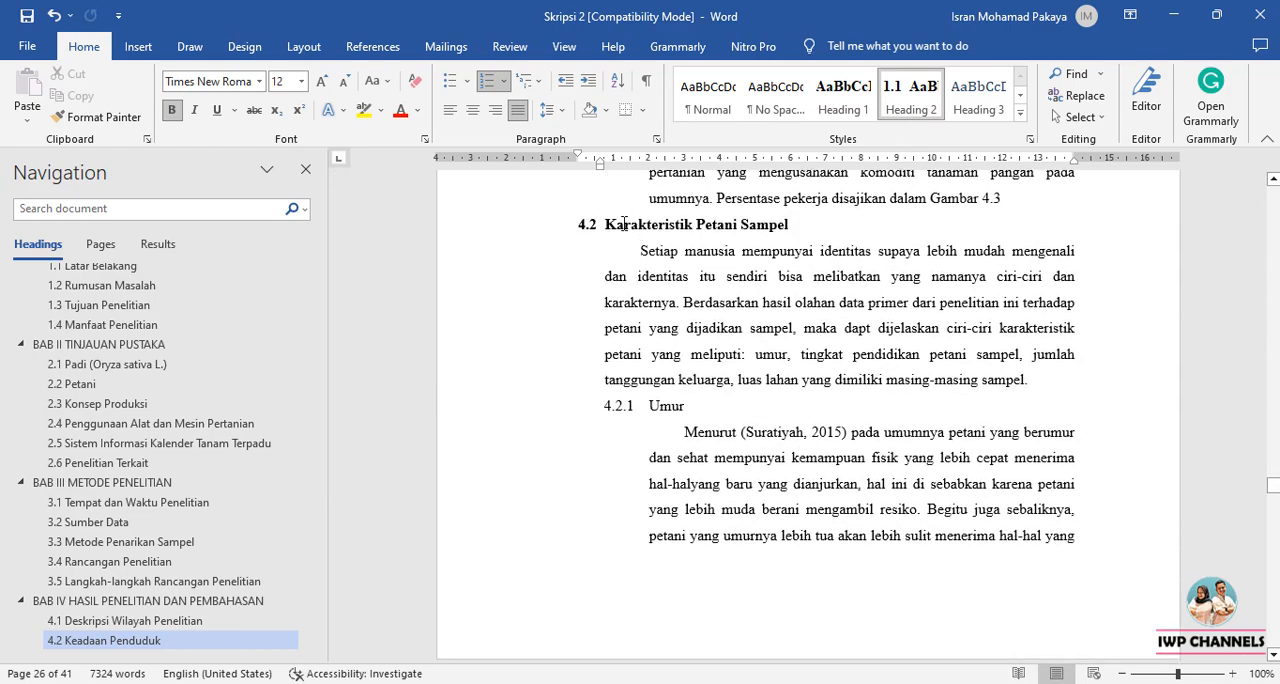
left_click(622, 224)
left_click(911, 97)
Apply the Heading 2 style to the Analisis Kebutuhan Alsintan and Penggunaan Alsintan Secara Keseluruhan subheadings.
scroll(703, 366, "down", 10)
scroll(703, 366, "down", 10)
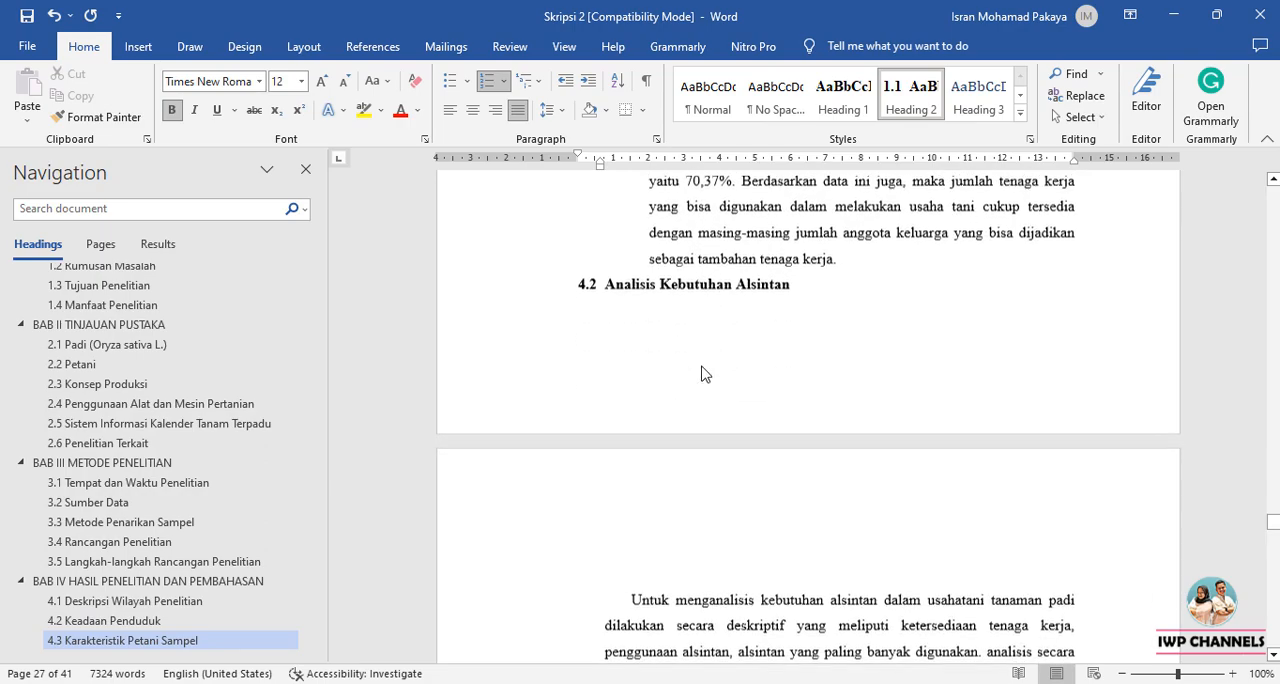
left_click(911, 97)
scroll(732, 428, "down", 15)
scroll(732, 428, "up", 4)
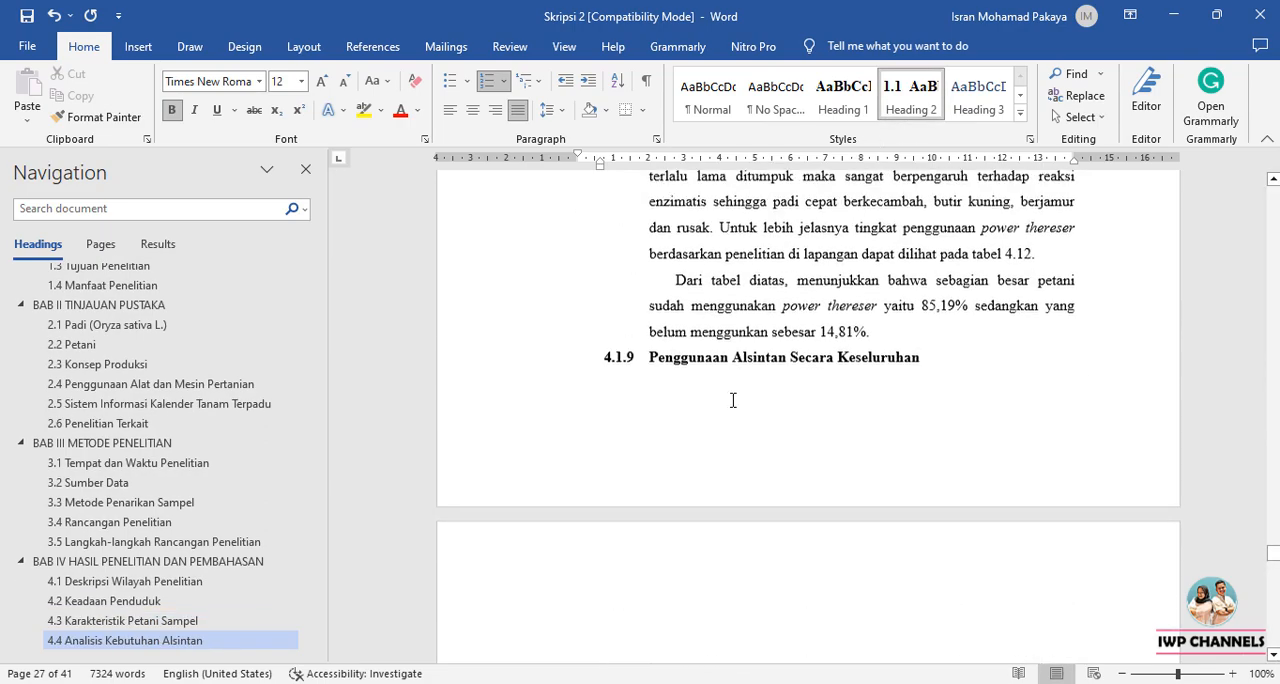
left_click(734, 374)
left_click(900, 95)
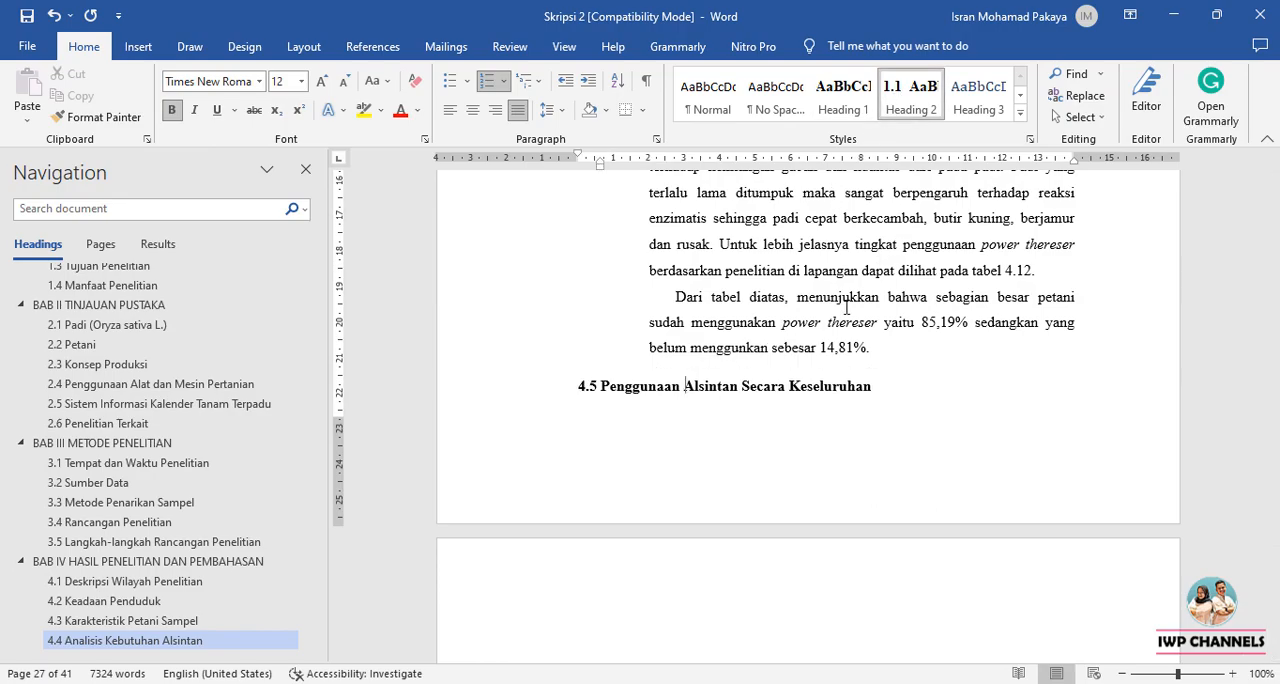
Apply the Heading 2 style to the Kebutuhan alsintan and Perbandingan Kebutuhan Alat Dan Mesin Pertanian subheadings.
scroll(689, 452, "down", 2)
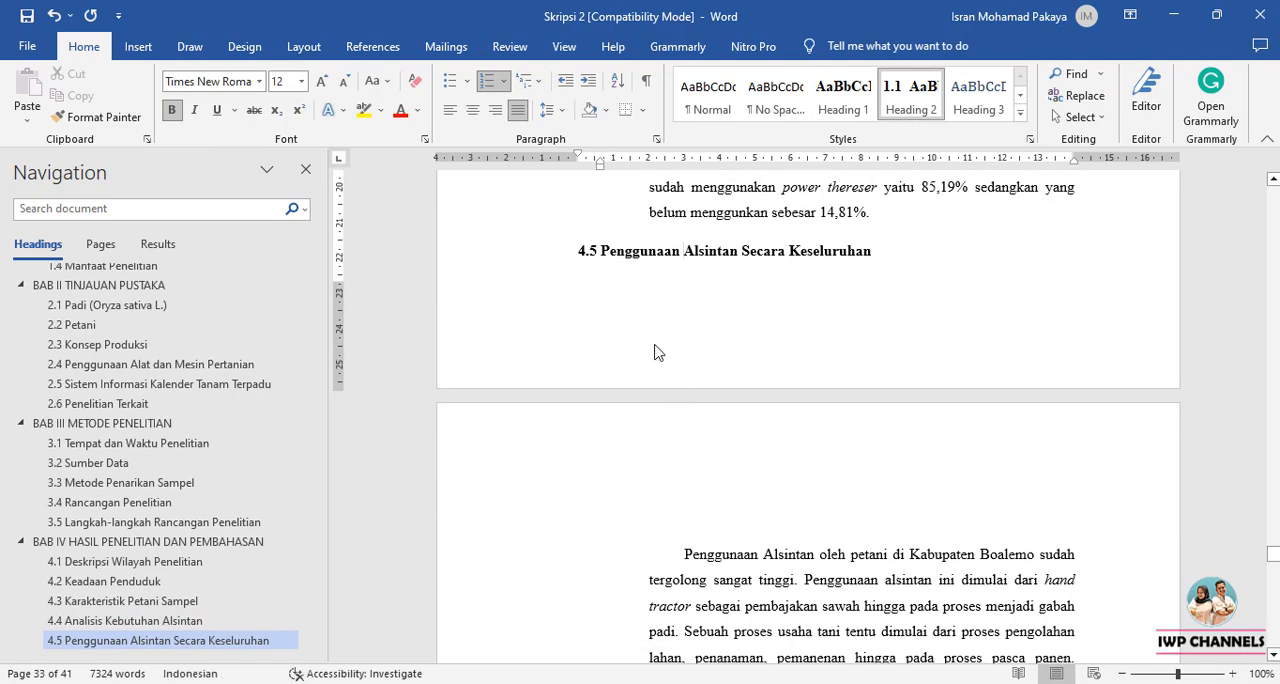
scroll(655, 352, "down", 20)
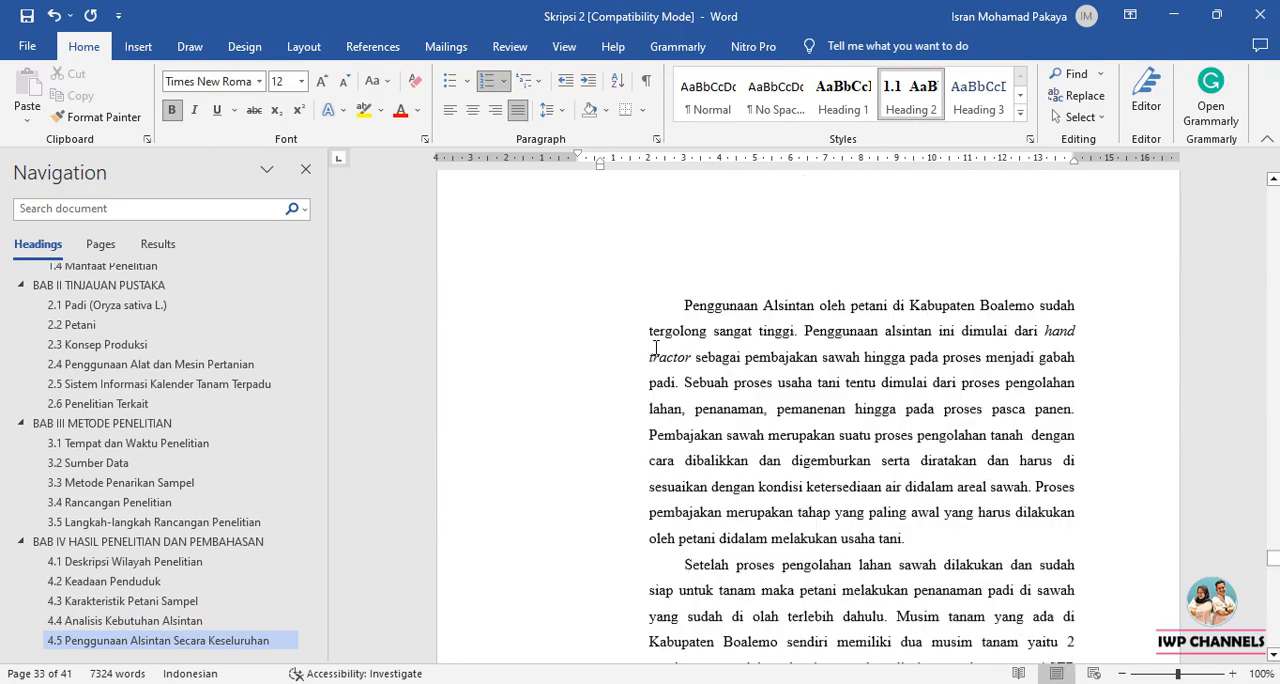
scroll(656, 347, "down", 9)
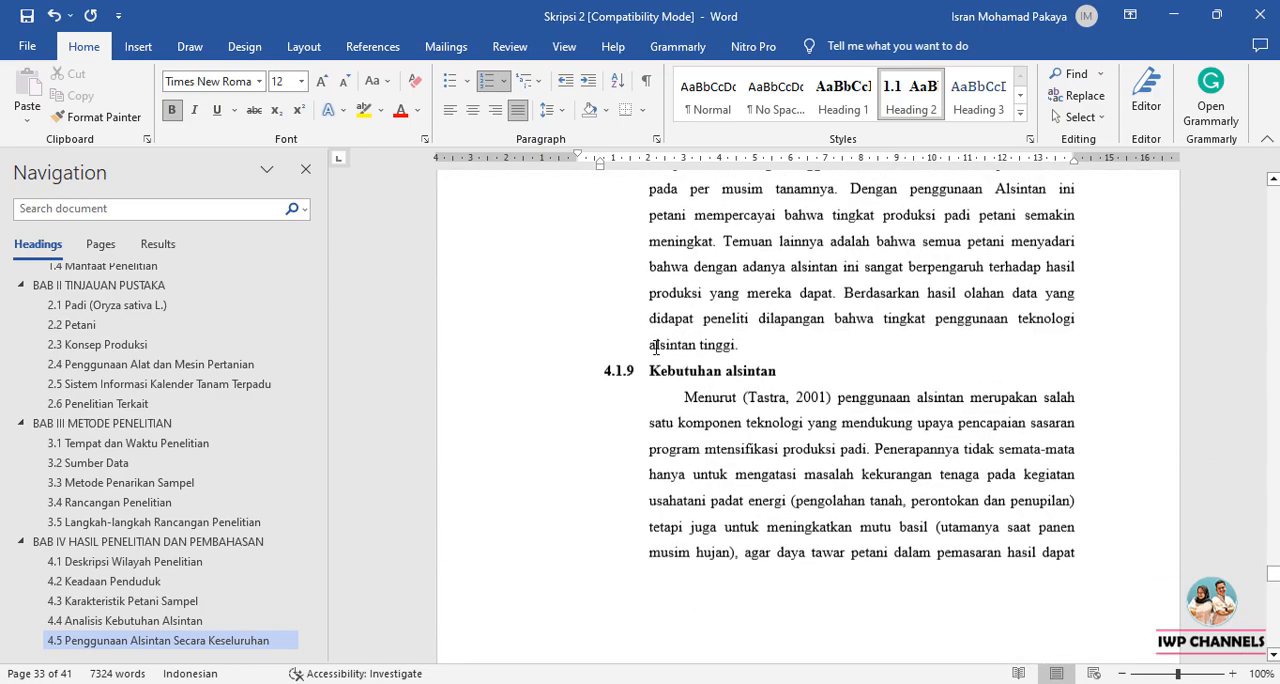
left_click(910, 95)
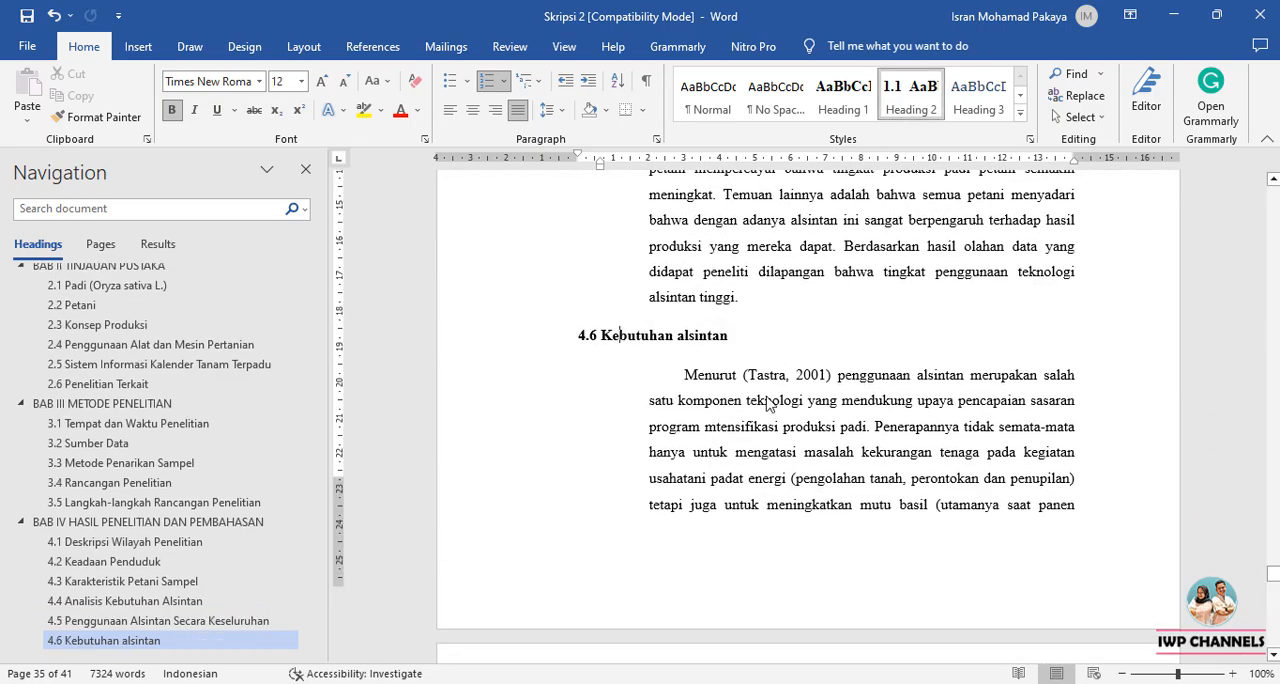
scroll(766, 395, "down", 15)
scroll(766, 395, "down", 6)
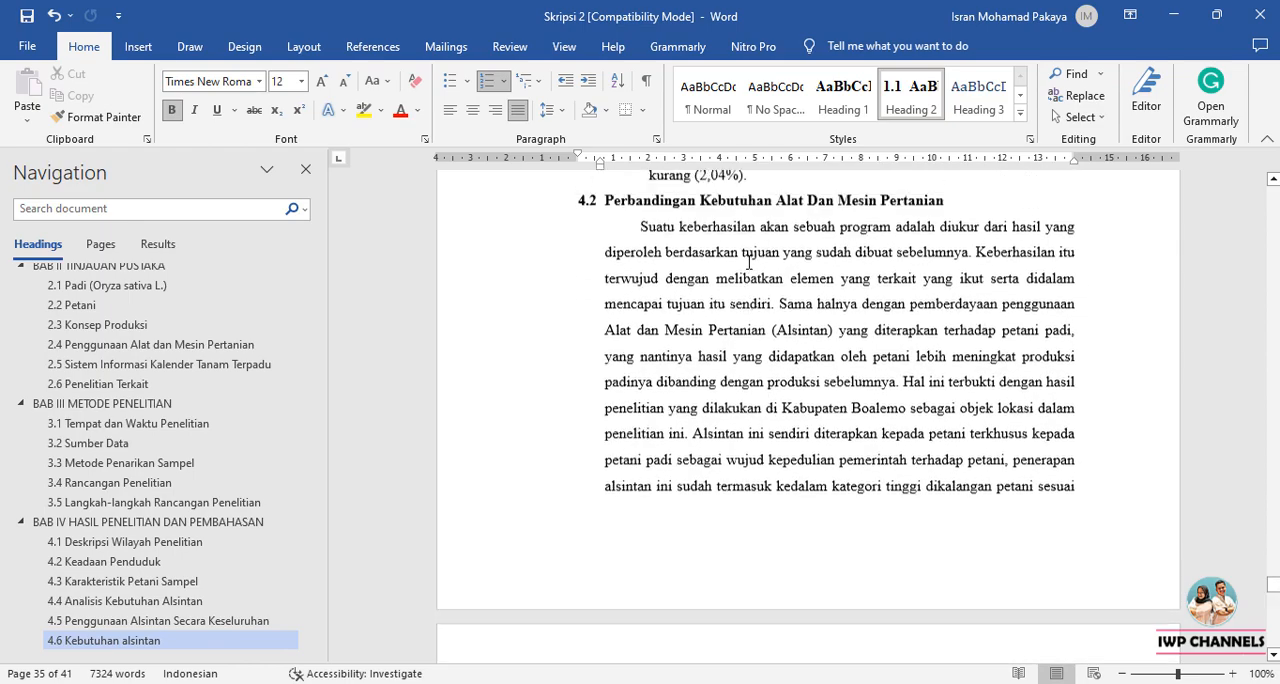
scroll(742, 300, "up", 3)
left_click(910, 95)
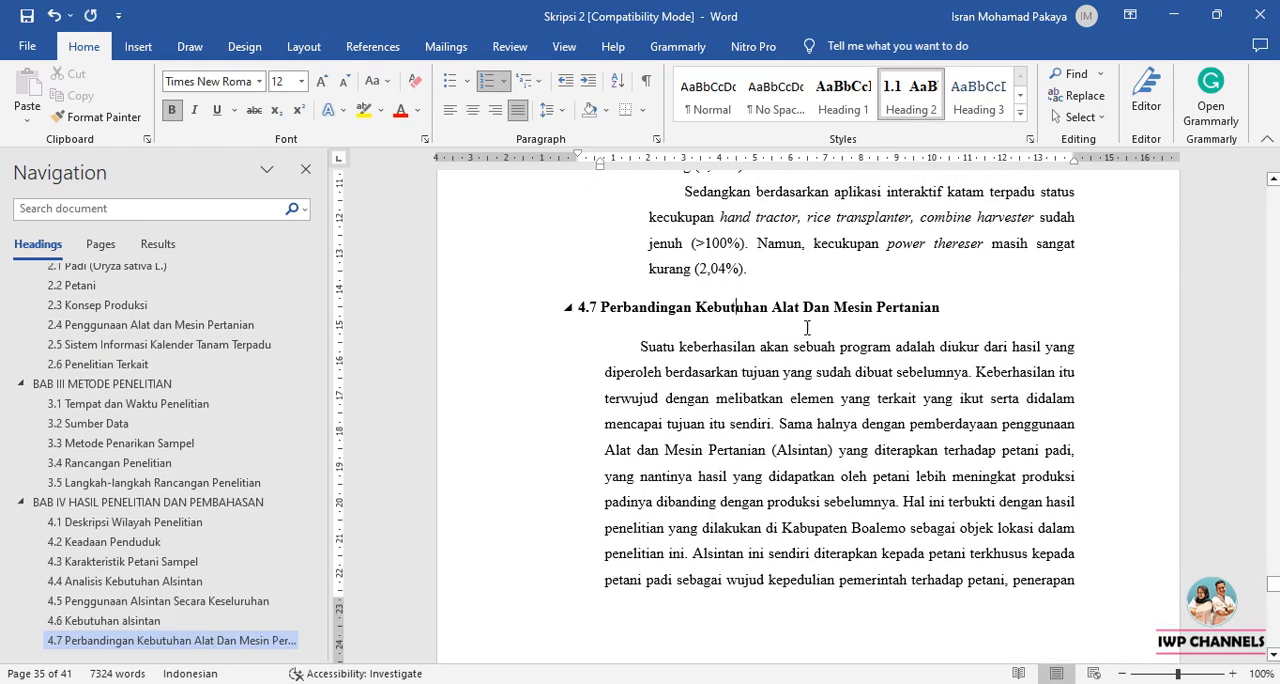
Apply the Heading 2 style to the Gambaran Produktivitas Secara Keseluruhan and Perhitungan Biaya Operasional dan Kelayakannya subheadings.
scroll(783, 398, "down", 8)
scroll(783, 398, "down", 6)
scroll(740, 365, "up", 4)
left_click(736, 362)
left_click(910, 95)
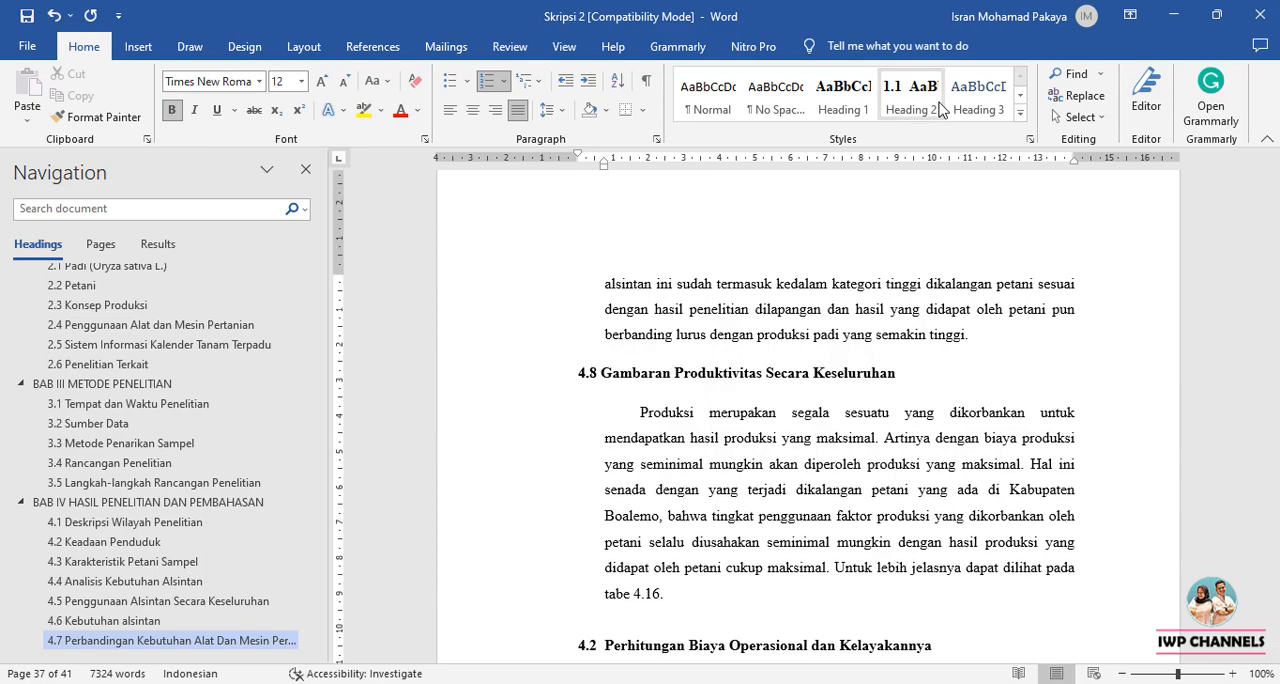
scroll(662, 378, "down", 3)
left_click(626, 420)
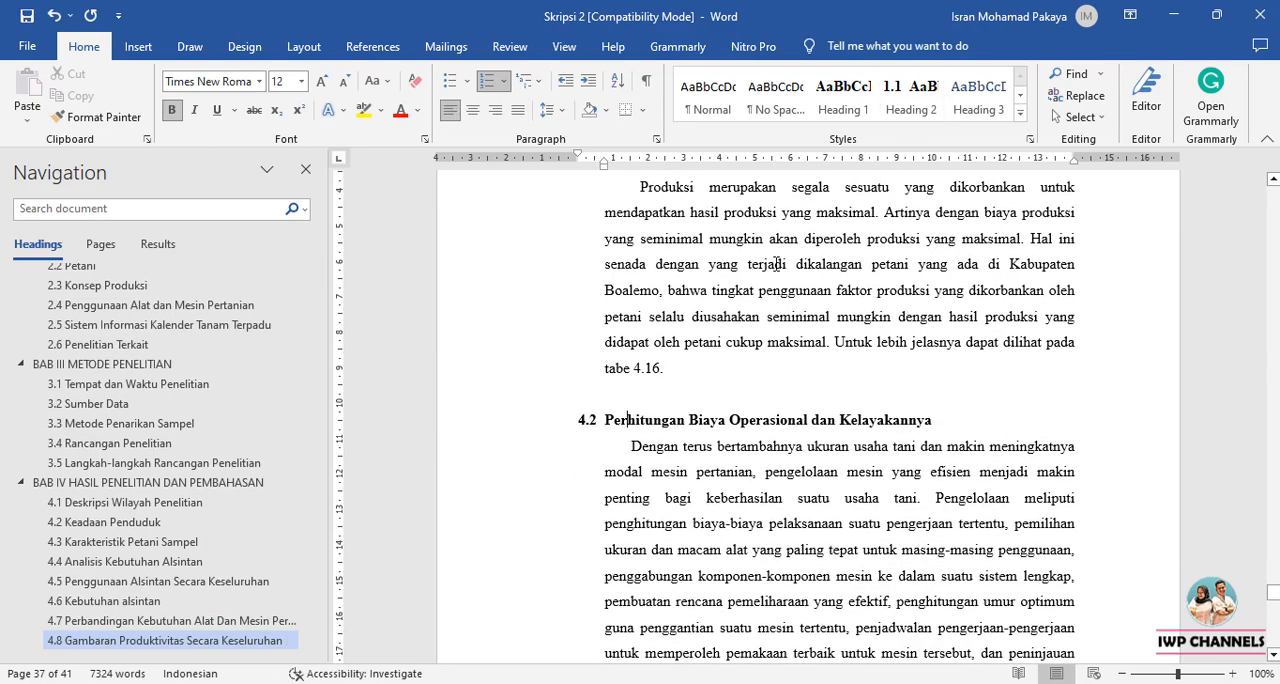
left_click(914, 106)
Apply the Heading 2 style to the Implikasi Hasil Penelitian subheading at the end of BAB IV.
scroll(817, 375, "down", 3)
scroll(815, 381, "down", 15)
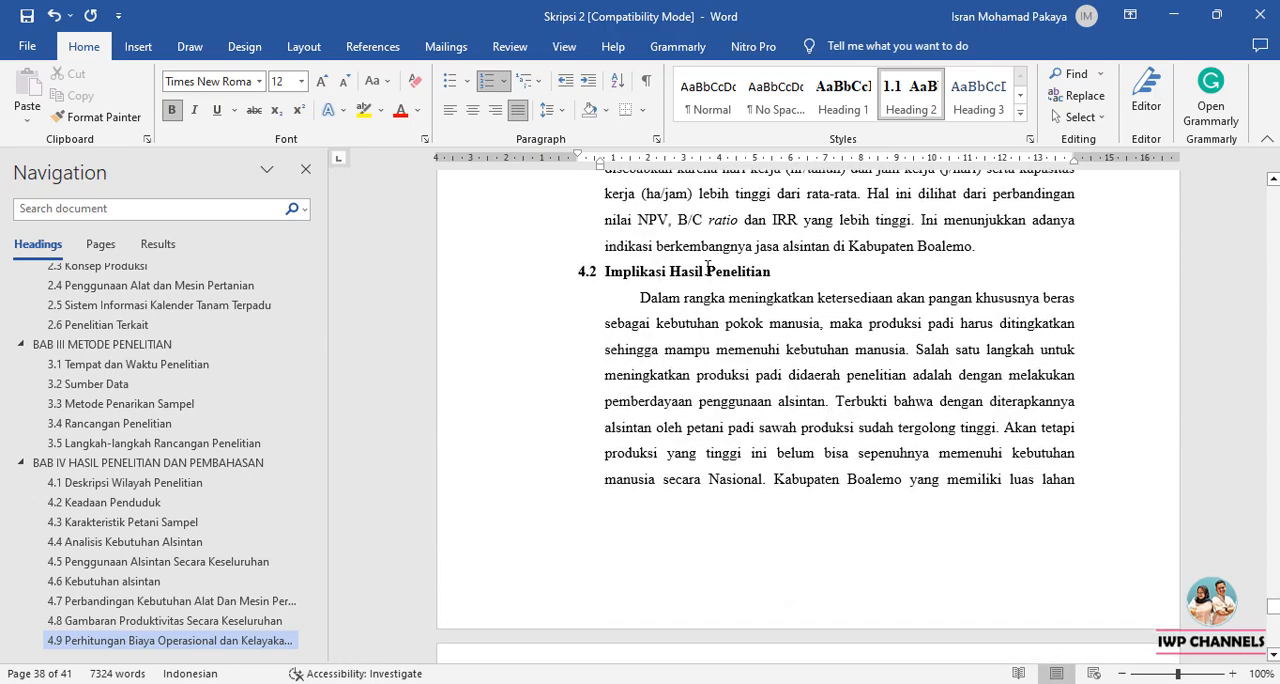
left_click(910, 95)
Insert a break directly before the BAB V title to move the chapter onto a new page.
scroll(639, 410, "down", 8)
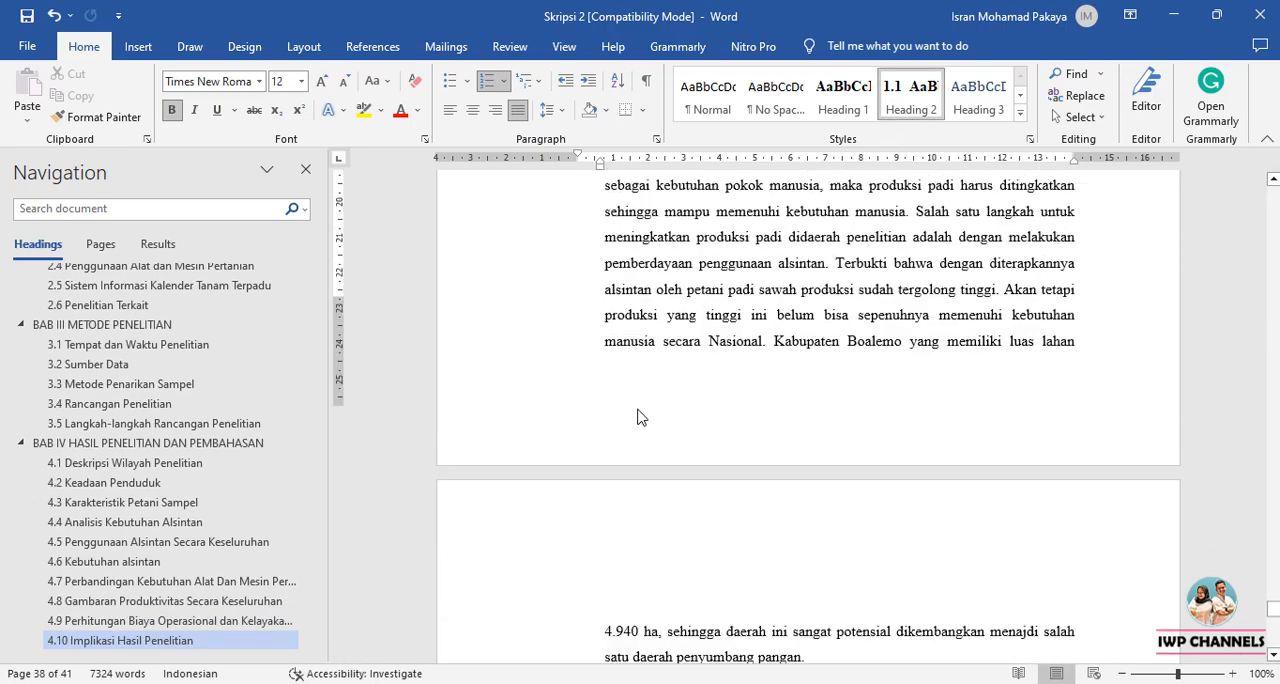
scroll(639, 410, "down", 3)
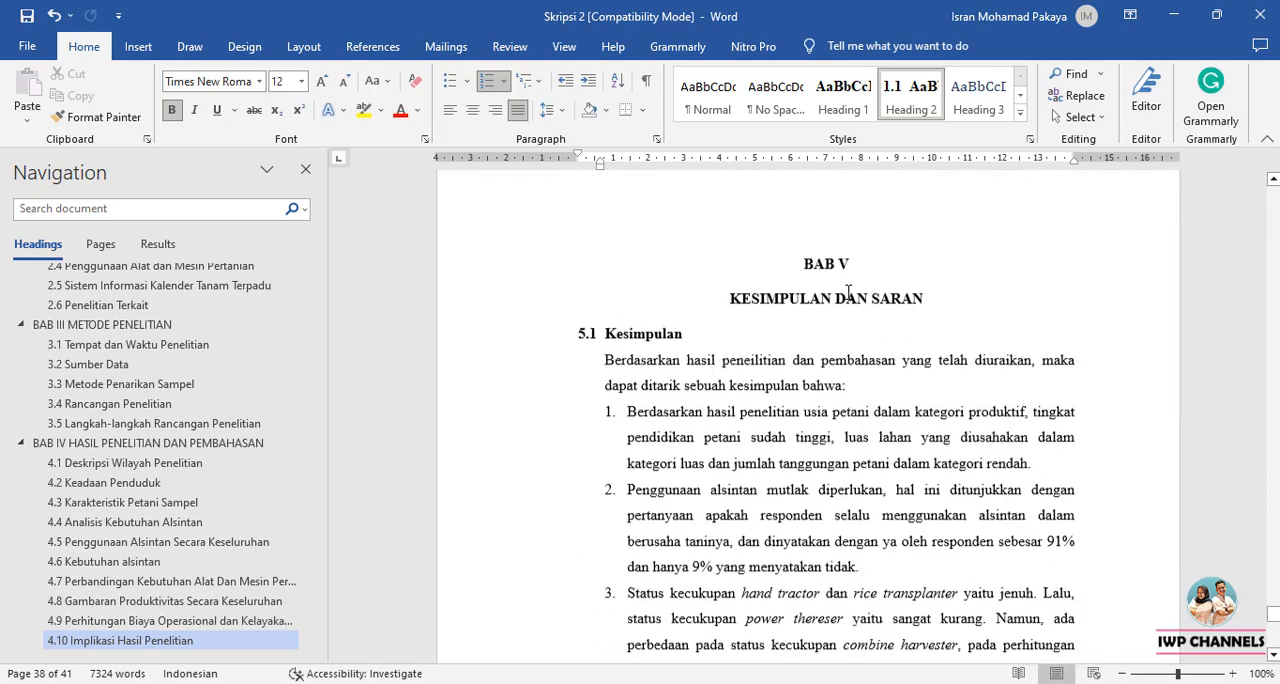
left_click(791, 255)
left_click(303, 46)
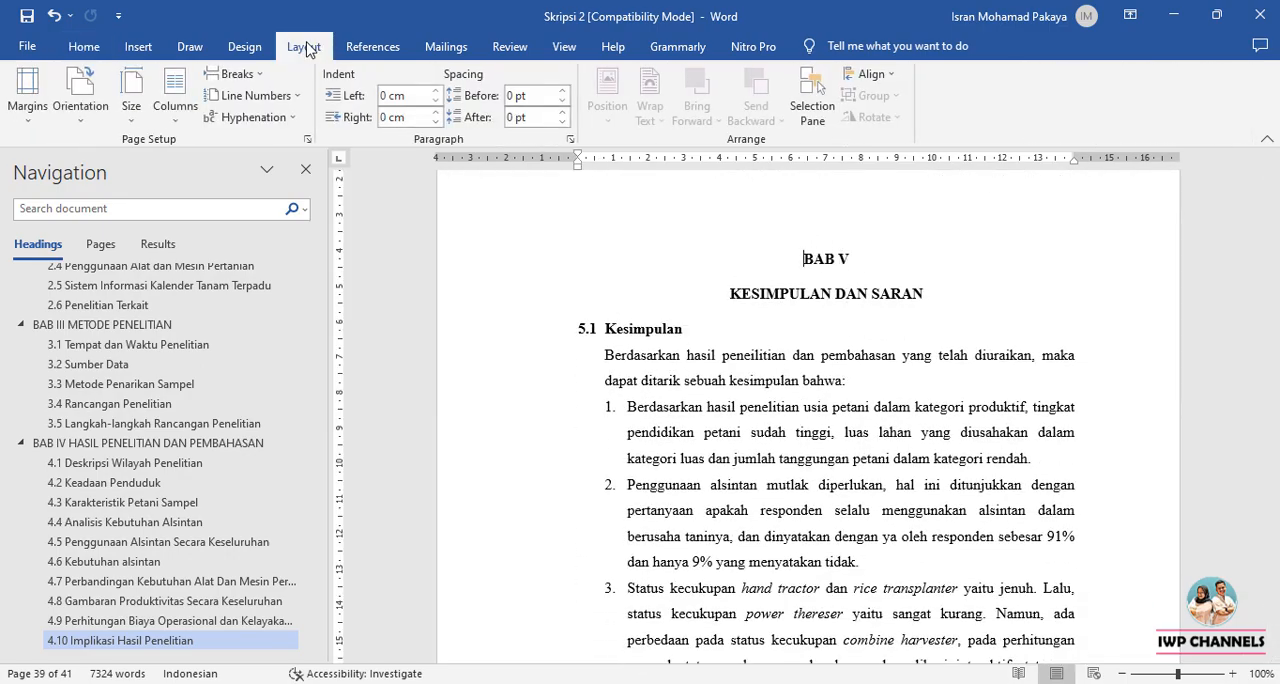
left_click(238, 74)
left_click(300, 395)
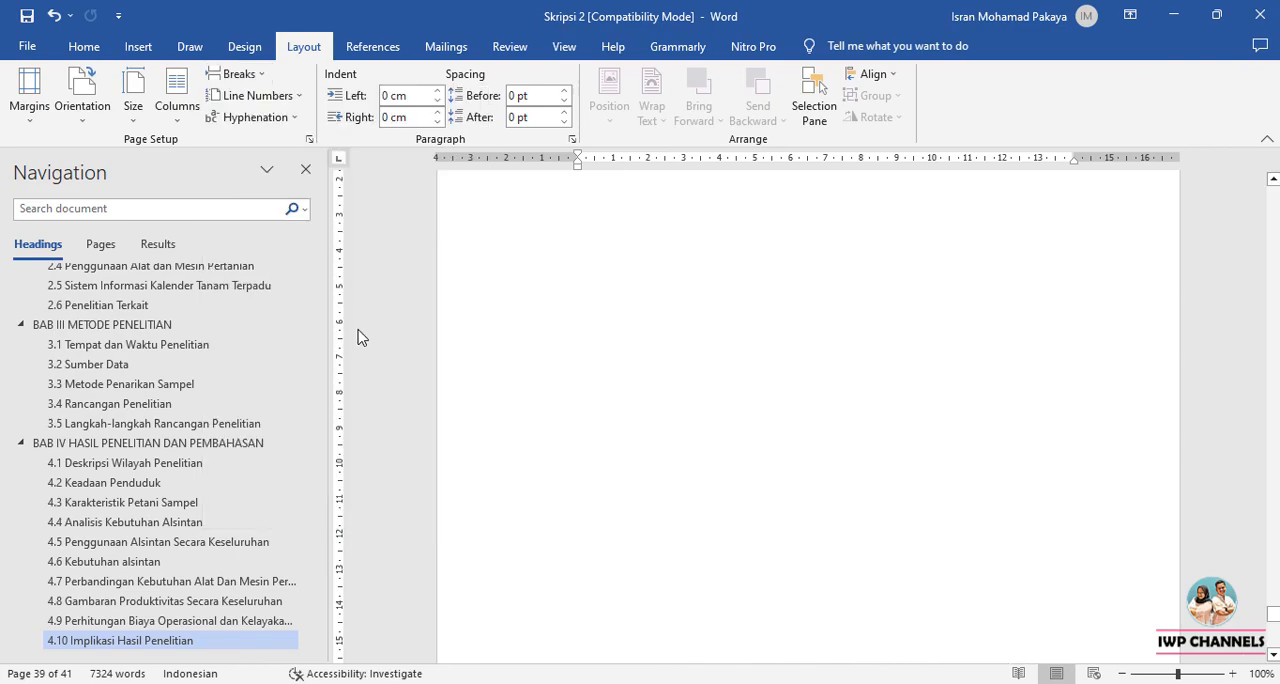
scroll(876, 412, "down", 1)
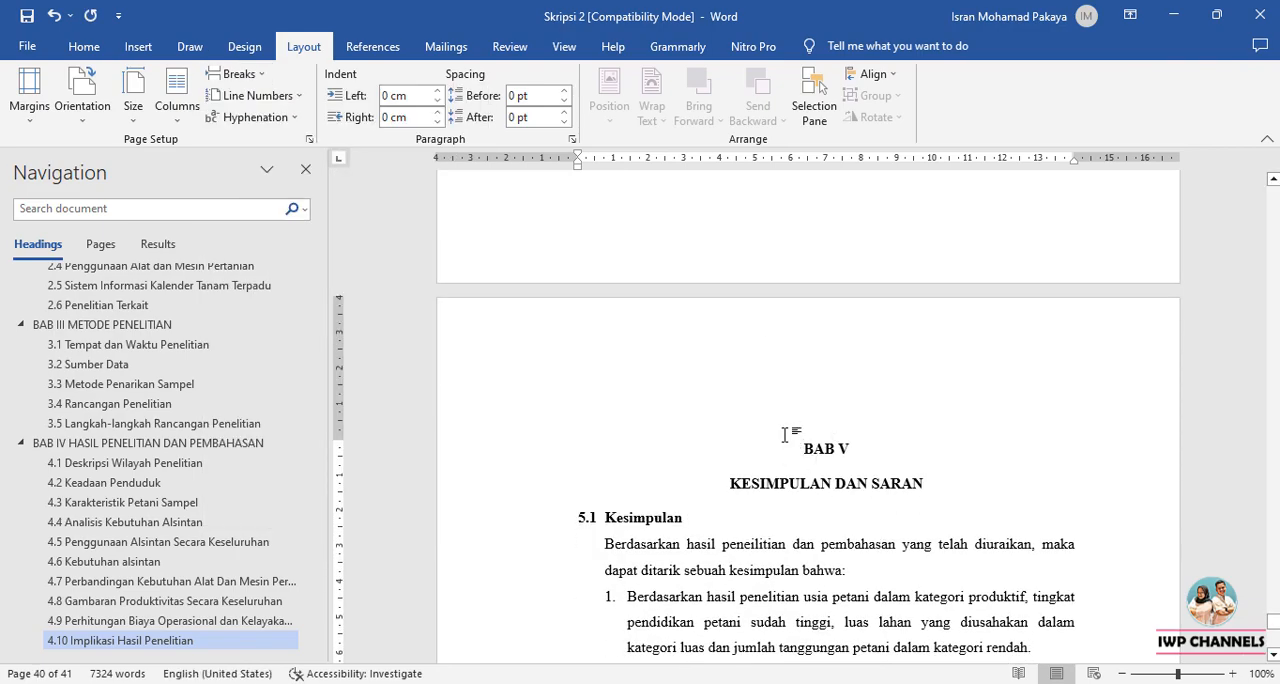
Apply the Heading 1 style to BAB V and merge KESIMPULAN DAN SARAN into that heading, separated by a manual line break.
left_click(96, 47)
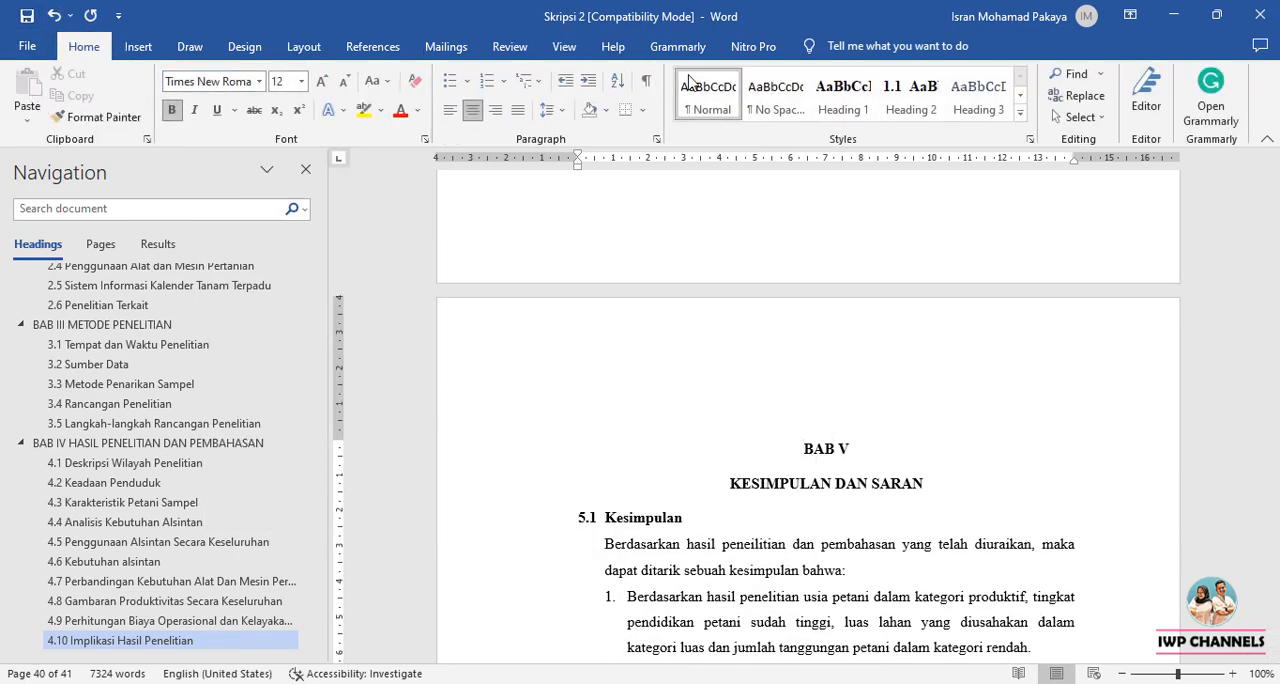
left_click(843, 95)
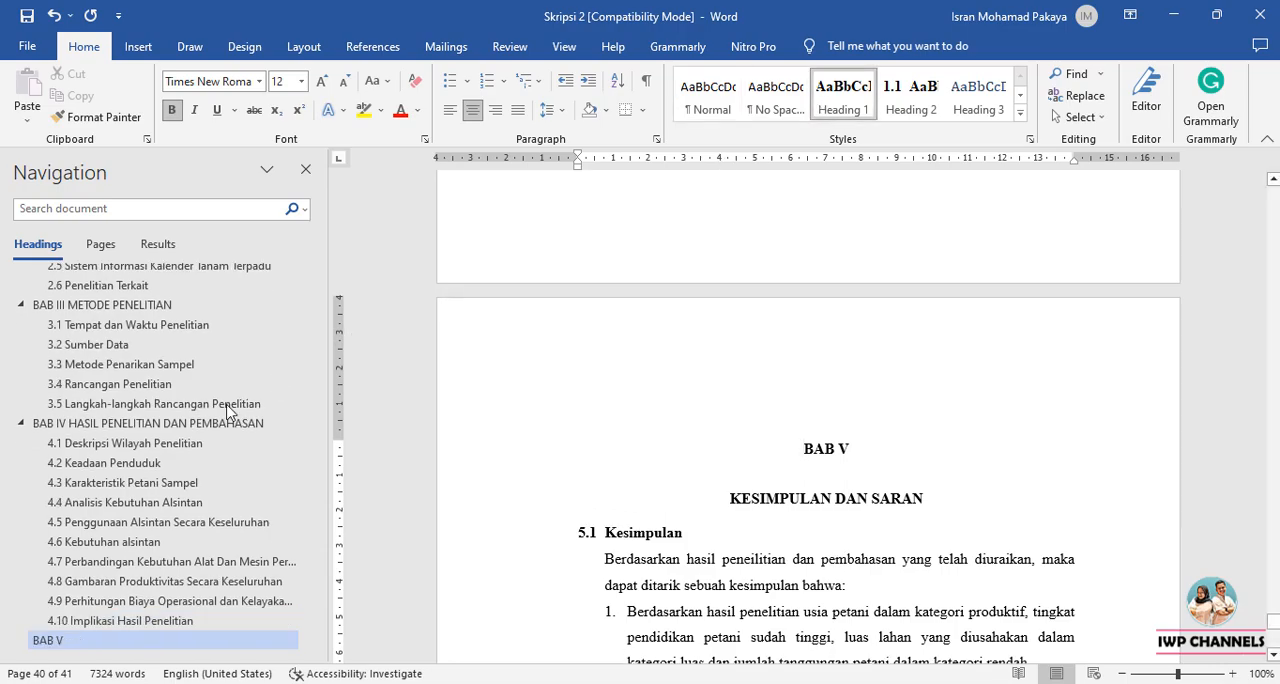
left_click(694, 499)
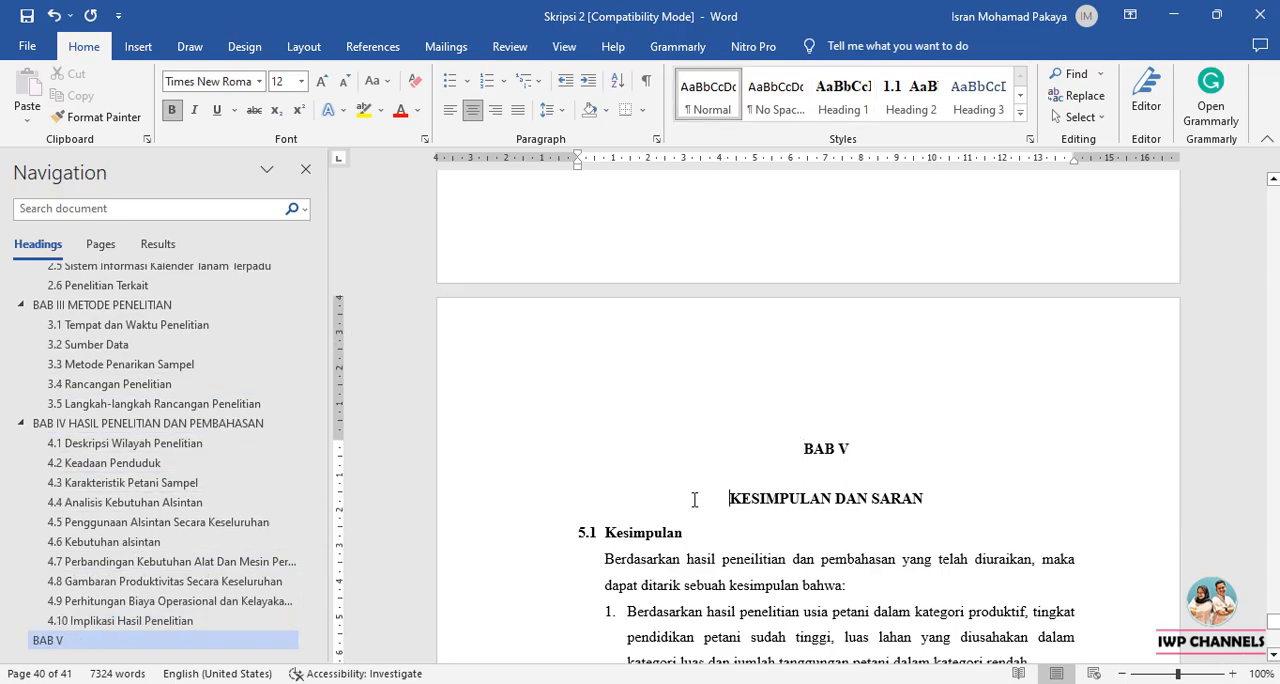
key("BackSpace")
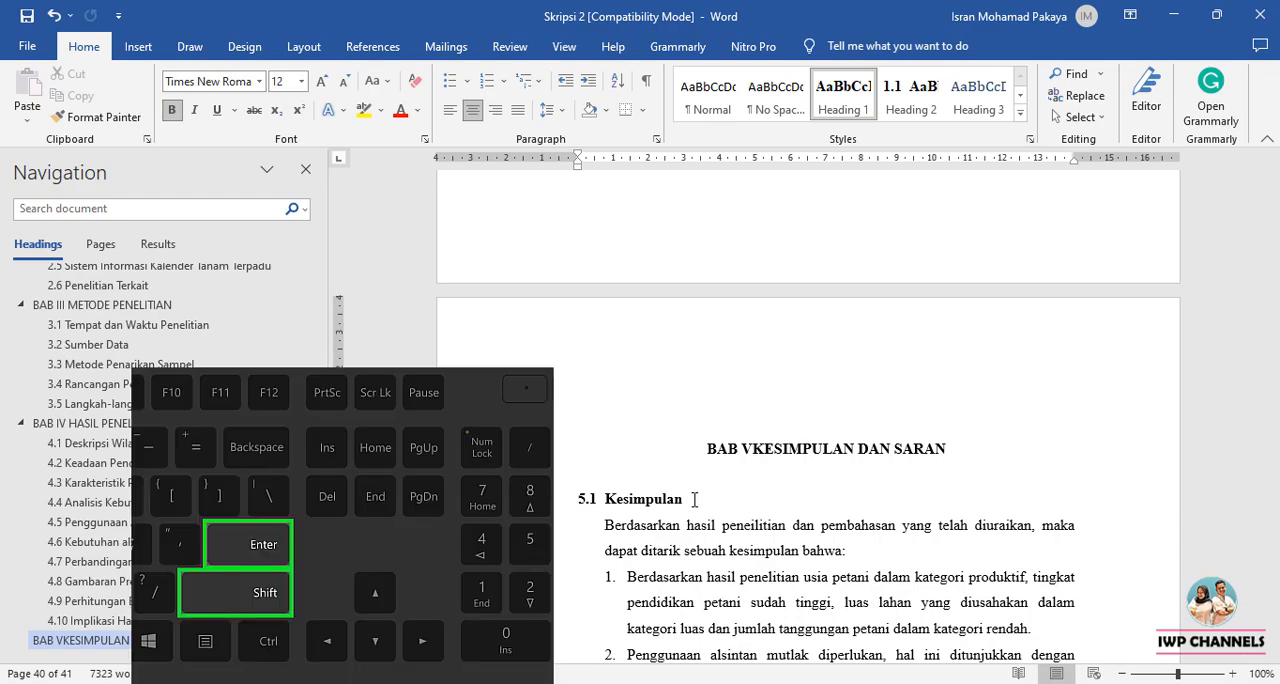
key("shift+Return")
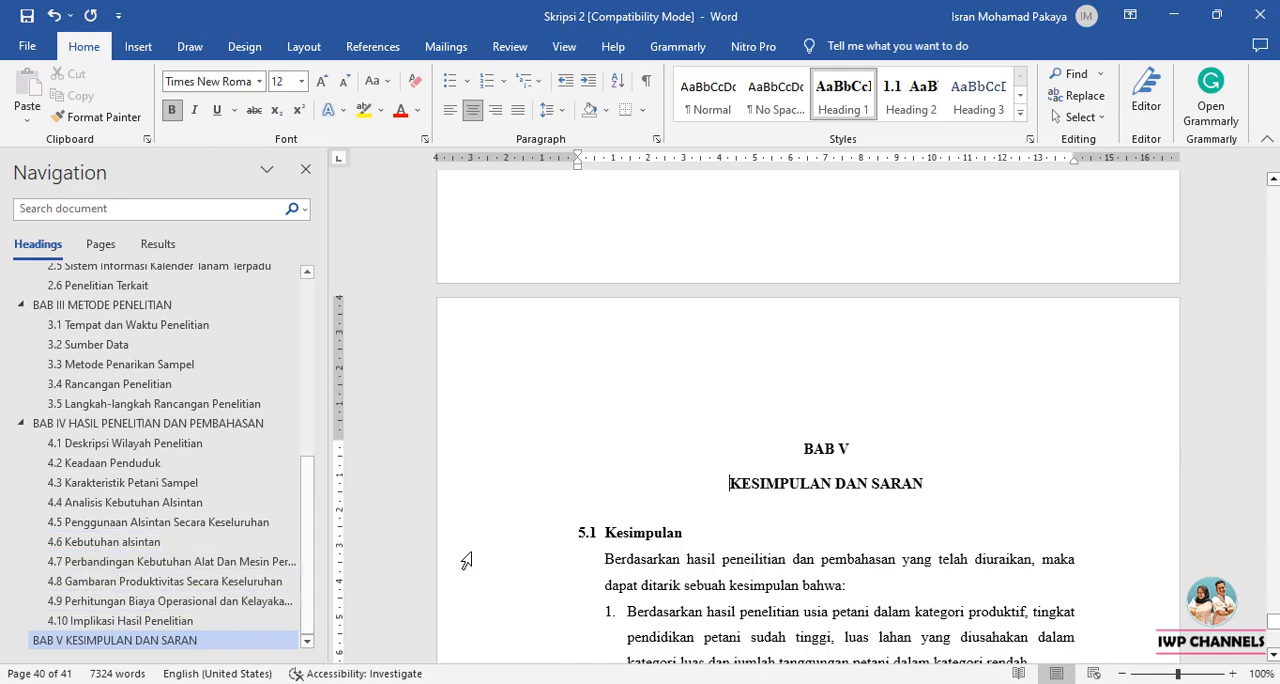
Apply the Heading 2 style to Kesimpulan and set its number to 5.1, continuing from the previous list with advanced values.
left_click(608, 532)
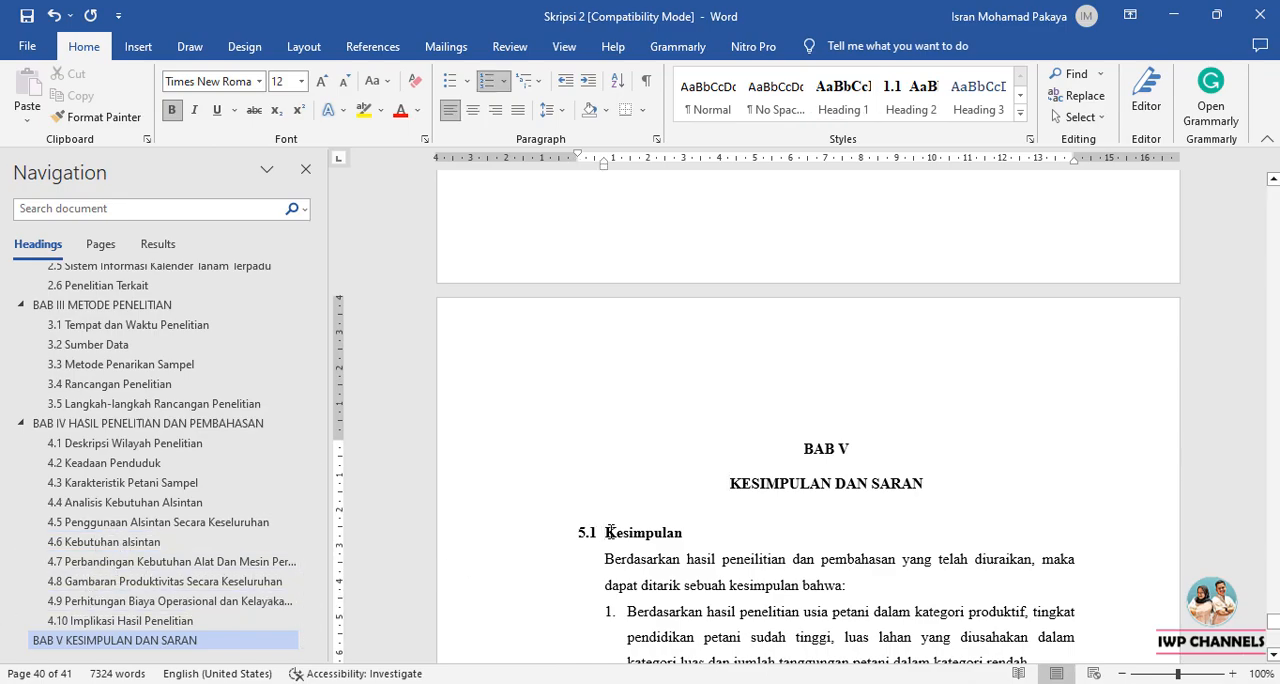
left_click(931, 116)
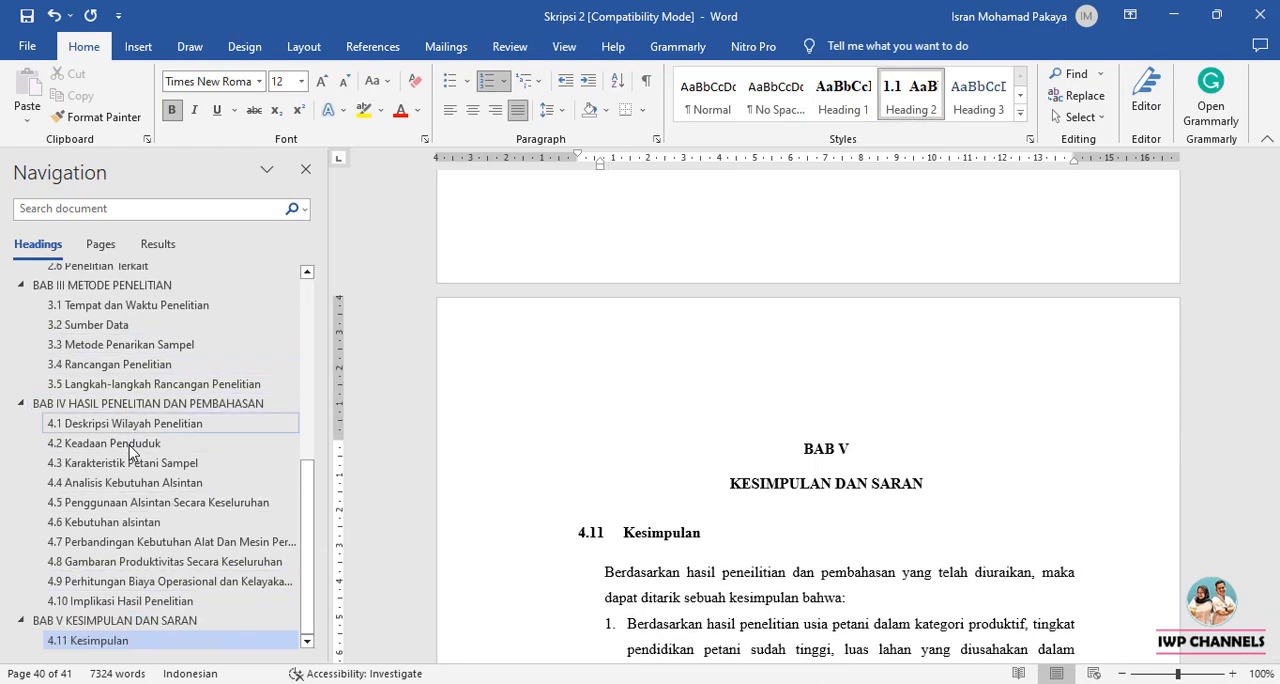
left_click(587, 530)
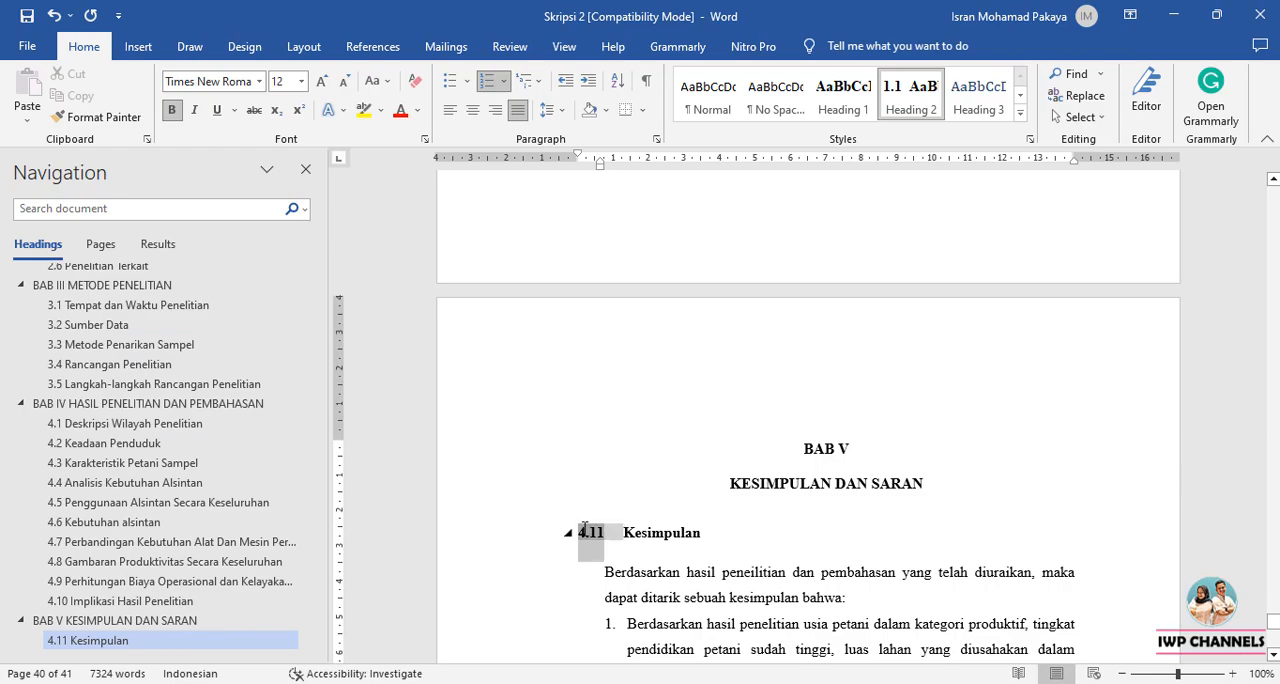
right_click(584, 530)
left_click(740, 330)
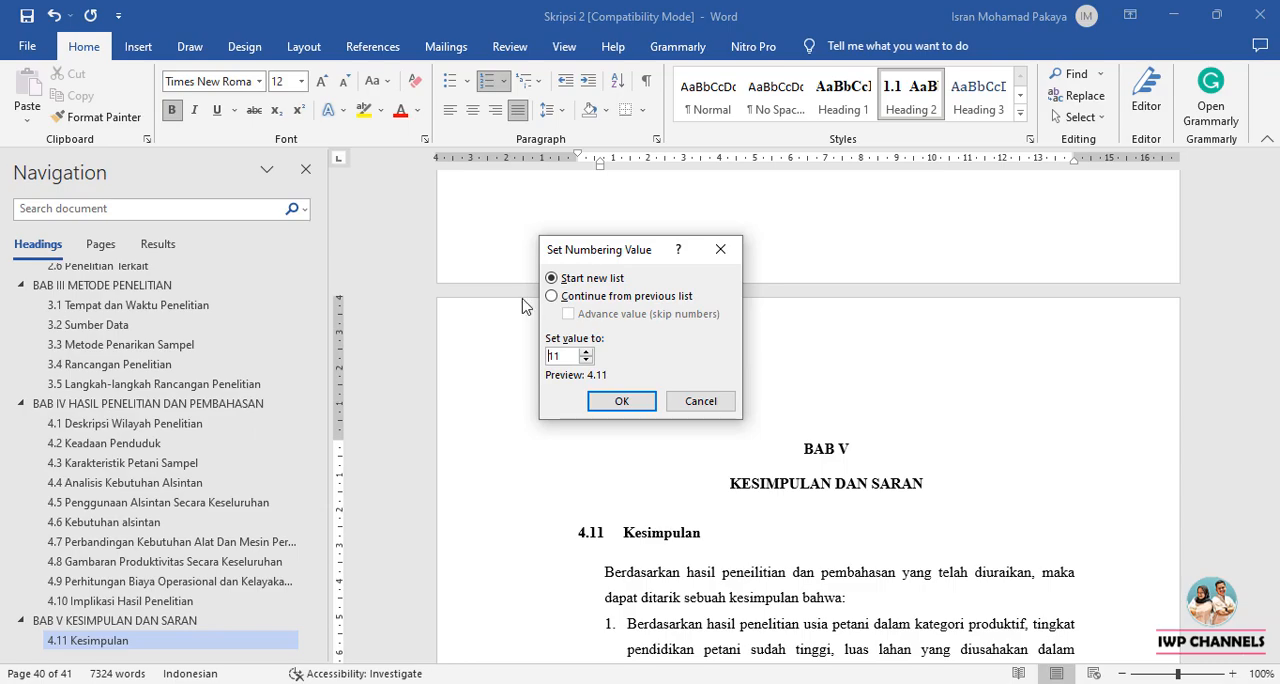
left_click(553, 297)
left_click(569, 315)
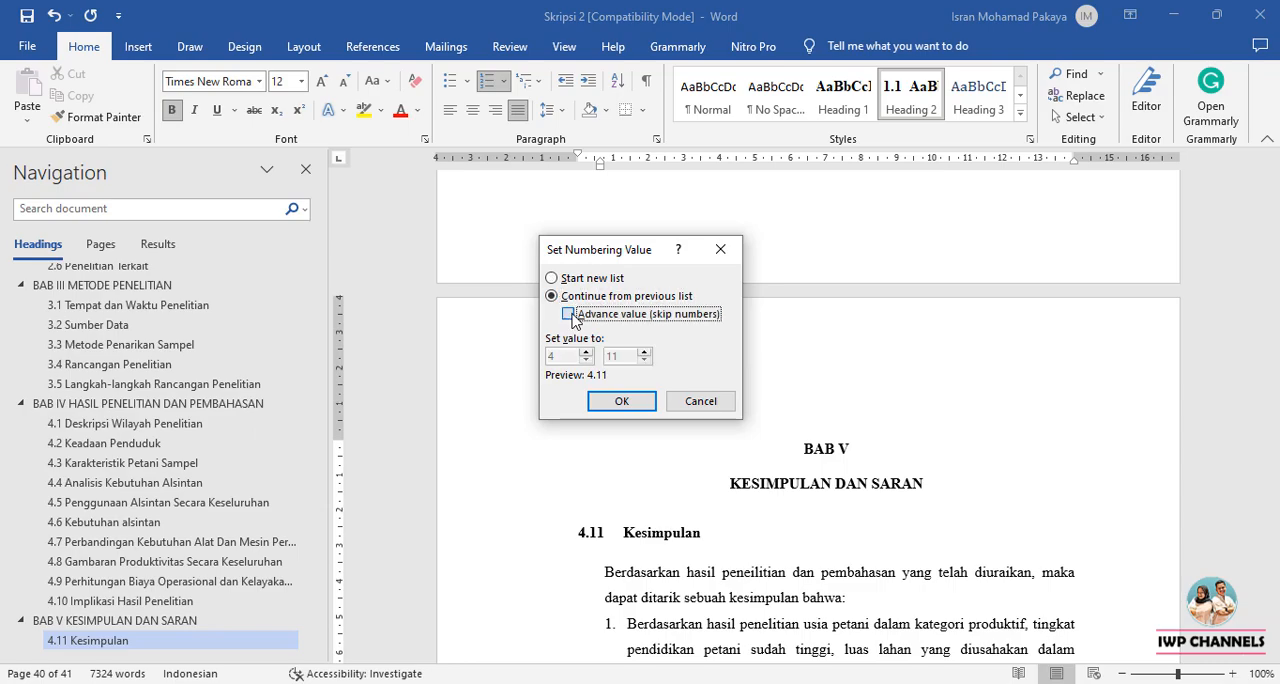
left_click(586, 354)
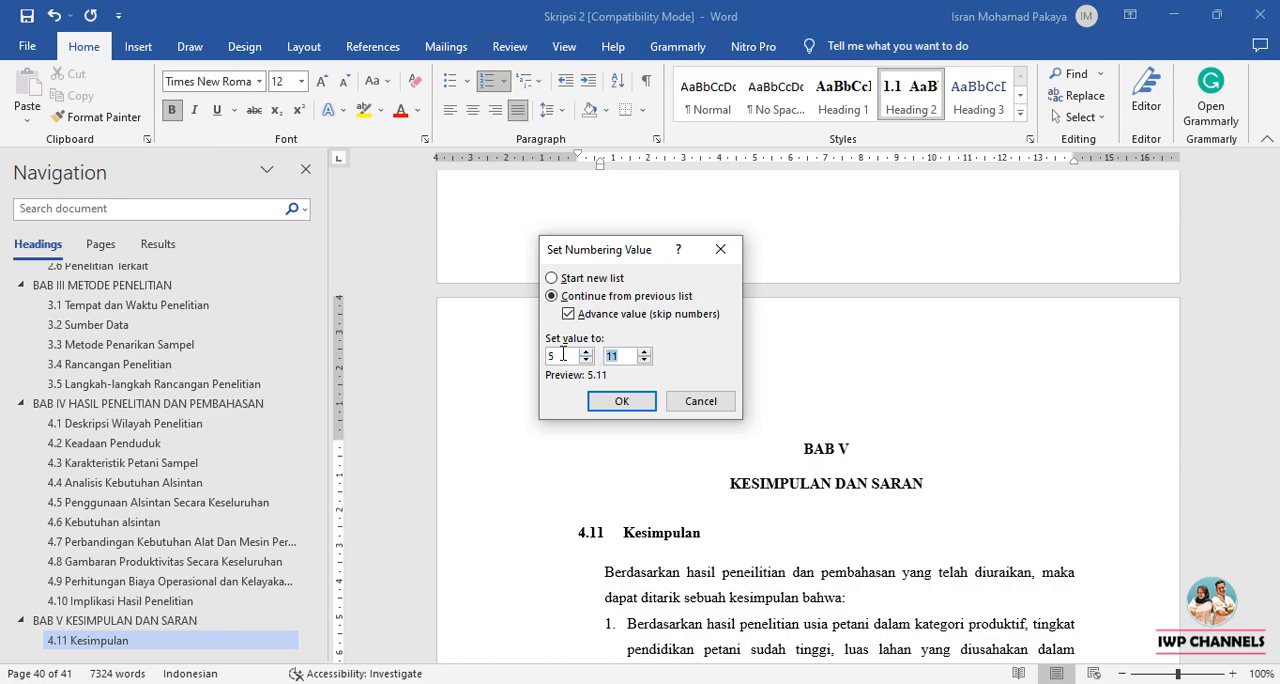
left_click(621, 401)
Apply the Heading 2 style to the Saran subheading in BAB V.
scroll(699, 432, "down", 5)
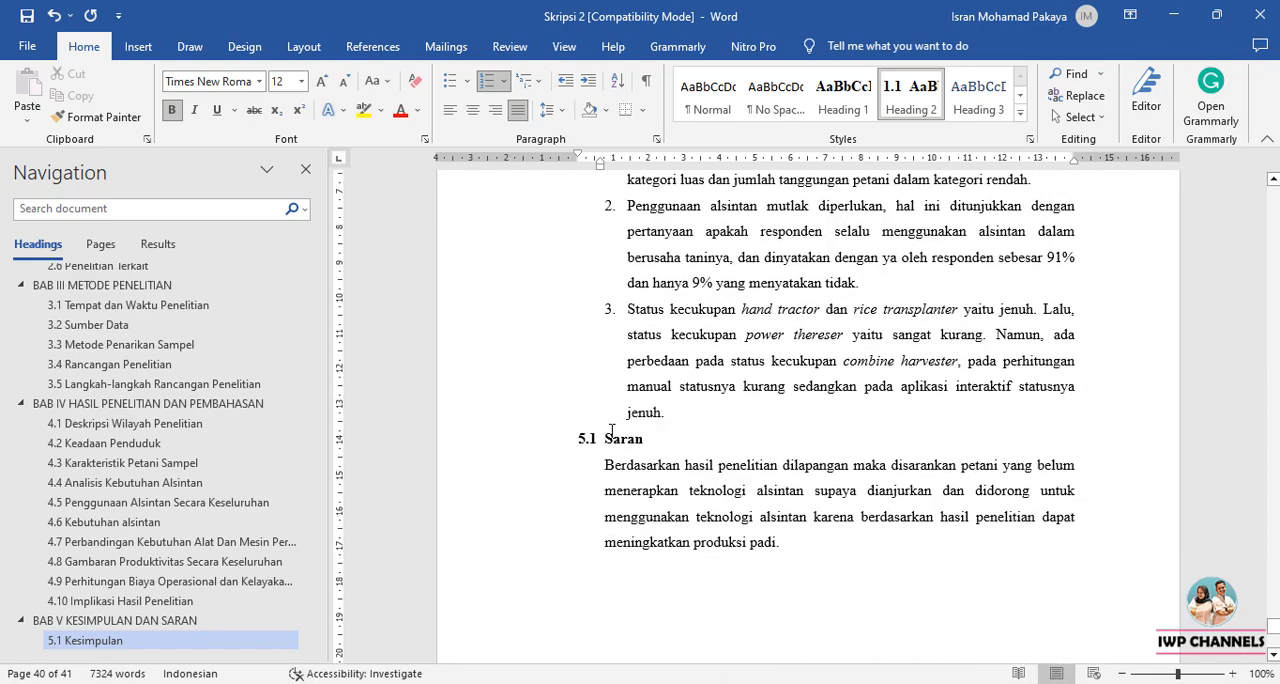
left_click(611, 432)
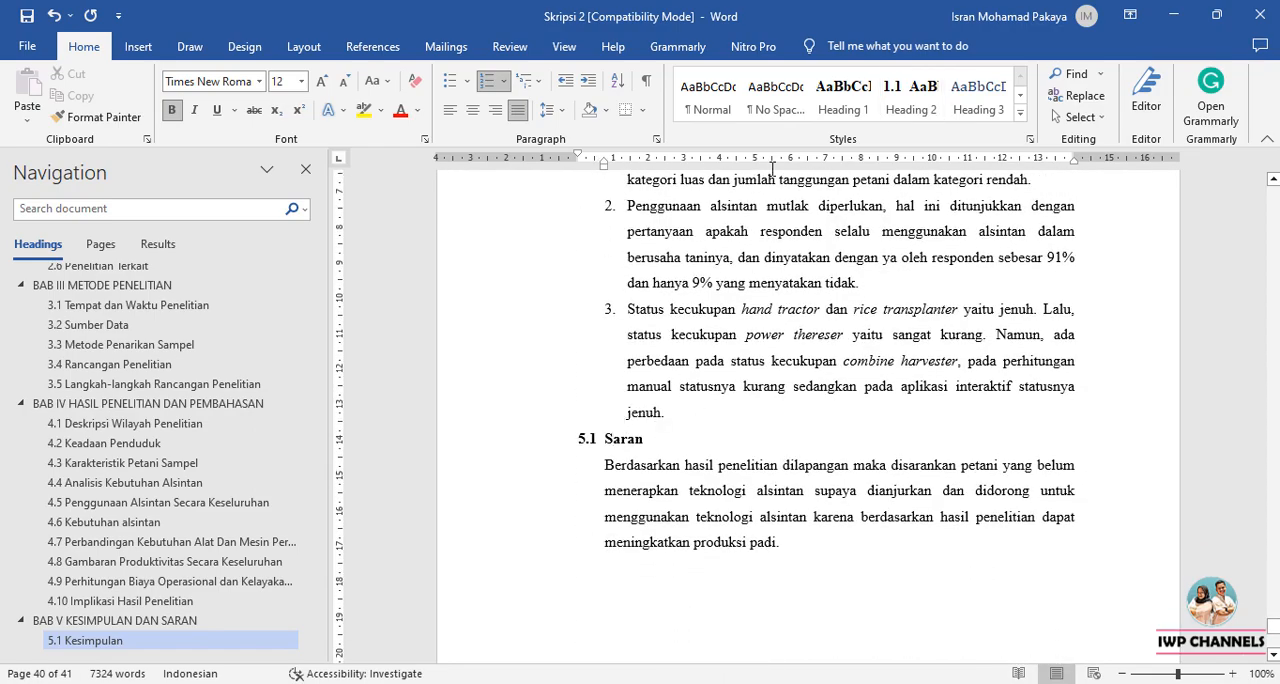
left_click(903, 121)
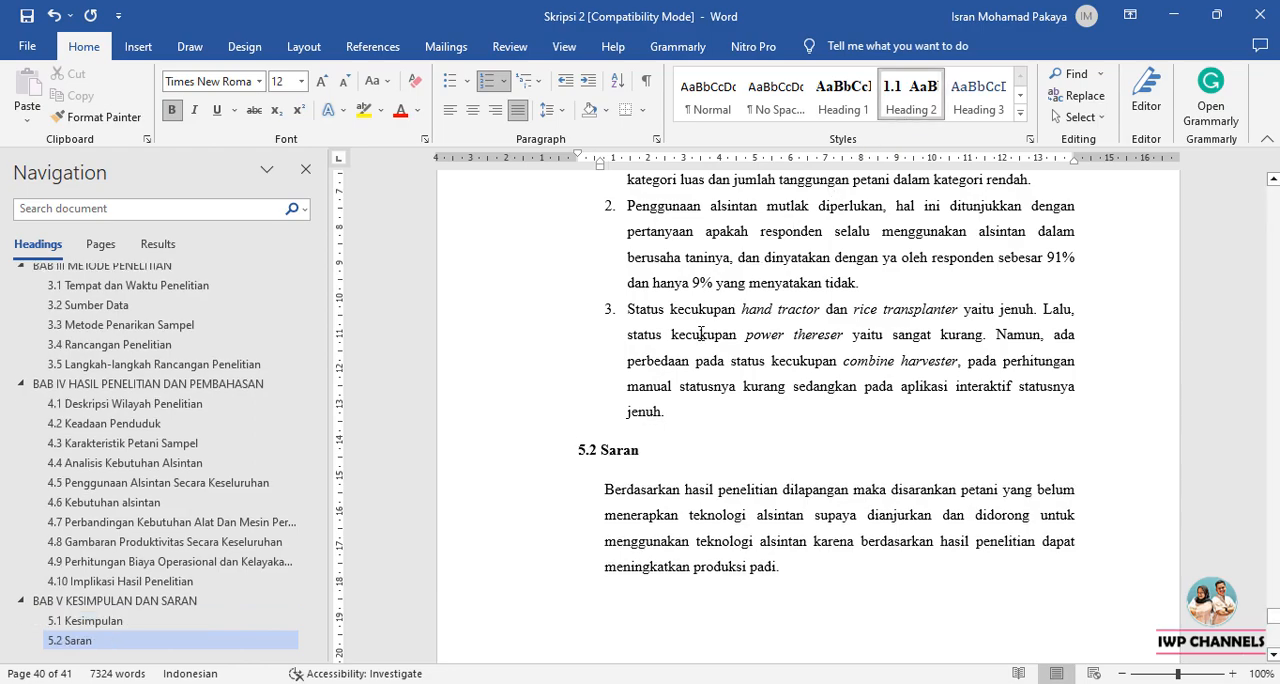
Delete the extra blank line before DAFTAR PUSTAKA and apply the Heading 1 style to that title.
scroll(715, 440, "down", 10)
scroll(748, 428, "up", 4)
key("BackSpace")
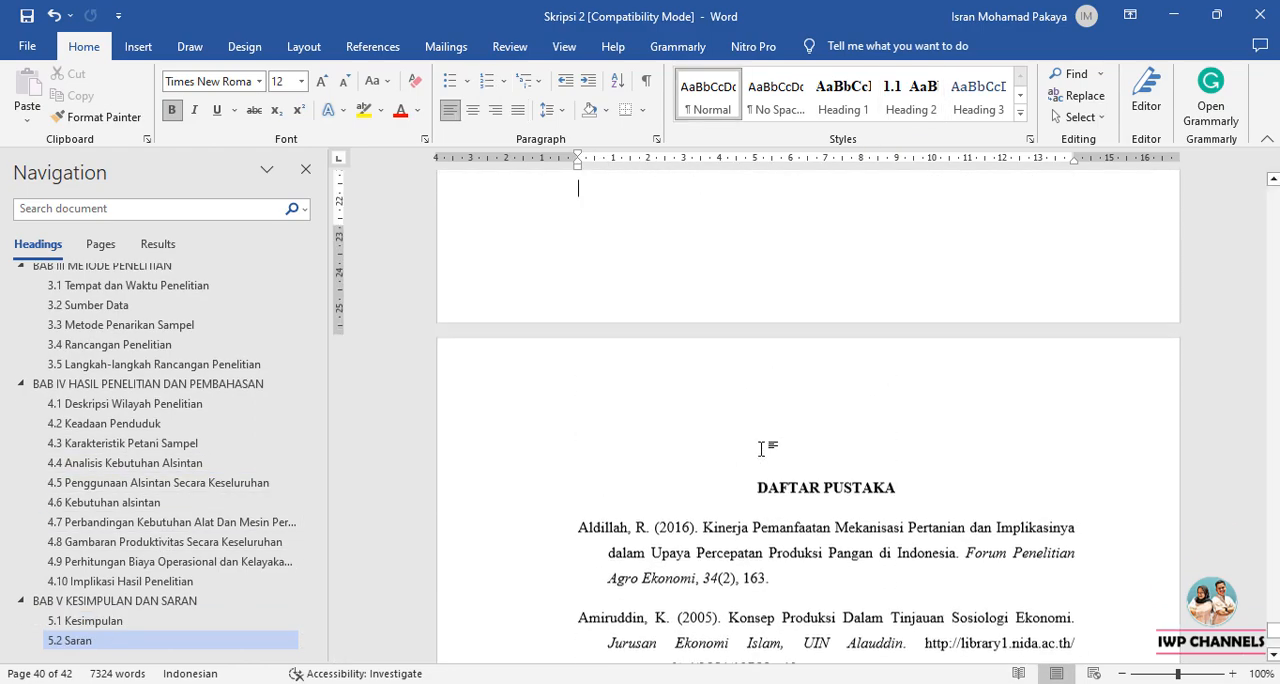
left_click(760, 500)
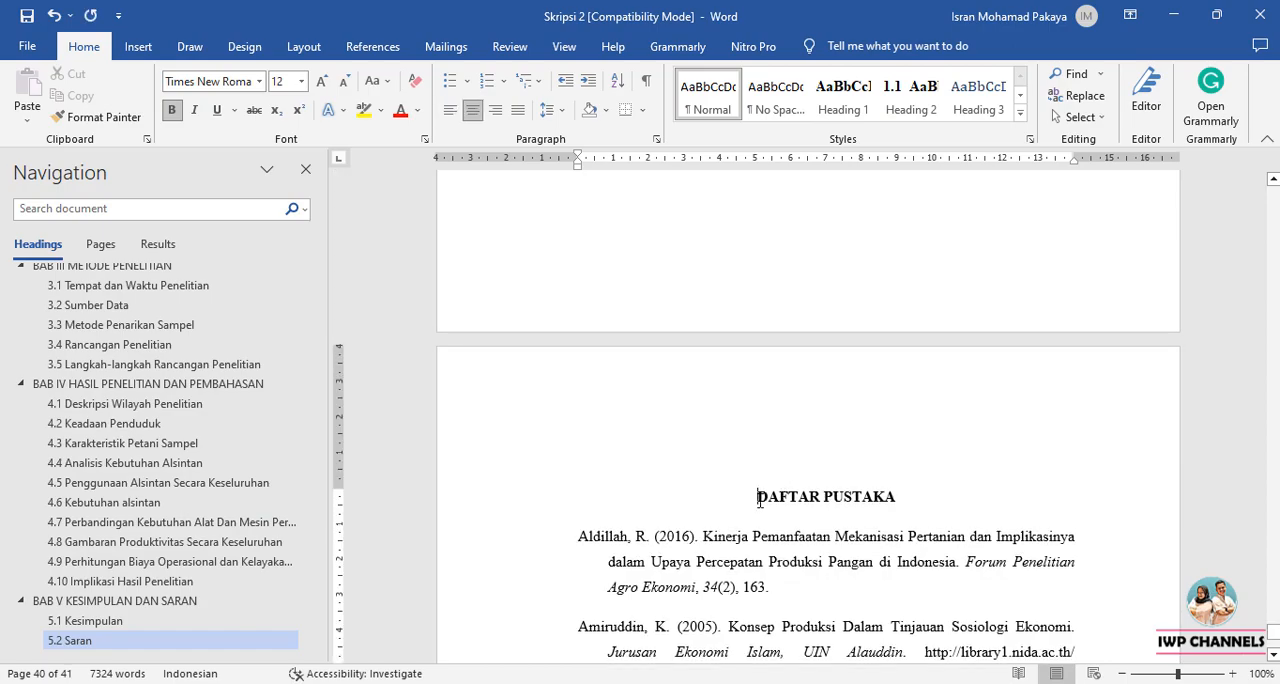
left_click(861, 112)
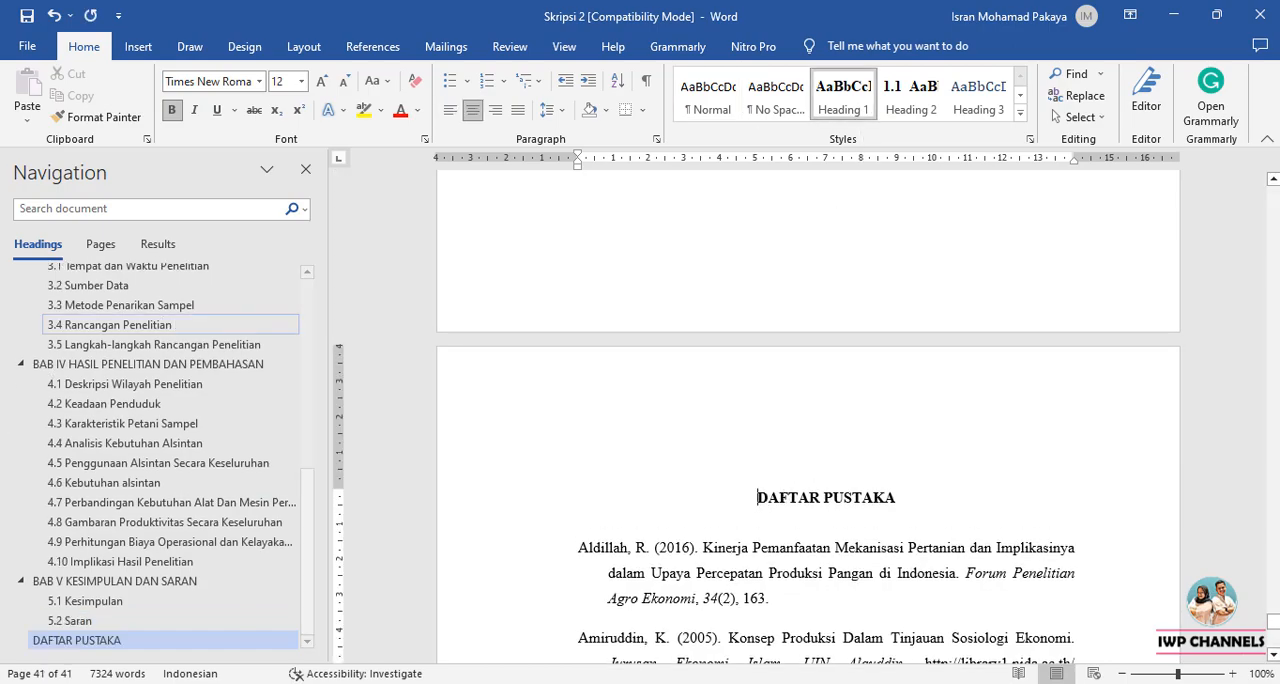
Review the document's heading outline from its beginning and return to the empty DAFTAR ISI page.
scroll(110, 601, "up", 2)
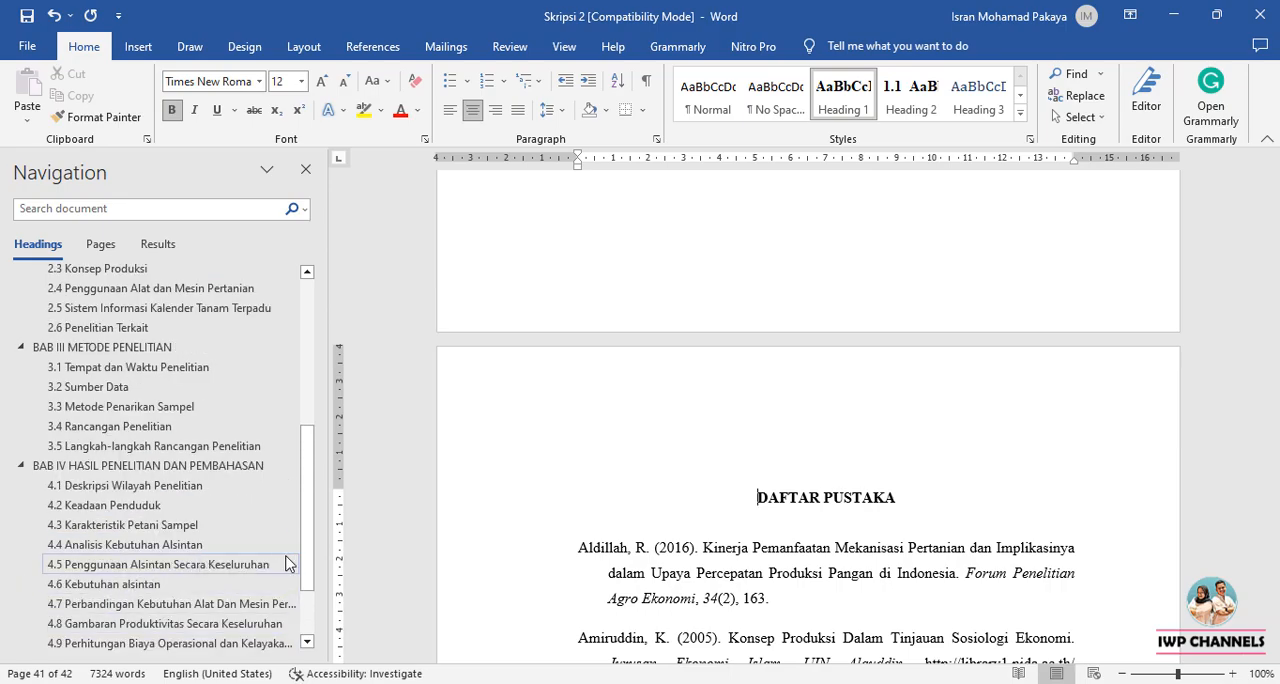
left_click_drag(307, 570, 305, 386)
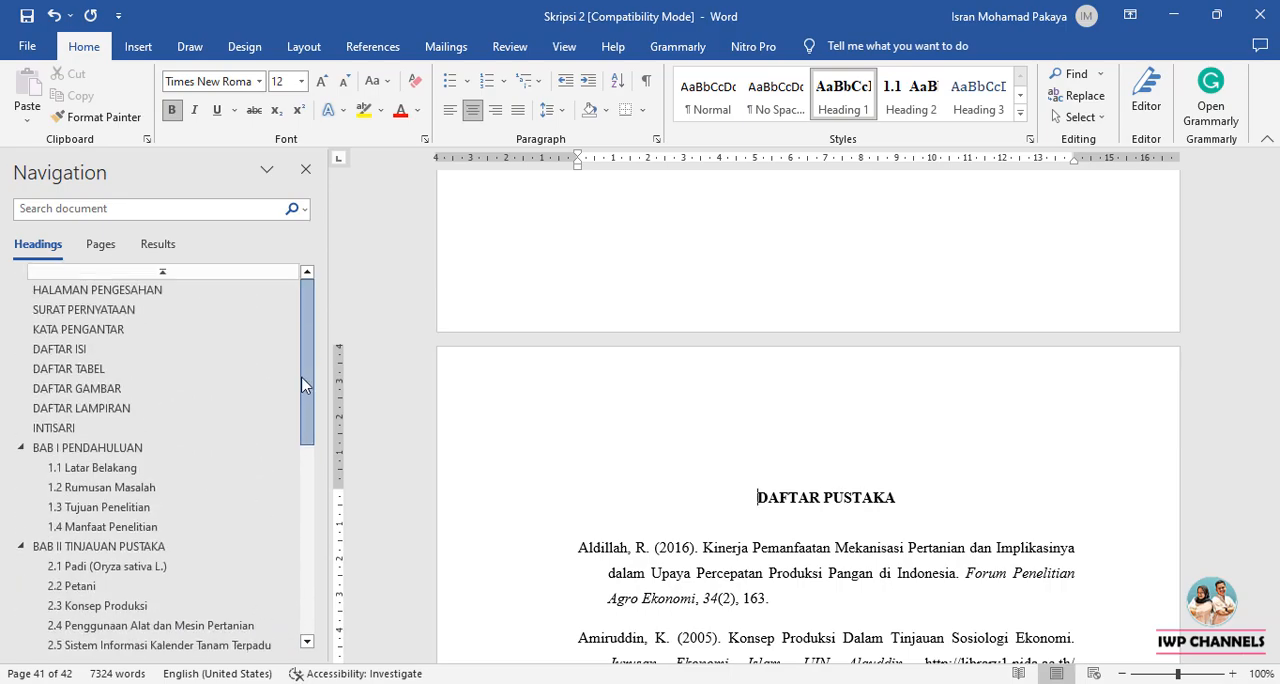
scroll(171, 443, "down", 4)
scroll(171, 434, "up", 4)
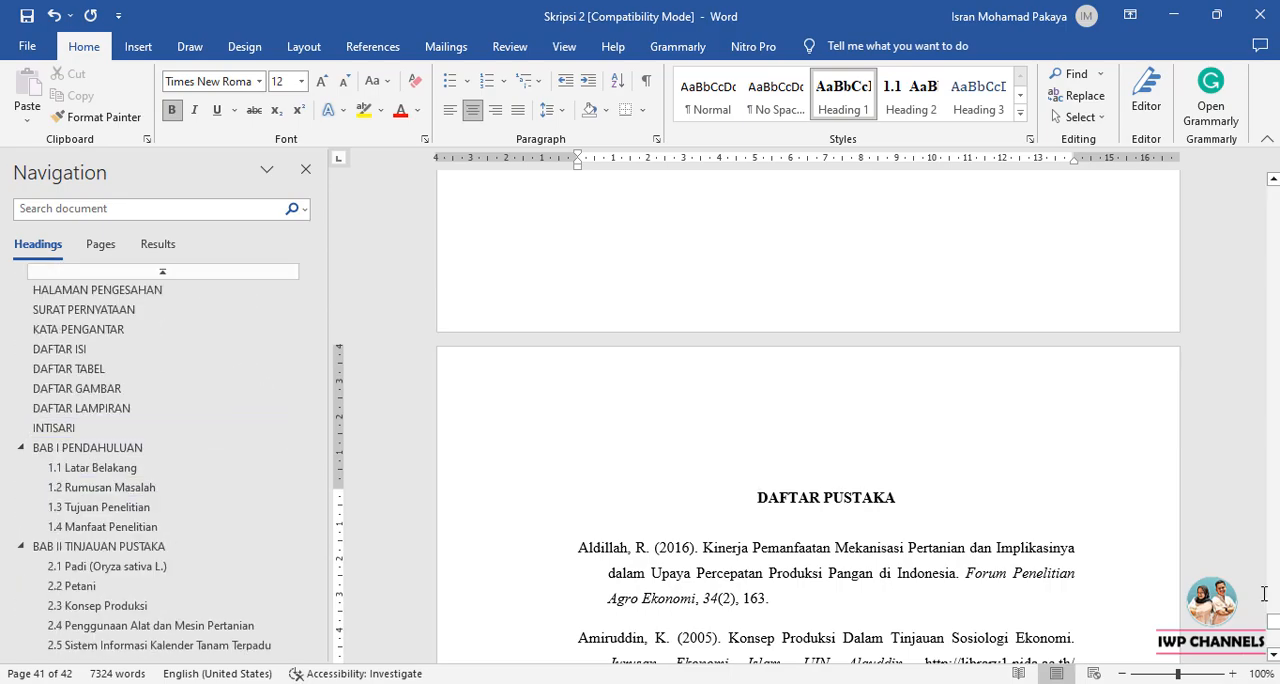
left_click_drag(1273, 627, 1273, 326)
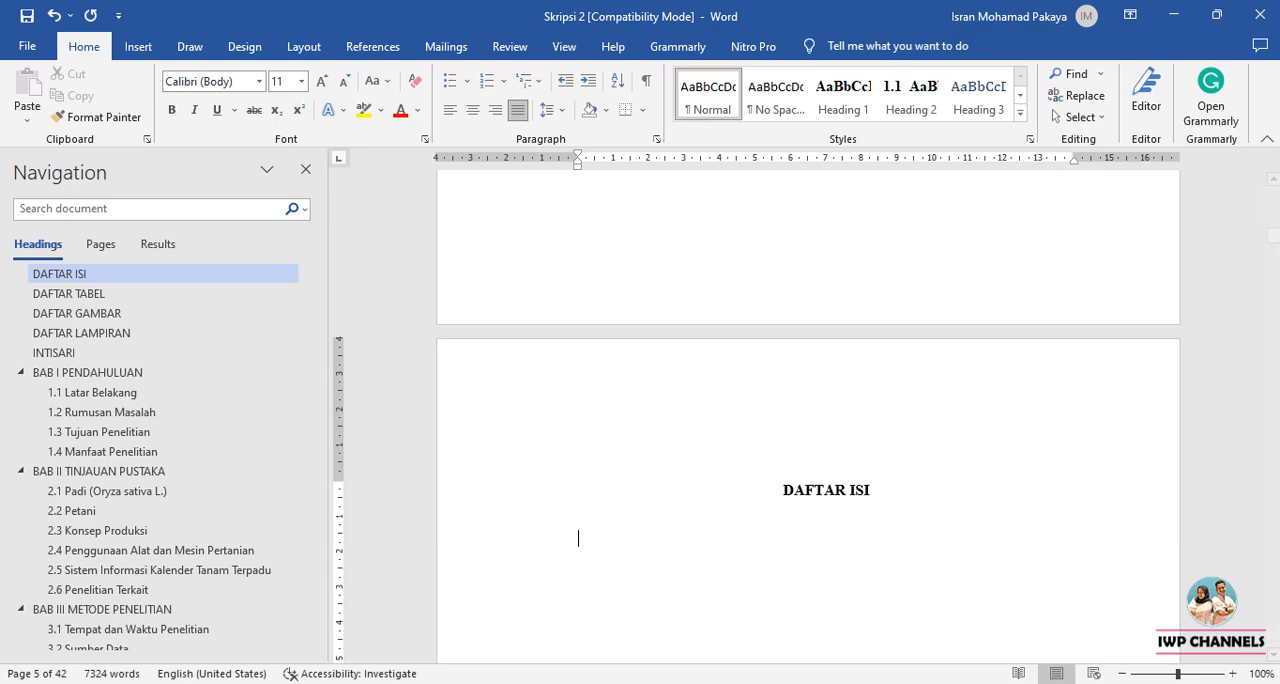
Insert the built-in Automatic Table 1 table of contents on the blank line below the DAFTAR ISI title.
left_click(374, 47)
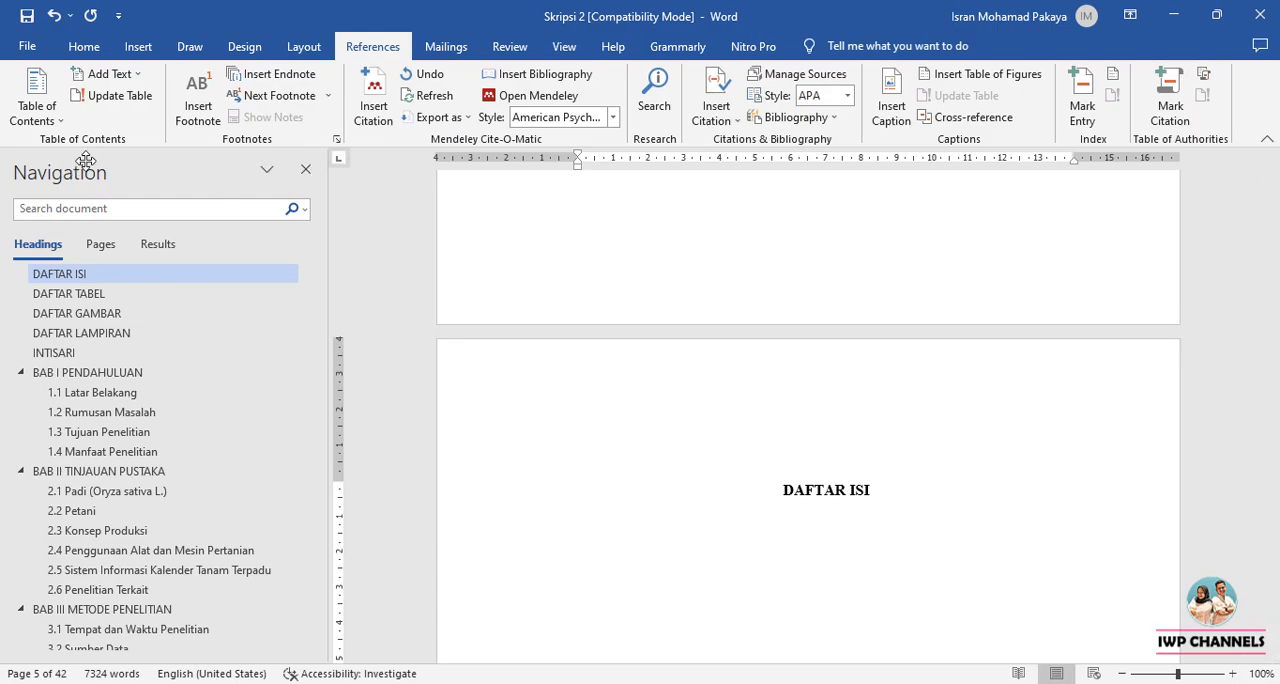
left_click(53, 120)
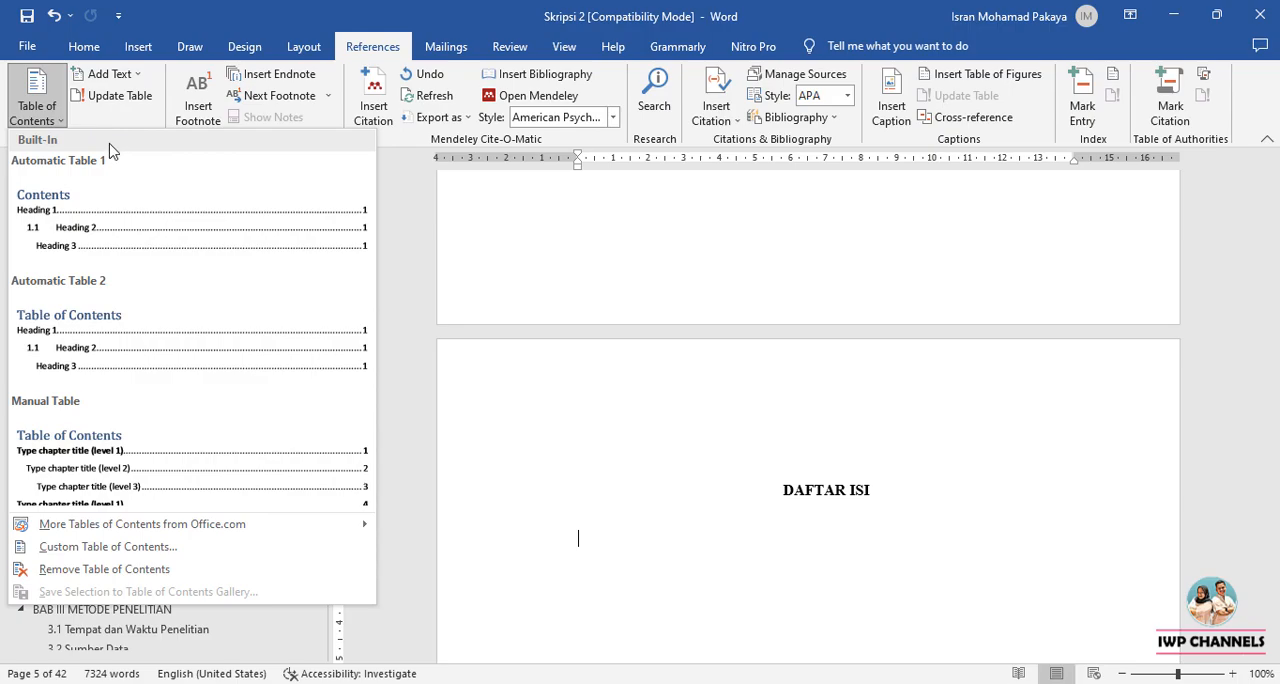
left_click(137, 217)
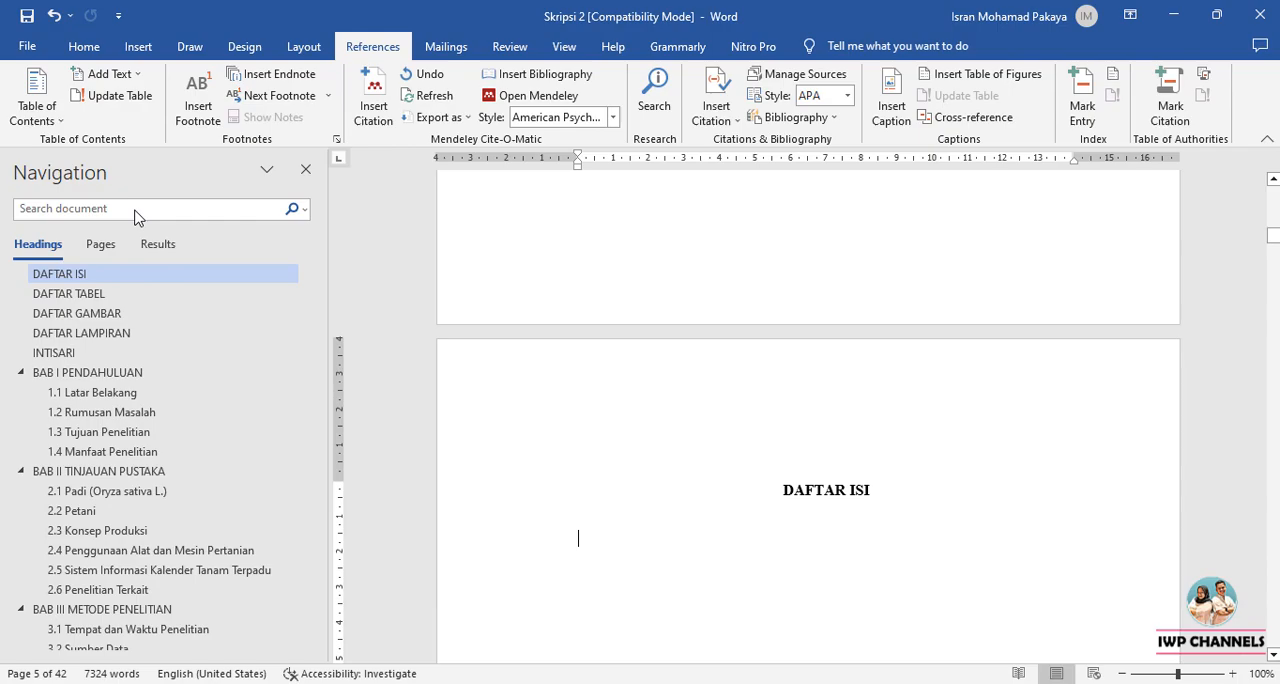
scroll(692, 377, "up", 10)
scroll(698, 370, "up", 12)
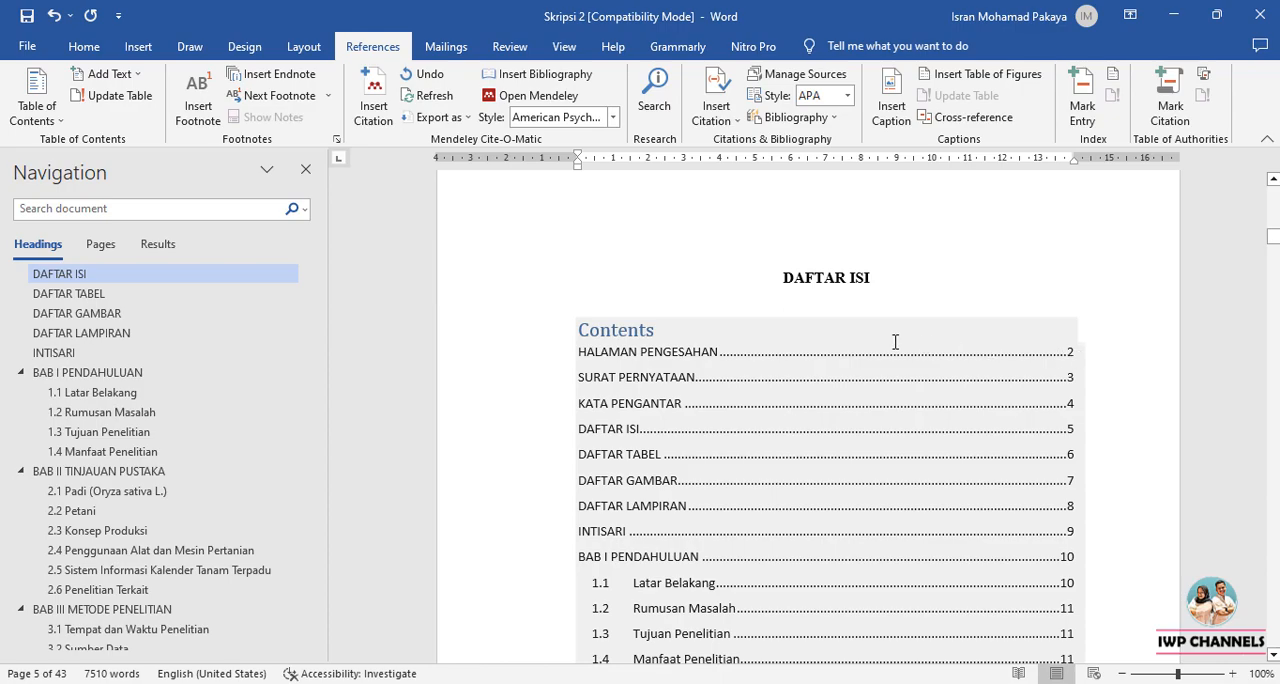
scroll(904, 342, "down", 1)
Change all table of contents entries, from HALAMAN PENGESAHAN through DAFTAR PUSTAKA, to Times New Roman and increase their font size.
left_click(596, 309)
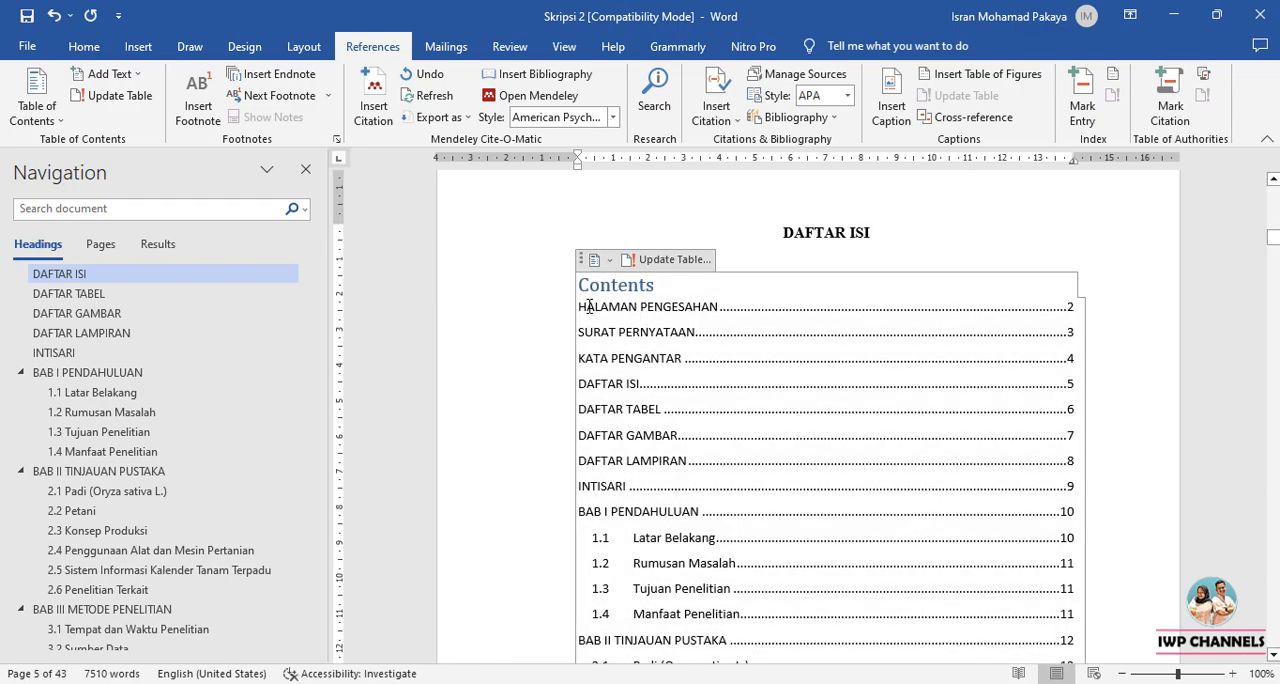
left_click_drag(594, 309, 887, 261)
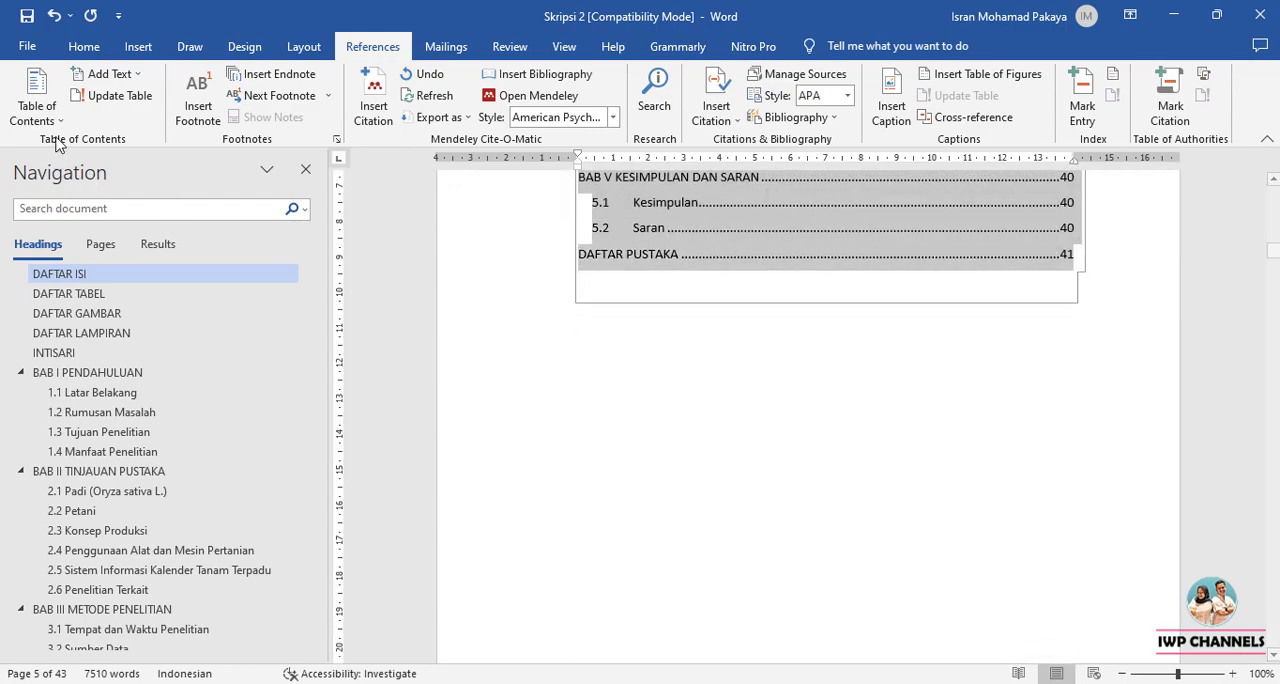
left_click(84, 46)
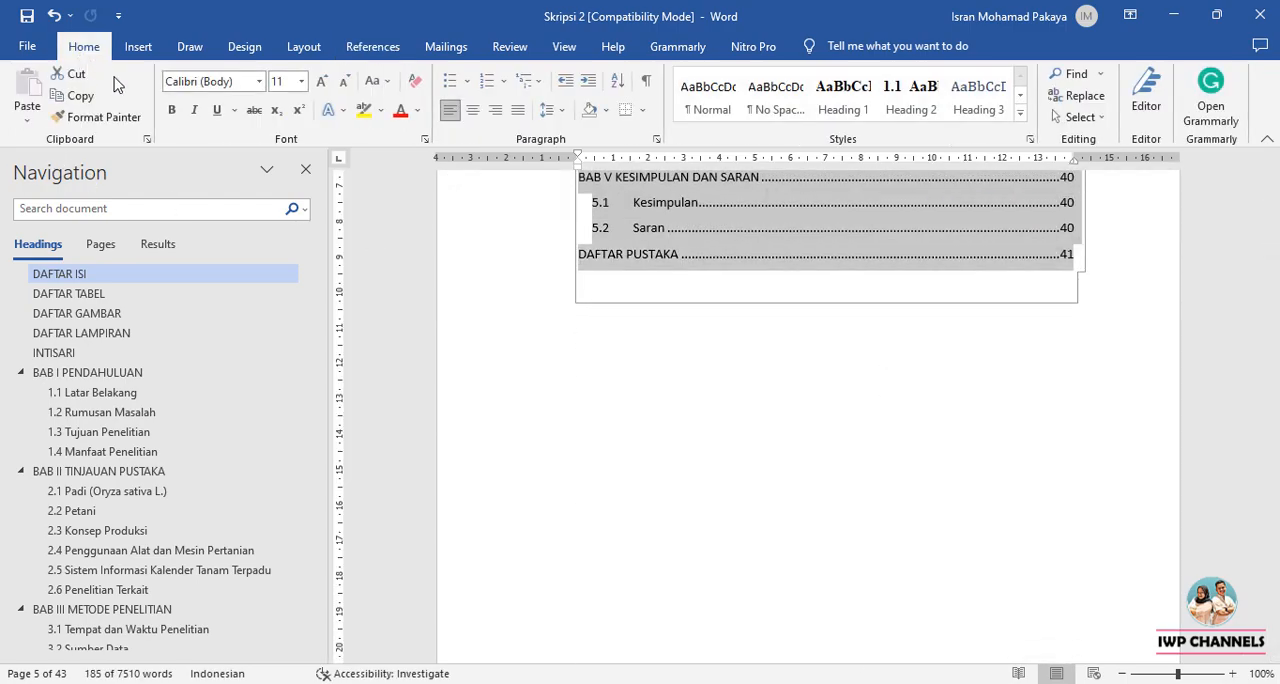
left_click(259, 81)
left_click(225, 197)
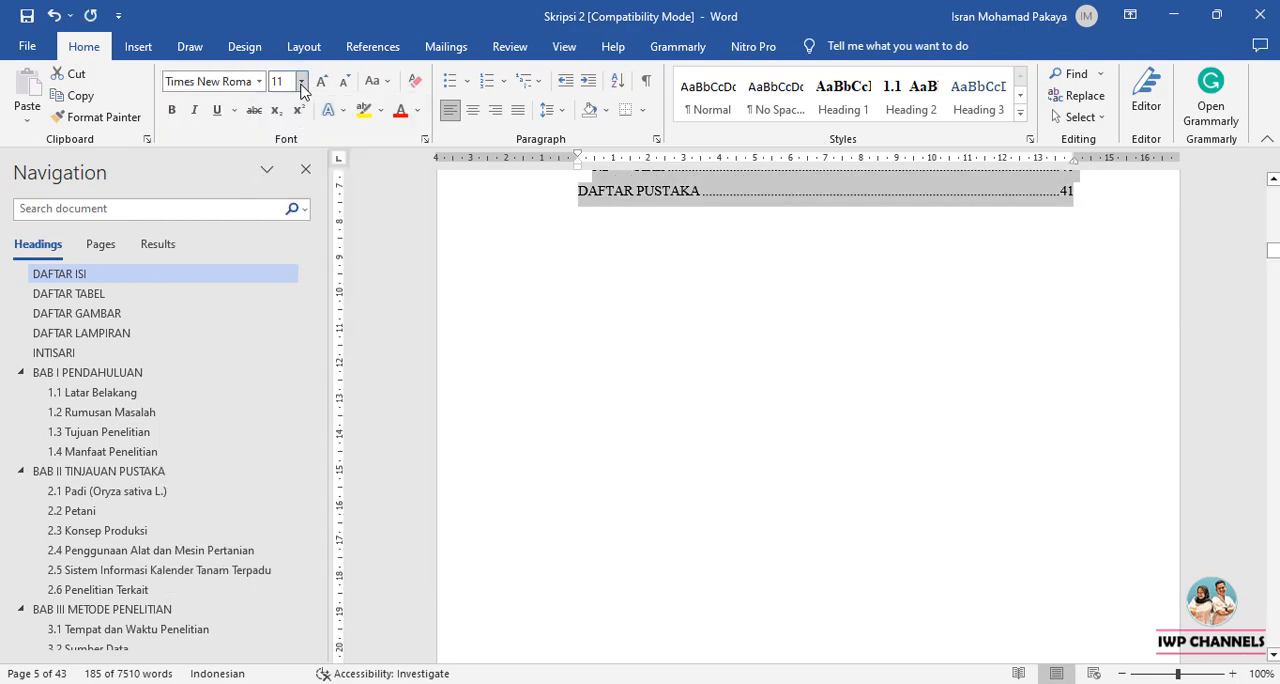
left_click(301, 81)
left_click(281, 175)
left_click(803, 305)
scroll(803, 306, "up", 10)
scroll(800, 317, "up", 15)
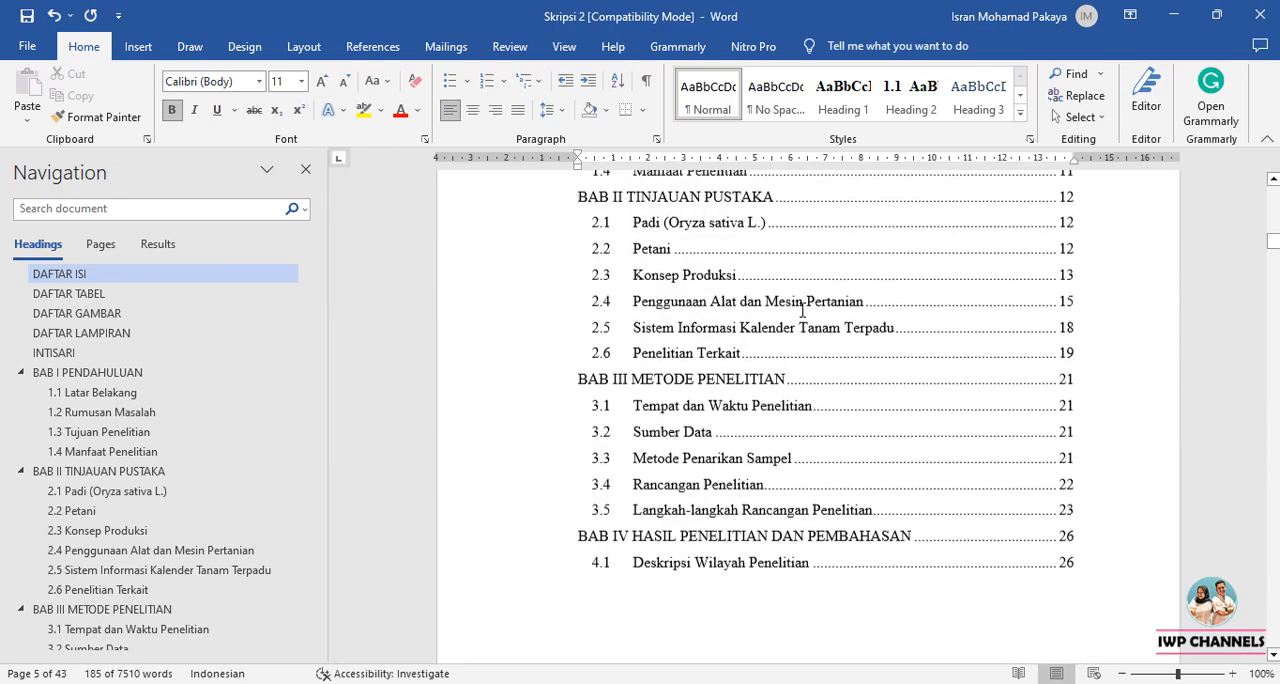
scroll(802, 310, "down", 1)
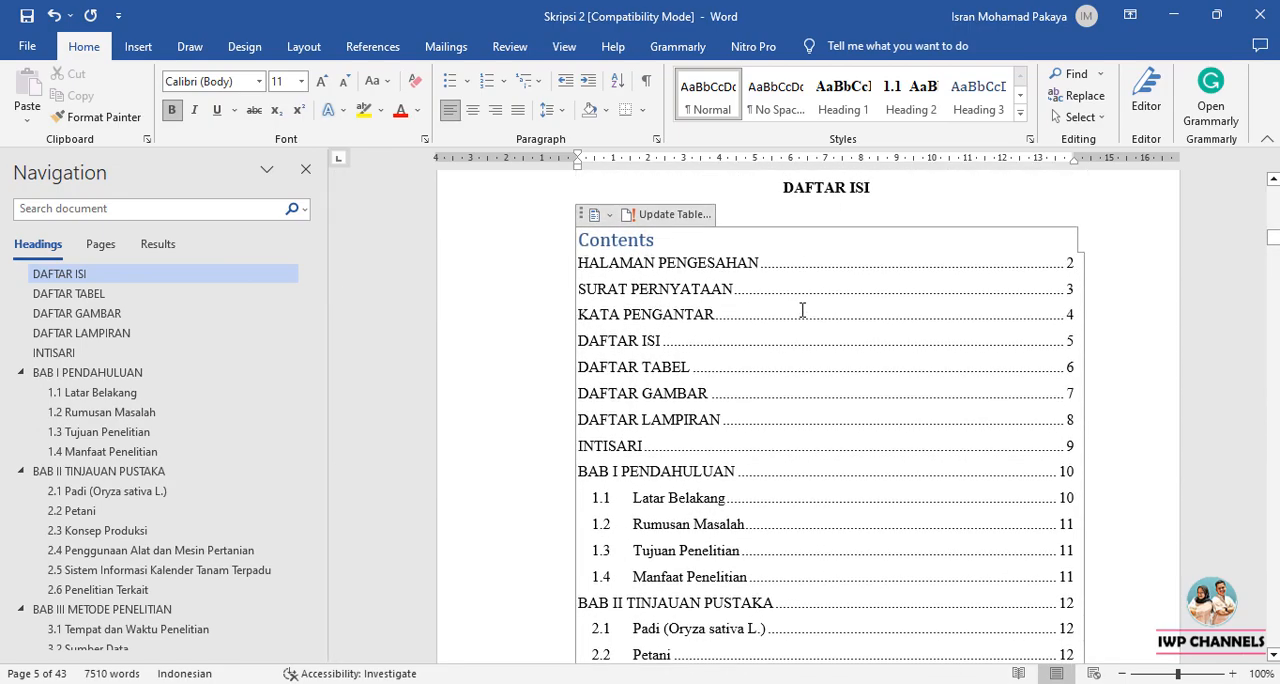
scroll(802, 310, "down", 3)
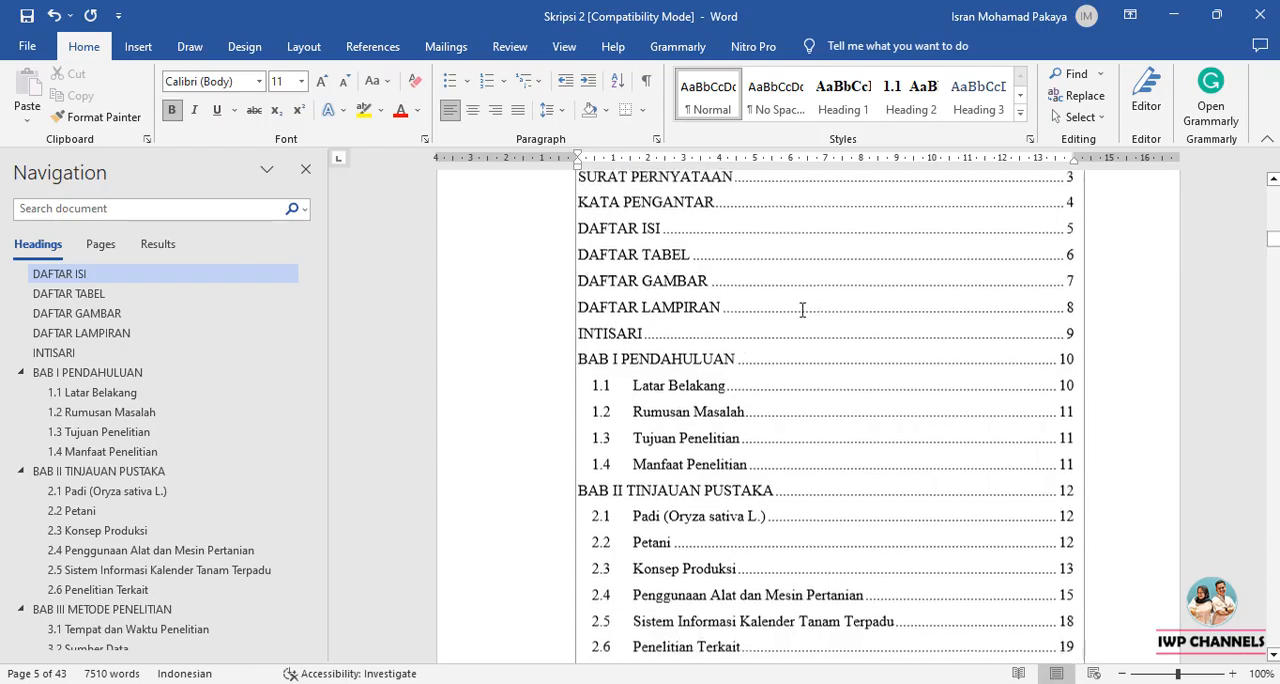
scroll(802, 310, "up", 3)
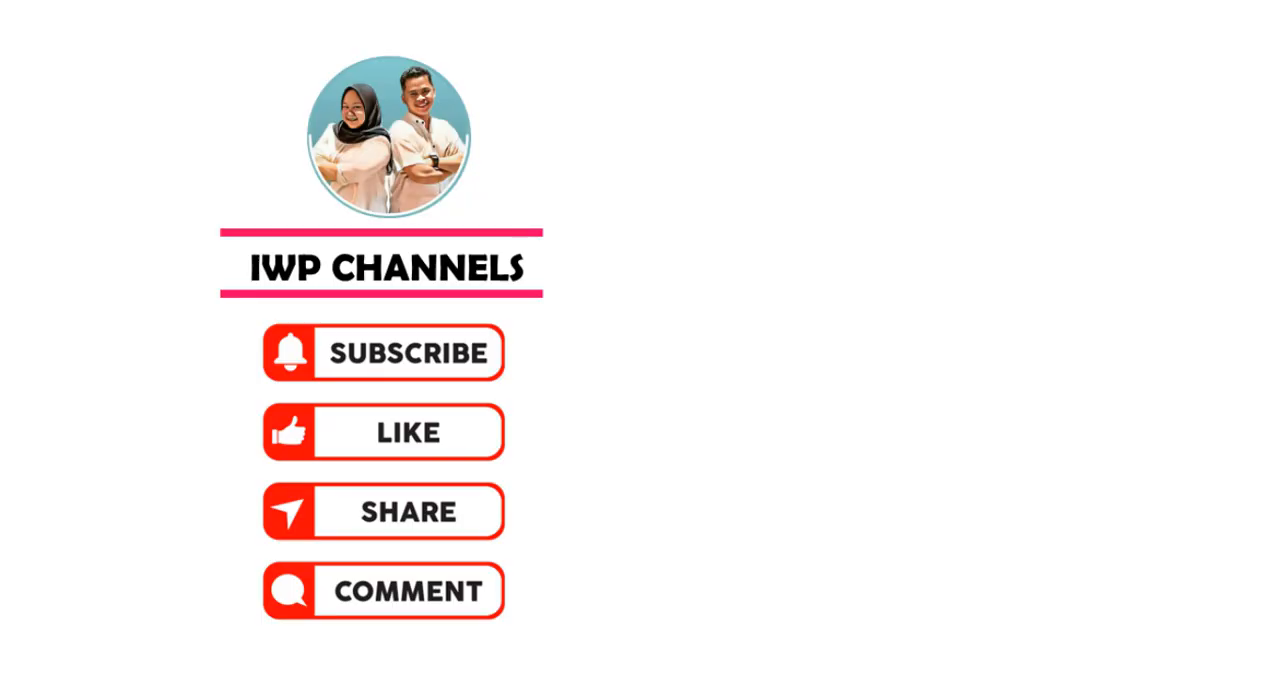